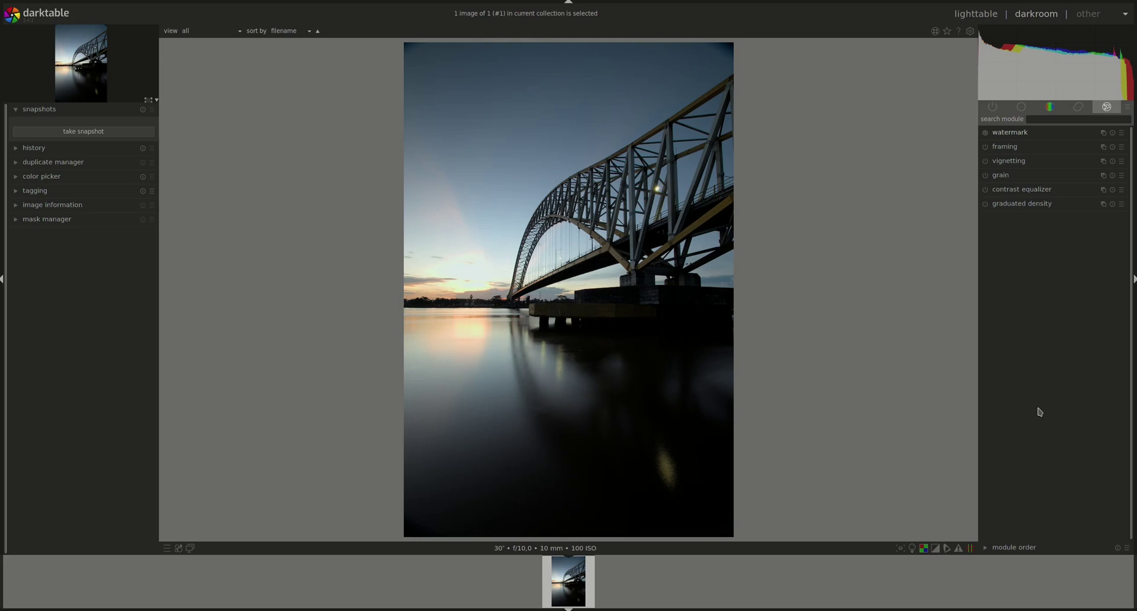
Step: Overlay diagonal composition guides in the crop and rotate module
{"action": "left_click", "coordinate": [1029, 109]}
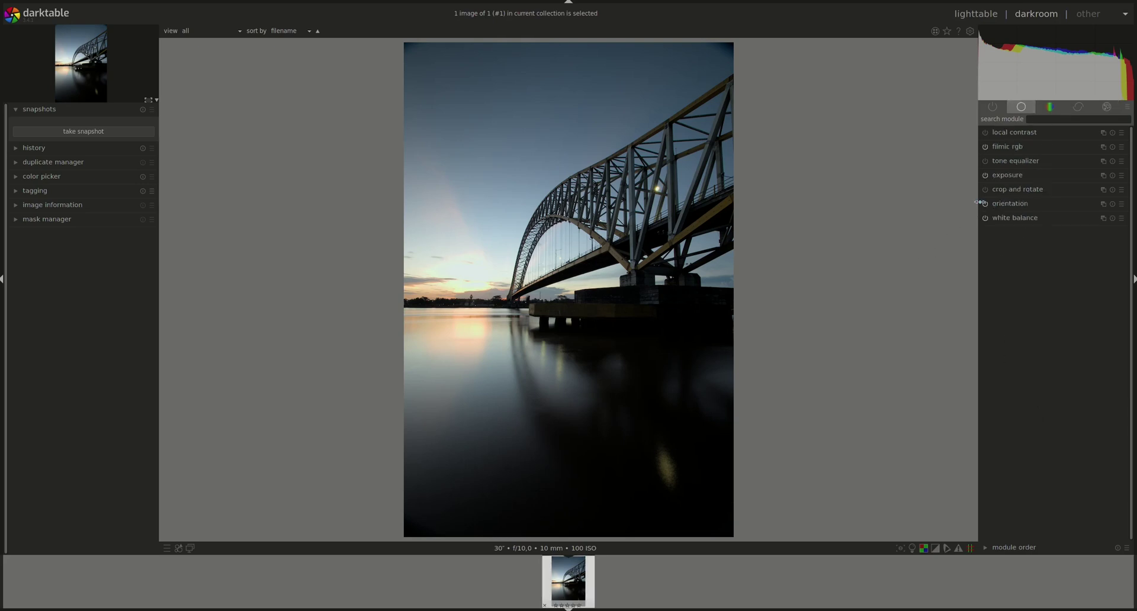
{"action": "left_click", "coordinate": [1012, 191]}
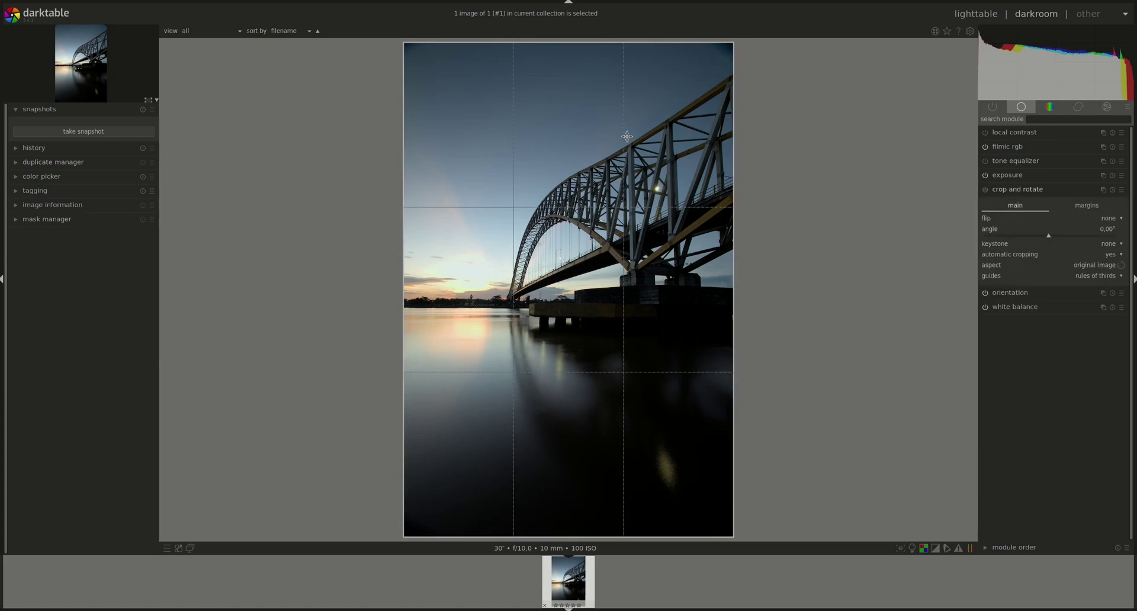
{"action": "left_click", "coordinate": [1100, 277]}
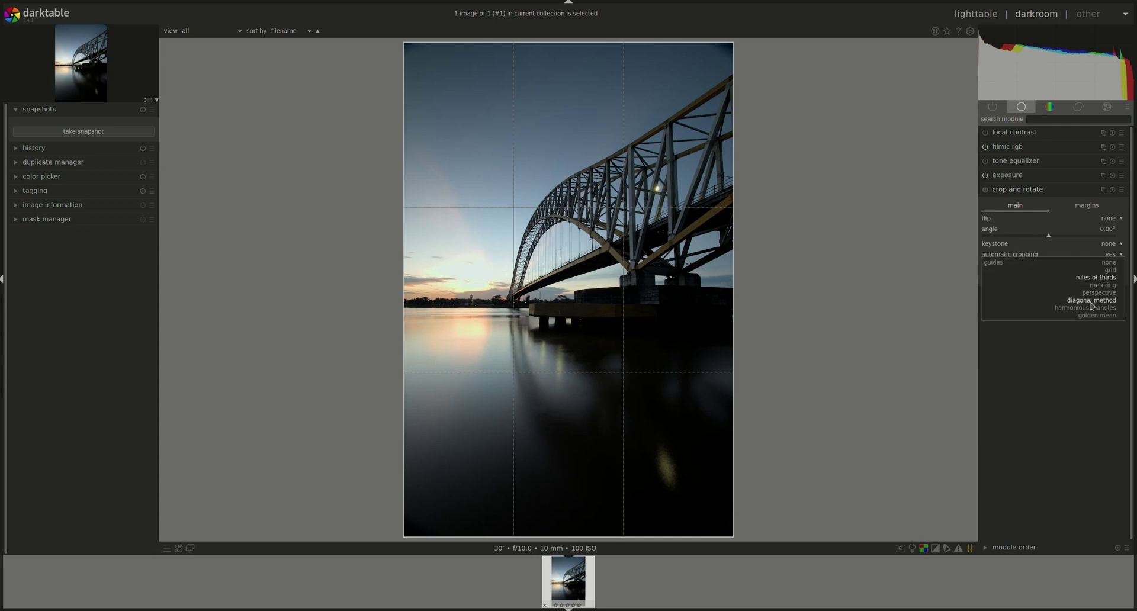
{"action": "left_click", "coordinate": [1091, 302]}
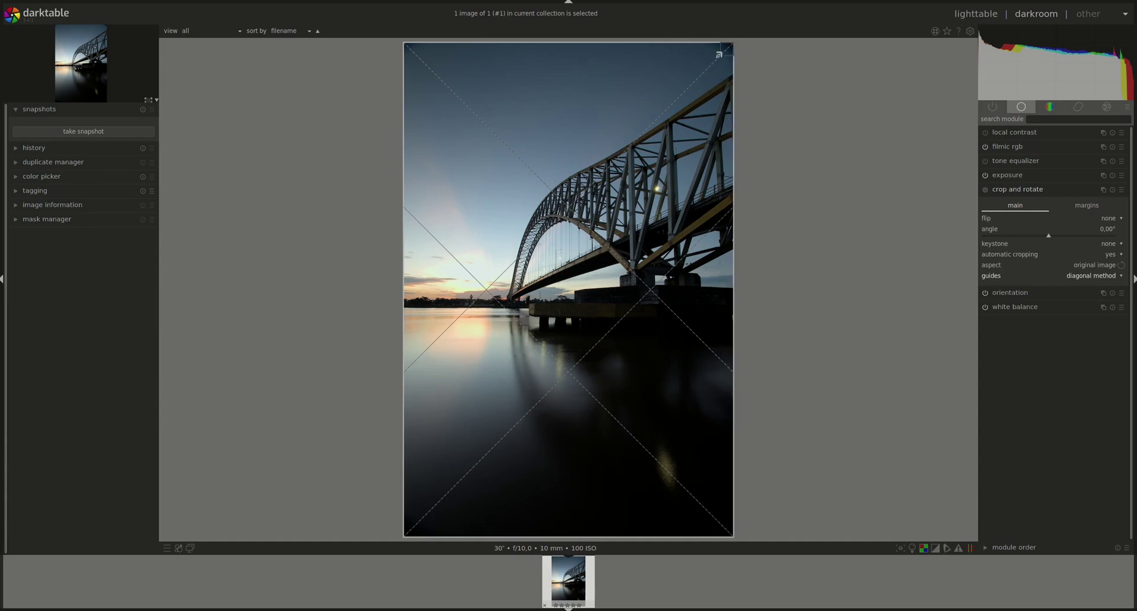
Step: Crop a thin strip off the top and left edges and commit the crop
{"action": "left_click_drag", "start_coordinate": [407, 46], "coordinate": [441, 65]}
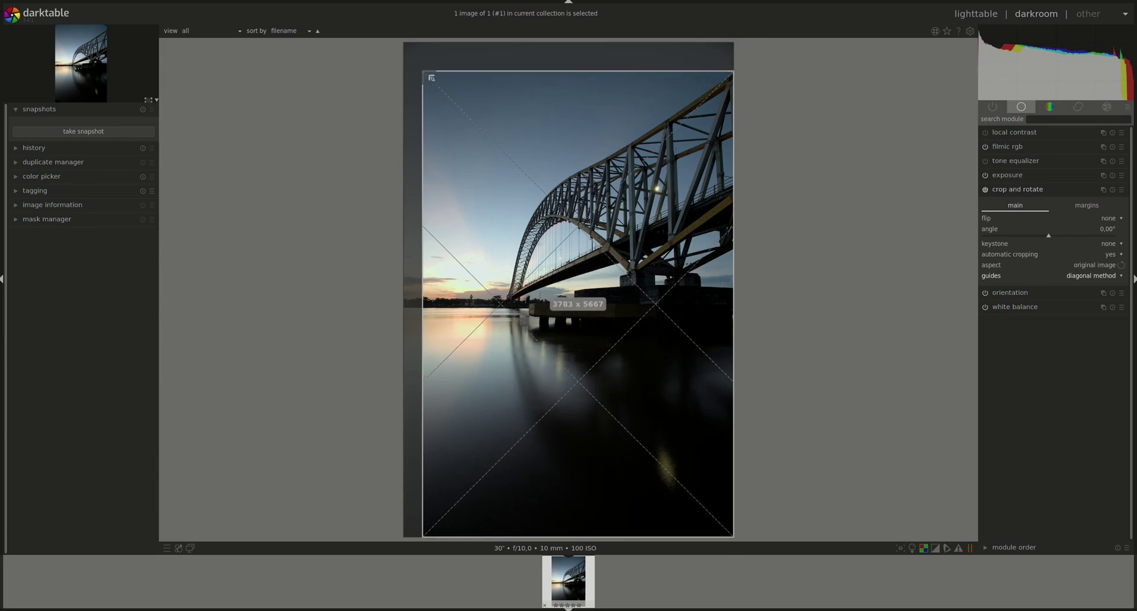
{"action": "left_click_drag", "start_coordinate": [431, 78], "coordinate": [432, 80]}
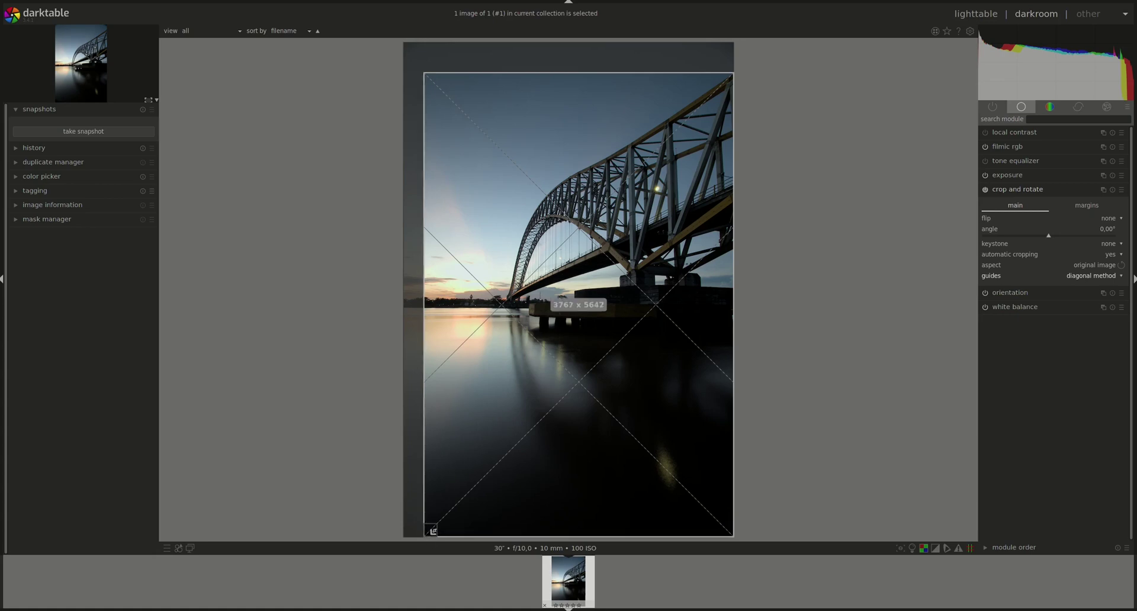
{"action": "left_click_drag", "start_coordinate": [433, 531], "coordinate": [438, 524]}
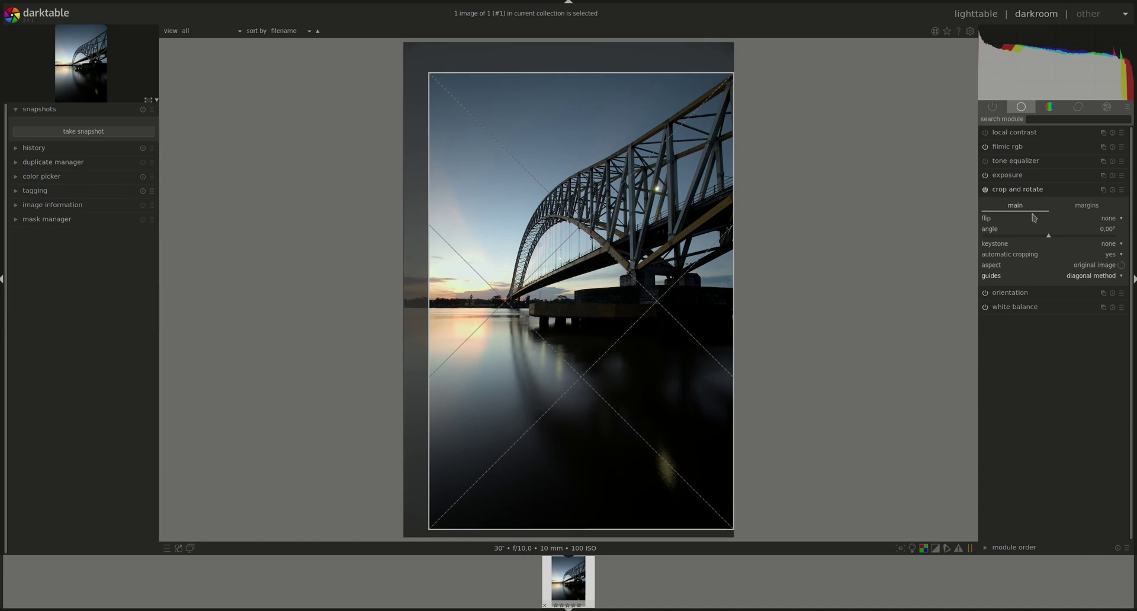
{"action": "left_click", "coordinate": [1017, 190]}
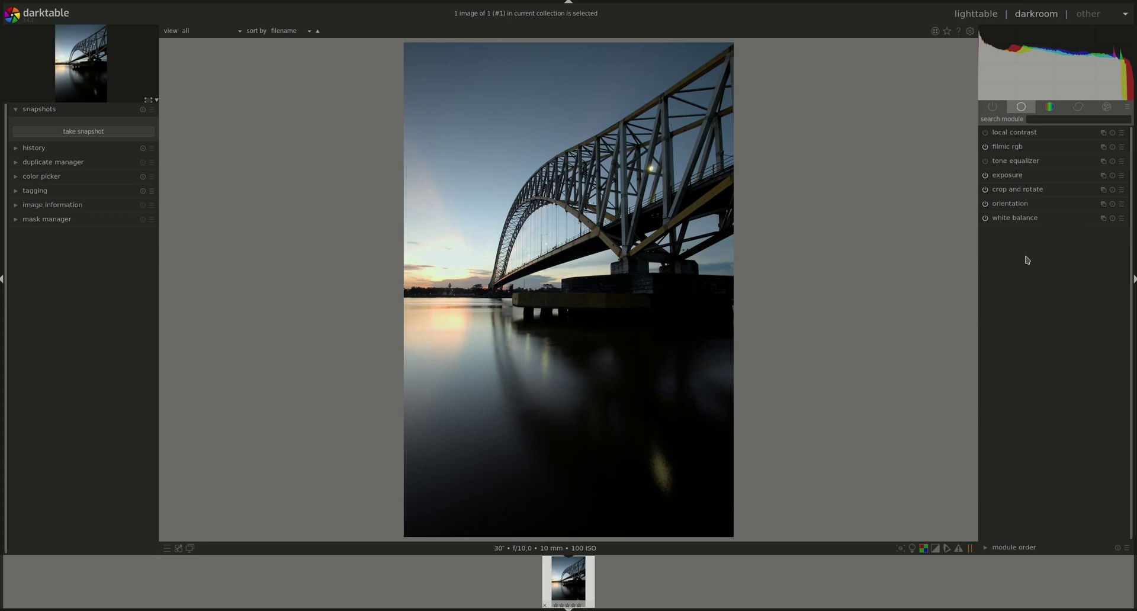
Step: Set color calibration's illuminant to D (daylight) for a 5002 K white balance
{"action": "left_click", "coordinate": [1026, 222]}
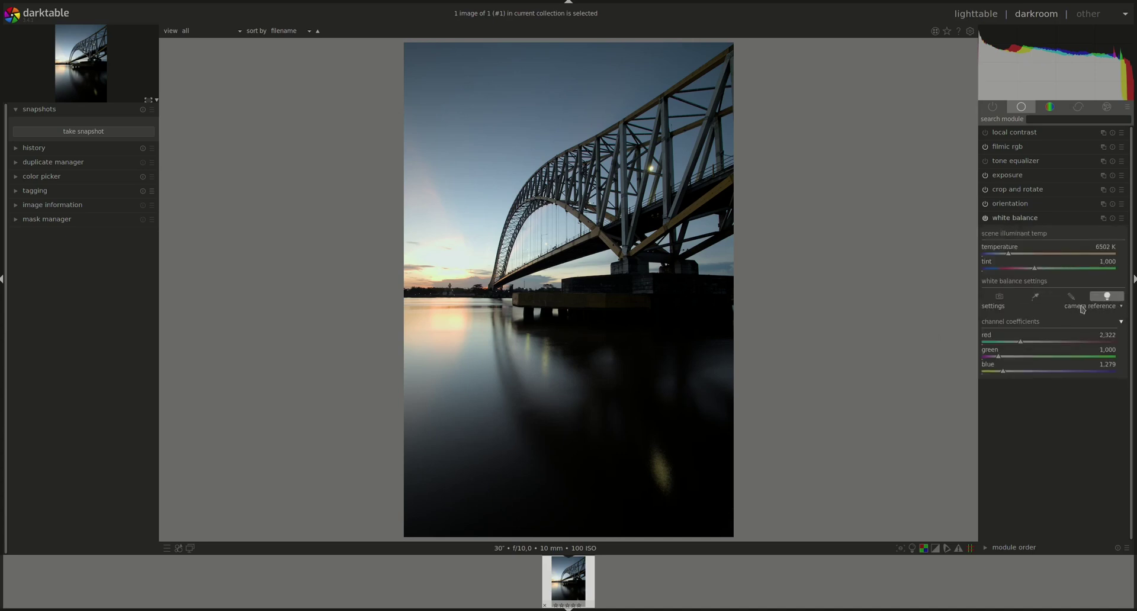
{"action": "left_click", "coordinate": [1024, 220]}
{"action": "left_click", "coordinate": [1049, 107]}
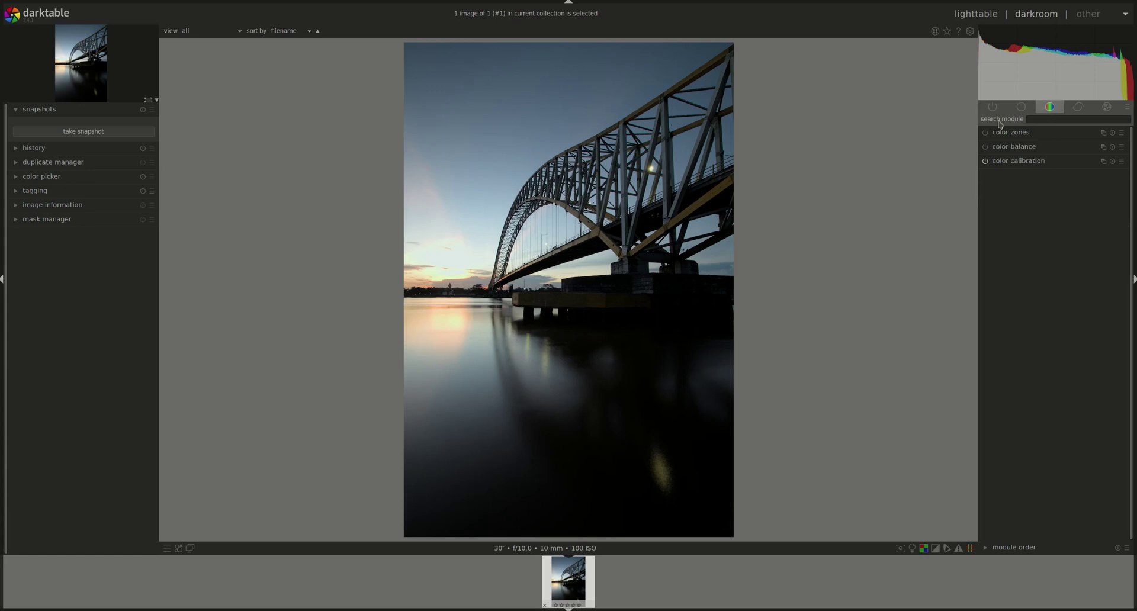
{"action": "left_click", "coordinate": [1015, 166]}
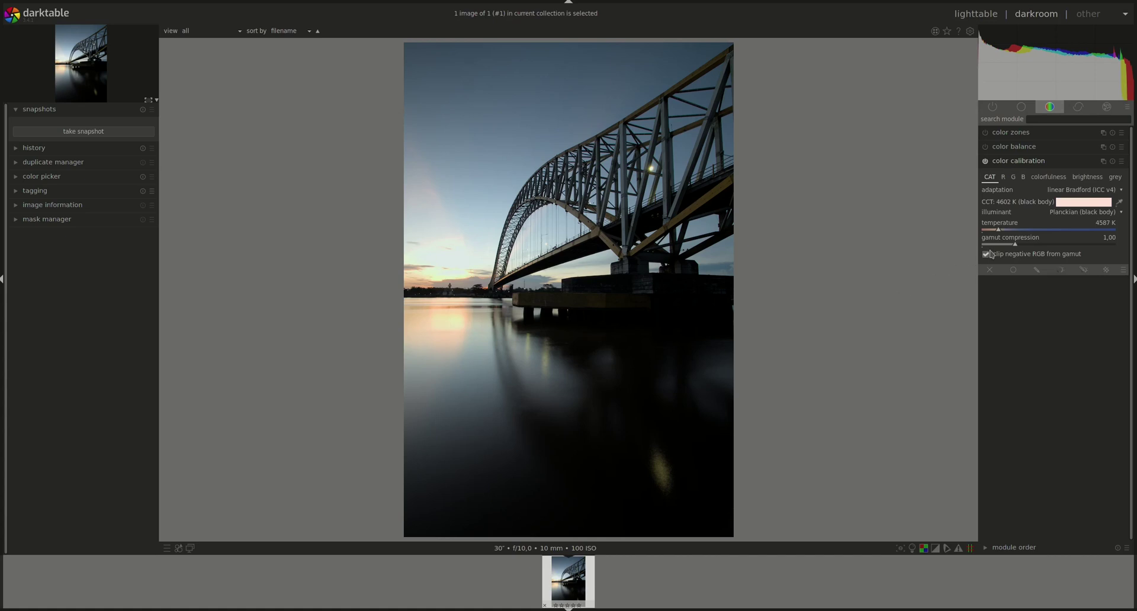
{"action": "left_click", "coordinate": [1121, 215]}
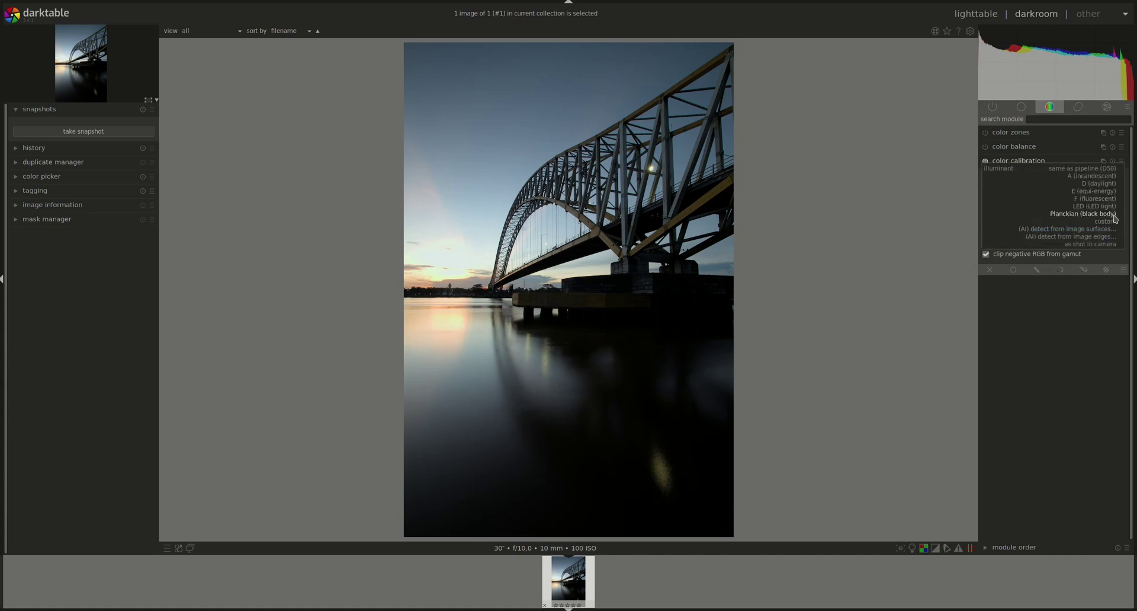
{"action": "left_click", "coordinate": [1086, 233]}
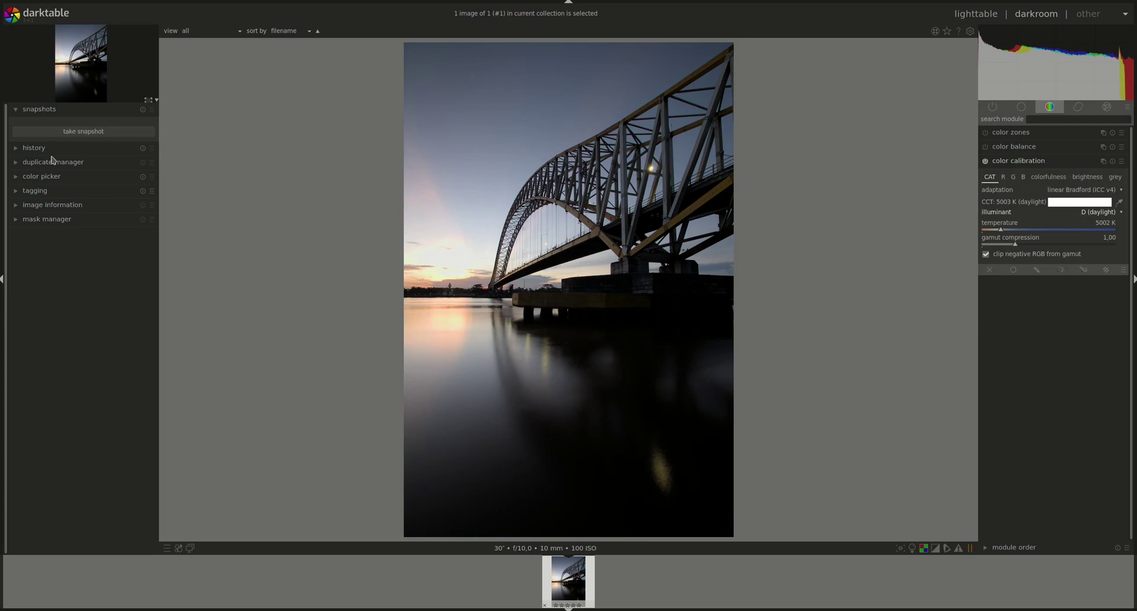
Step: Compare history steps 14 and 15, keep the daylight calibration, and show exposure settings
{"action": "left_click", "coordinate": [27, 149]}
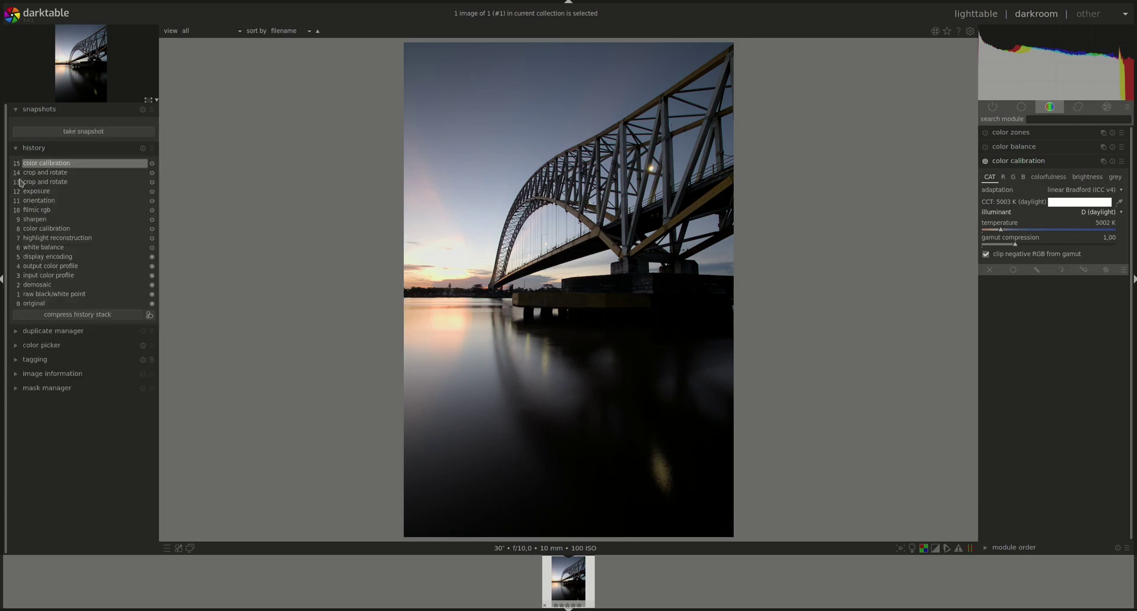
{"action": "left_click", "coordinate": [53, 172]}
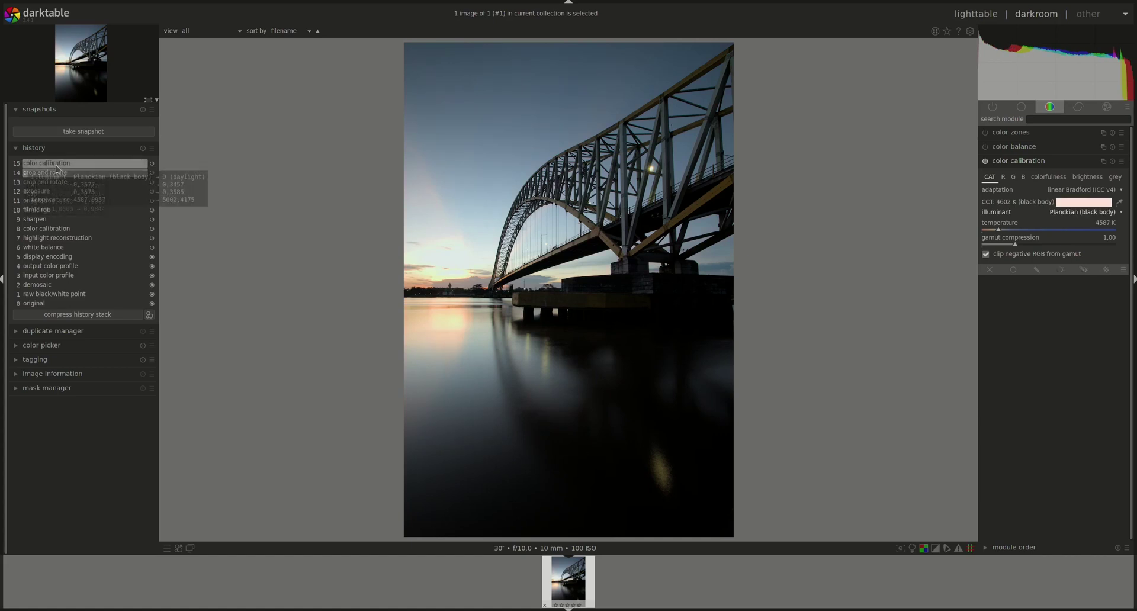
{"action": "left_click", "coordinate": [56, 166]}
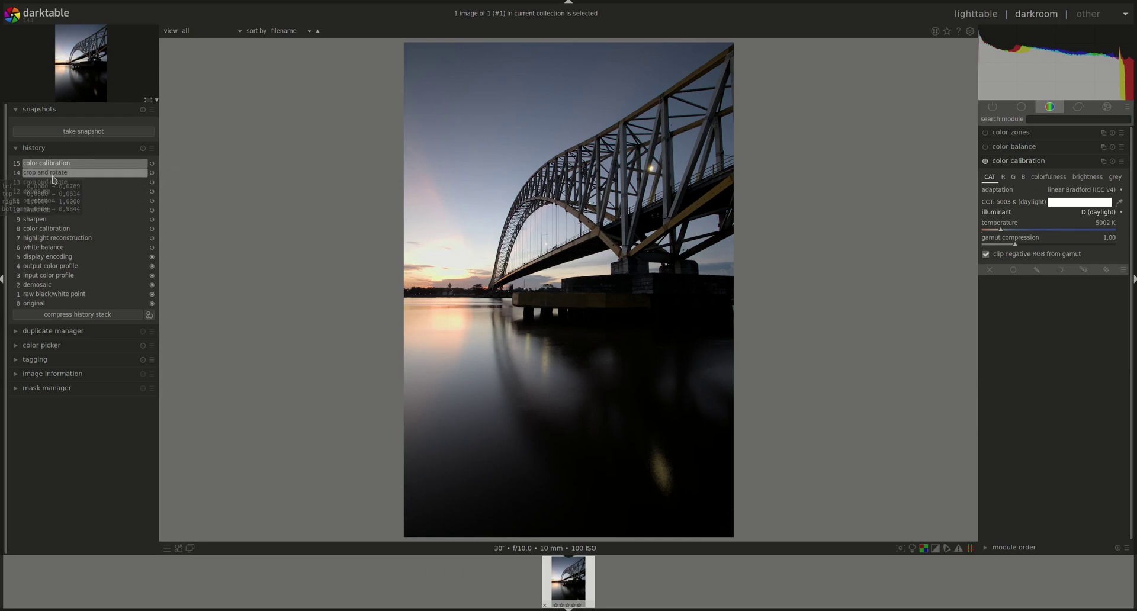
{"action": "left_click", "coordinate": [57, 171]}
{"action": "left_click", "coordinate": [57, 167]}
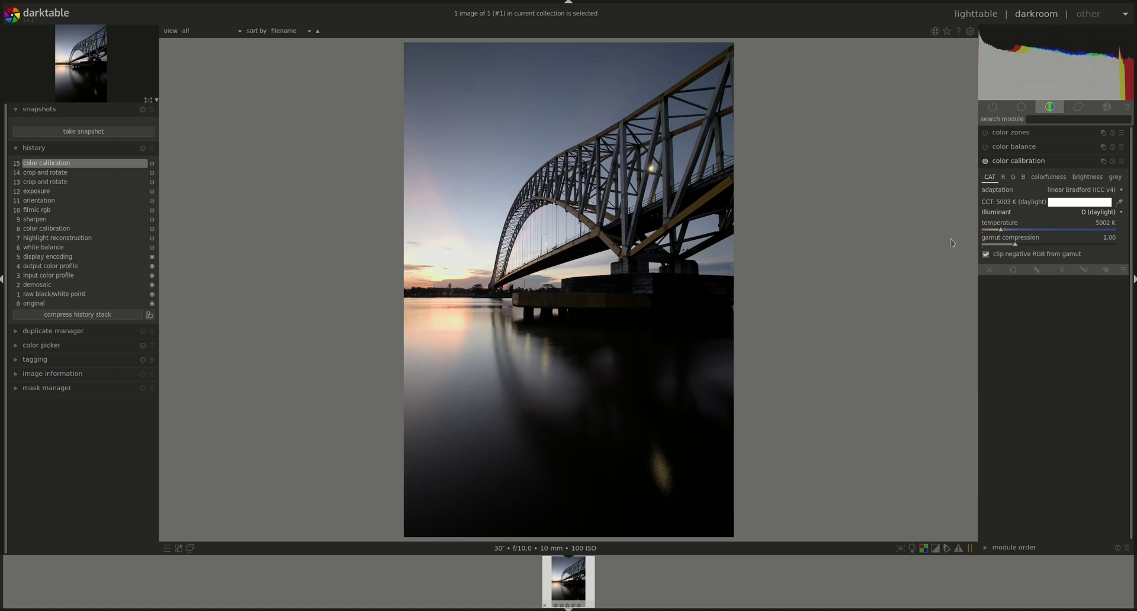
{"action": "left_click", "coordinate": [1020, 107]}
{"action": "left_click", "coordinate": [1014, 176]}
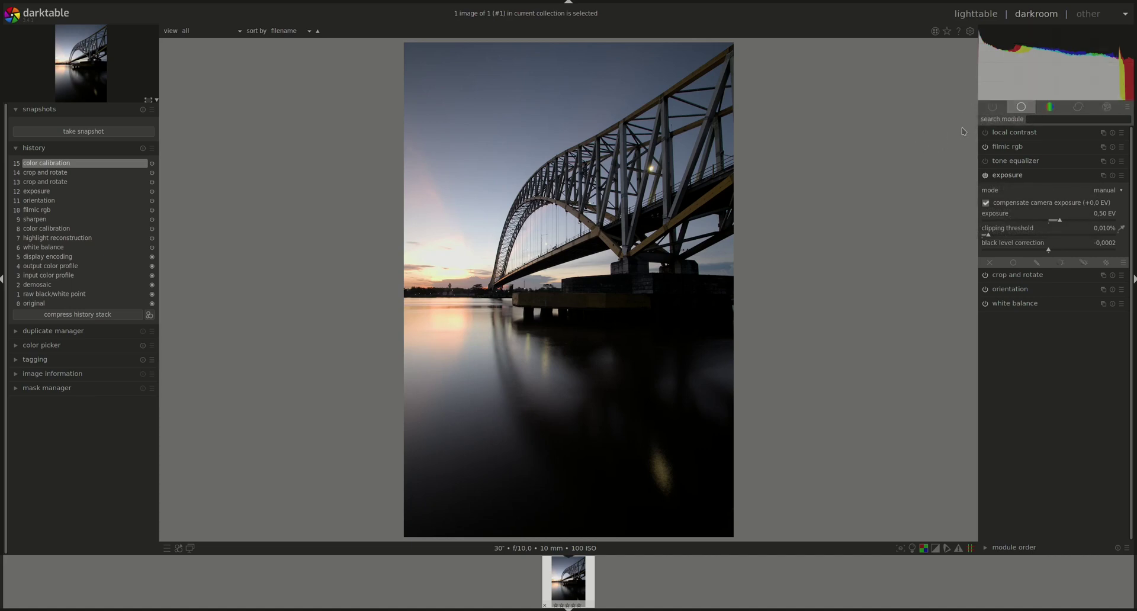
Step: Change the demosaicing method from PPG (fast) to AMaZE
{"action": "left_click", "coordinate": [989, 112]}
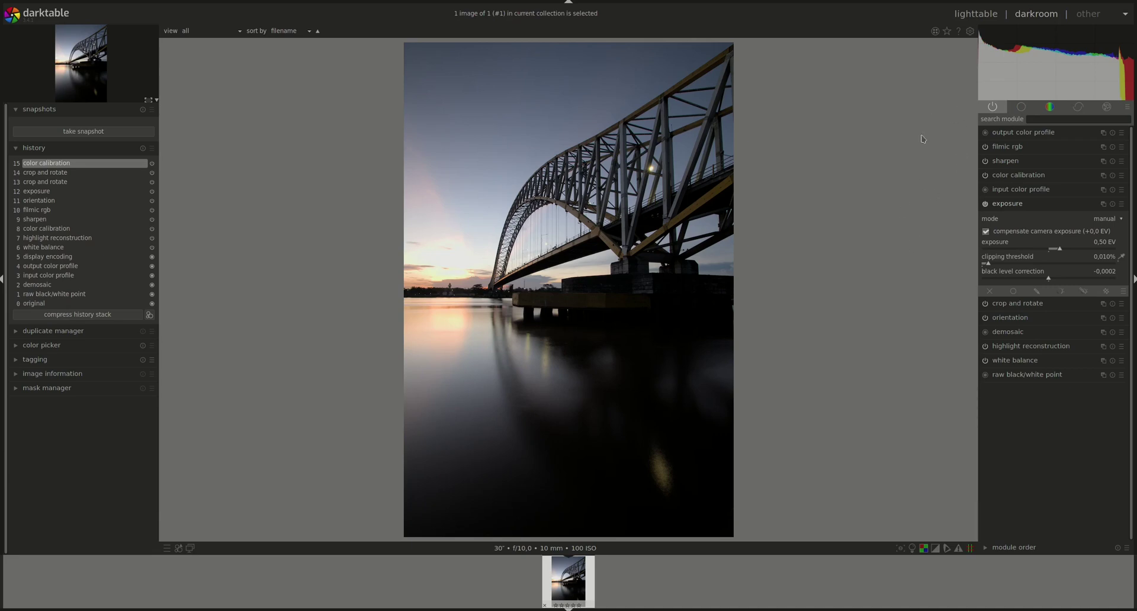
{"action": "left_click", "coordinate": [1013, 204]}
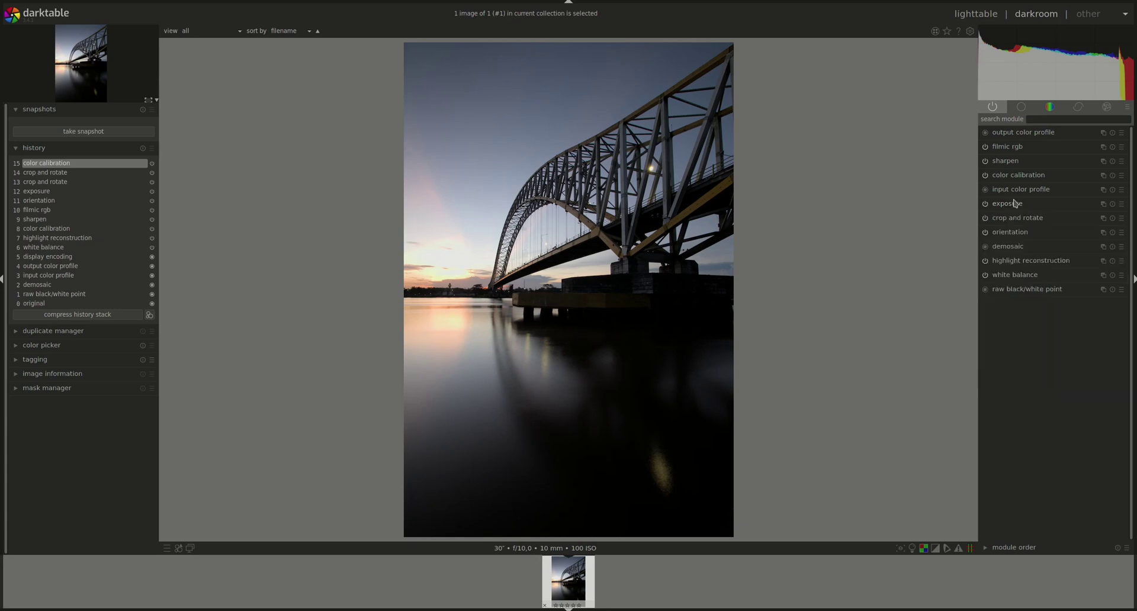
{"action": "left_click", "coordinate": [1019, 249]}
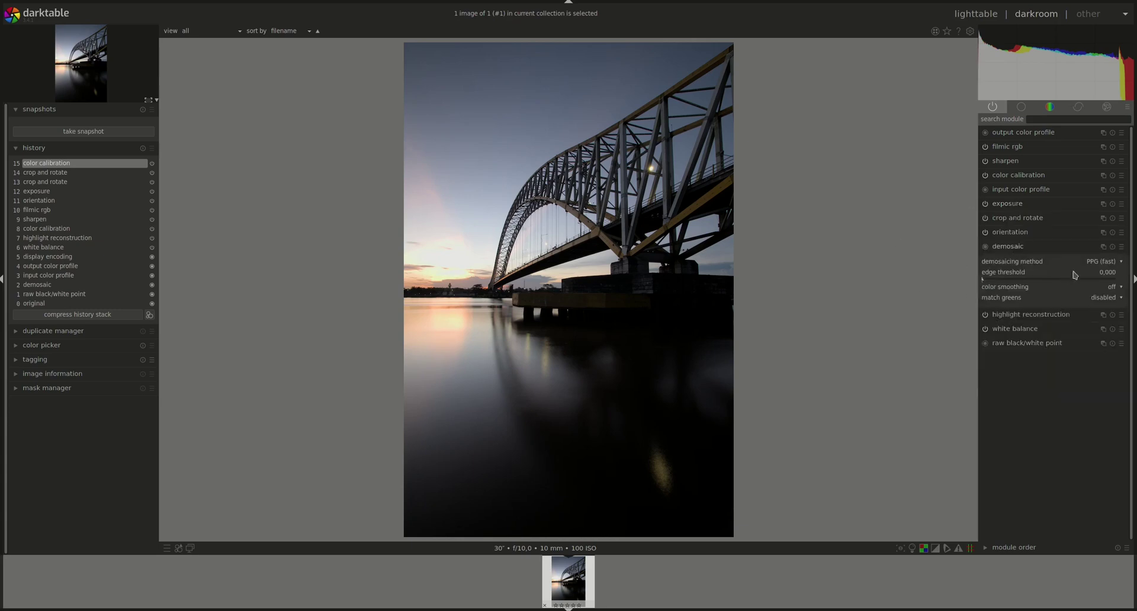
{"action": "left_click", "coordinate": [1116, 265]}
{"action": "left_click", "coordinate": [1107, 270]}
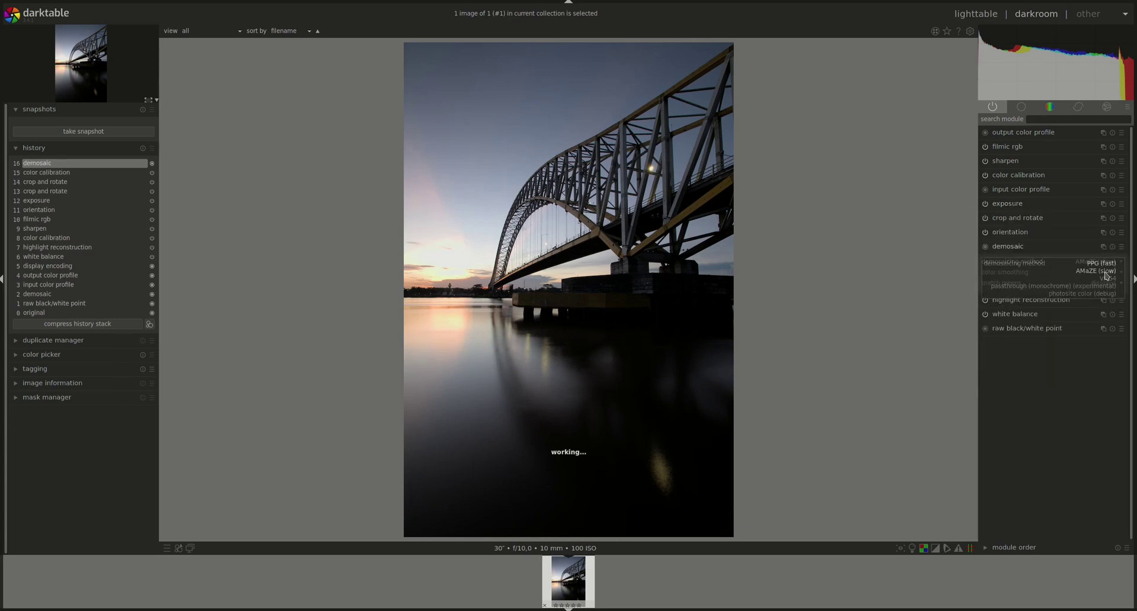
{"action": "left_click", "coordinate": [1014, 247]}
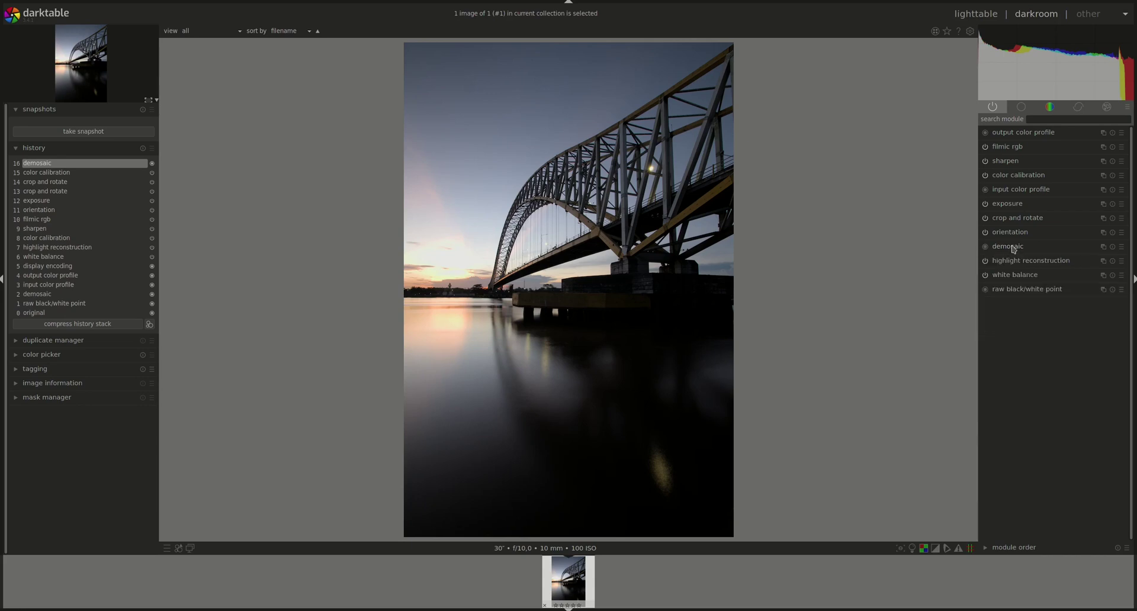
{"action": "left_click", "coordinate": [1020, 107]}
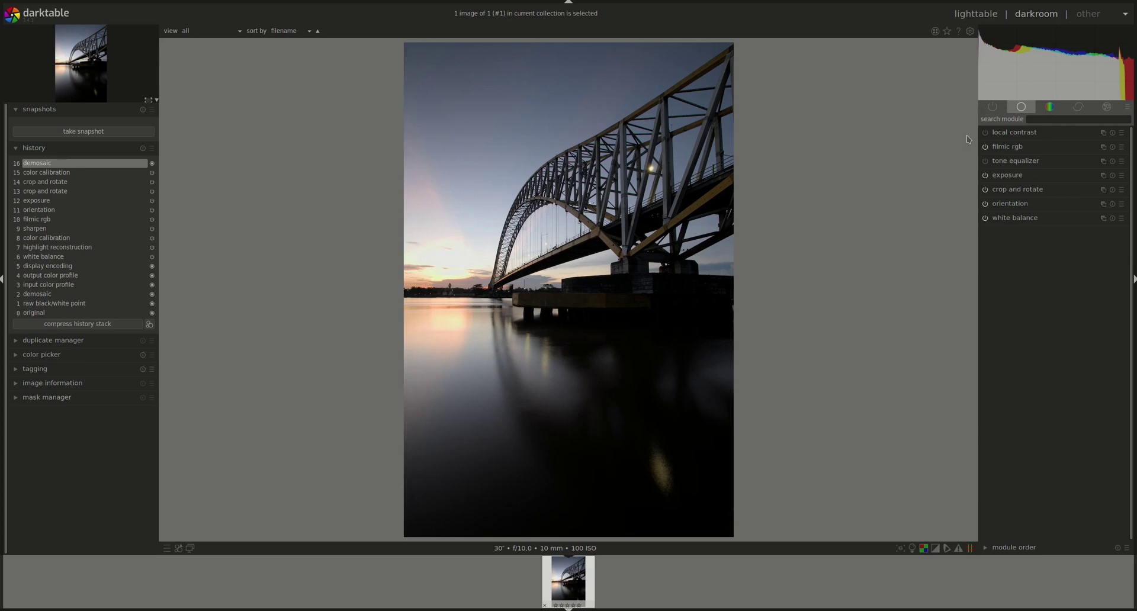
Step: Enable camera exposure compensation and set the exposure to 0.75 EV
{"action": "left_click", "coordinate": [1013, 180]}
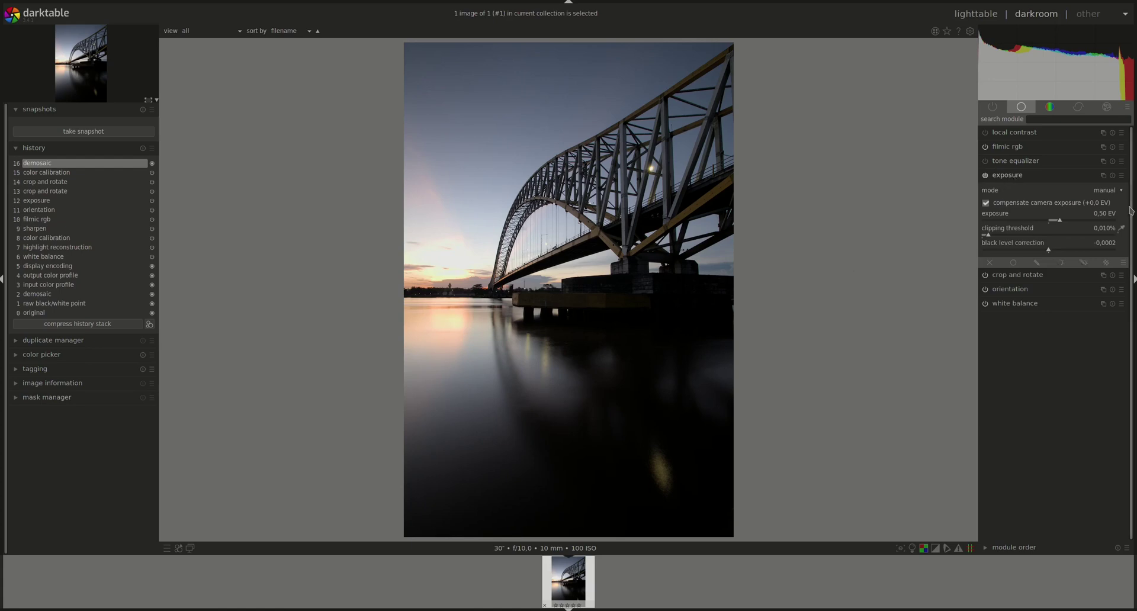
{"action": "left_click", "coordinate": [986, 203]}
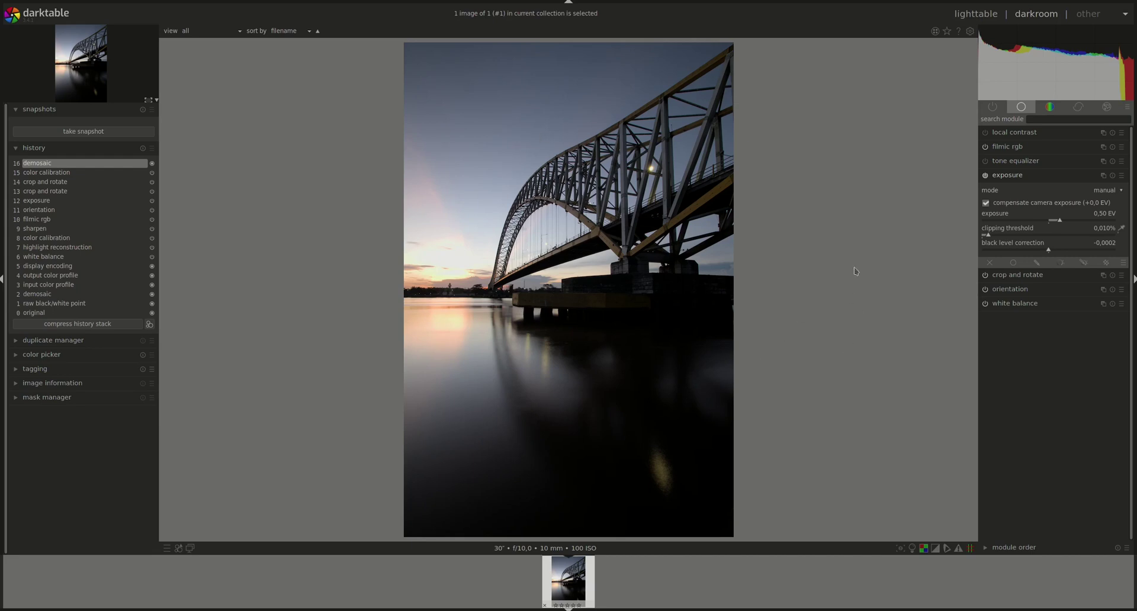
{"action": "right_click", "coordinate": [1104, 217]}
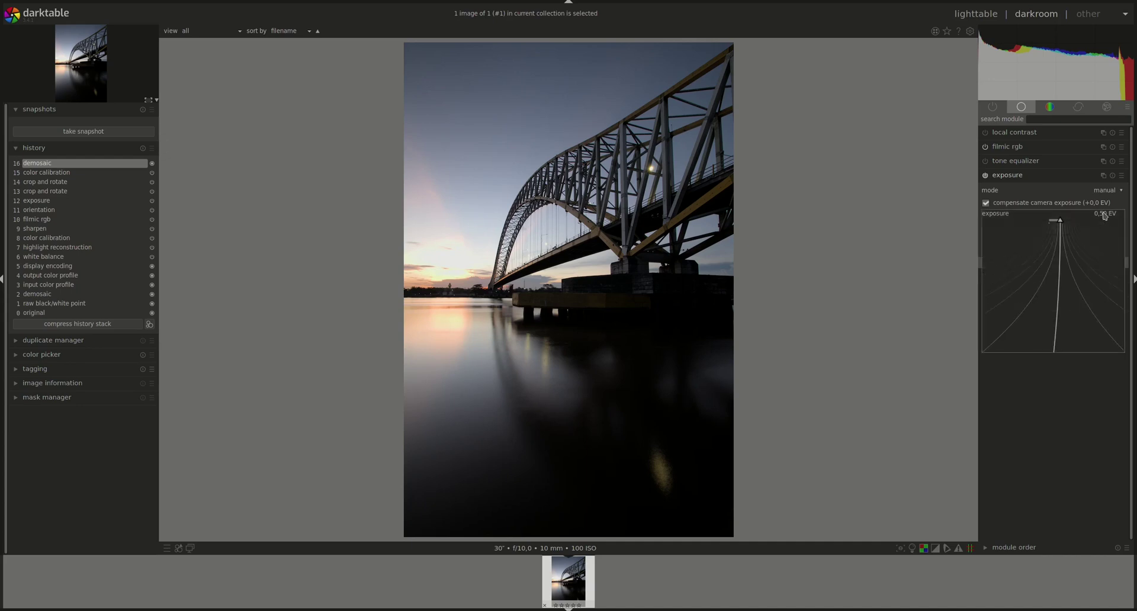
{"action": "type", "text": "0.75"}
{"action": "key", "text": "Return"}
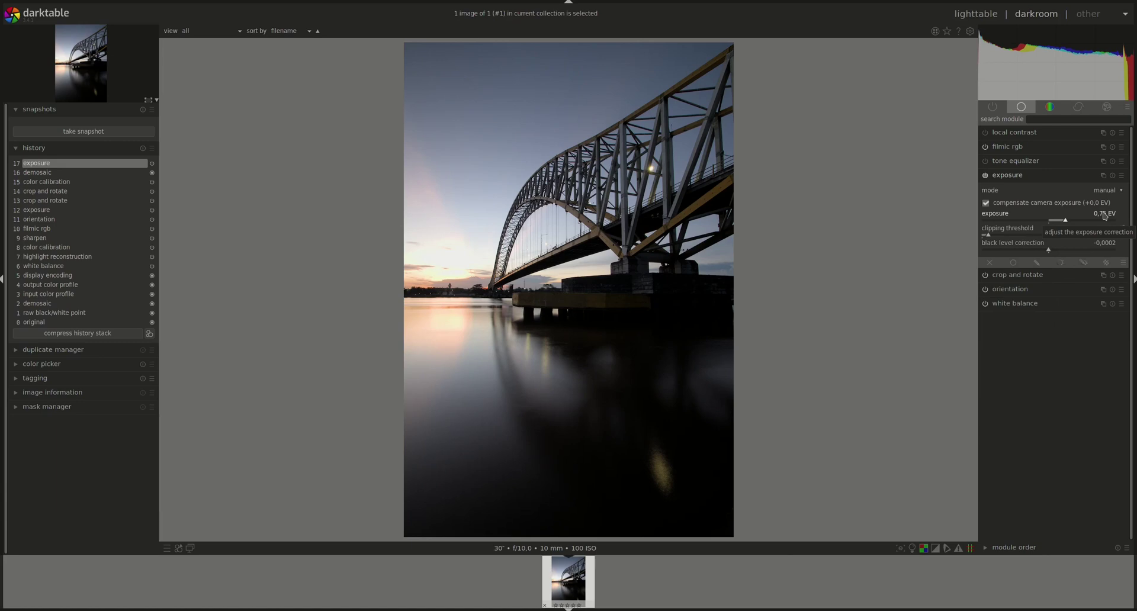
Step: Nudge the black level correction down to -0,0042
{"action": "scroll", "coordinate": [1103, 217], "scroll_direction": "up", "scroll_amount": 4}
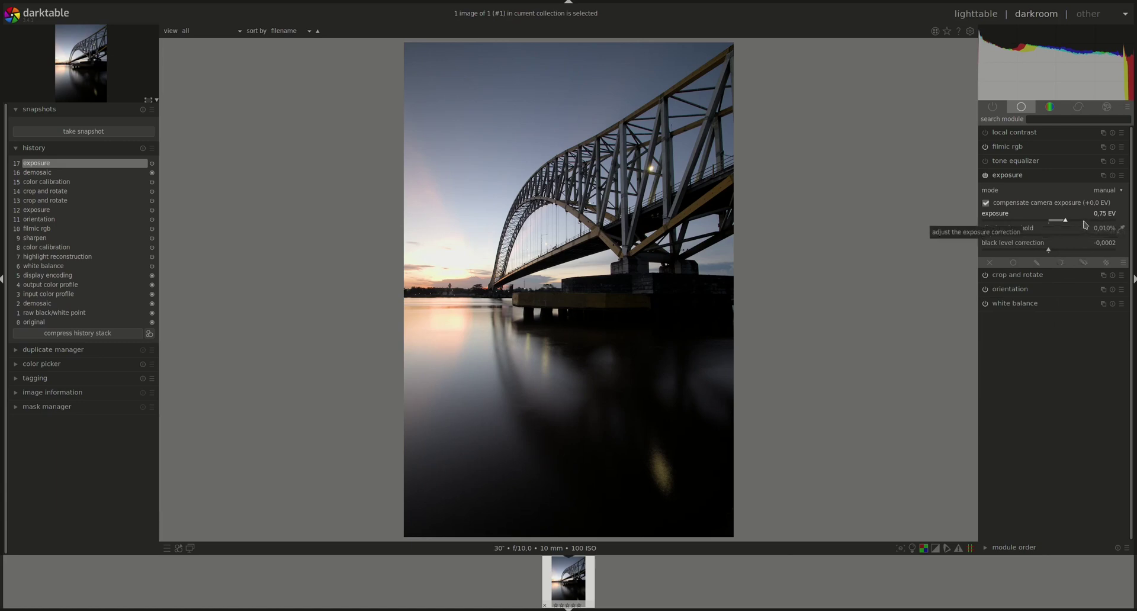
{"action": "scroll", "coordinate": [1085, 224], "scroll_direction": "up", "scroll_amount": 6}
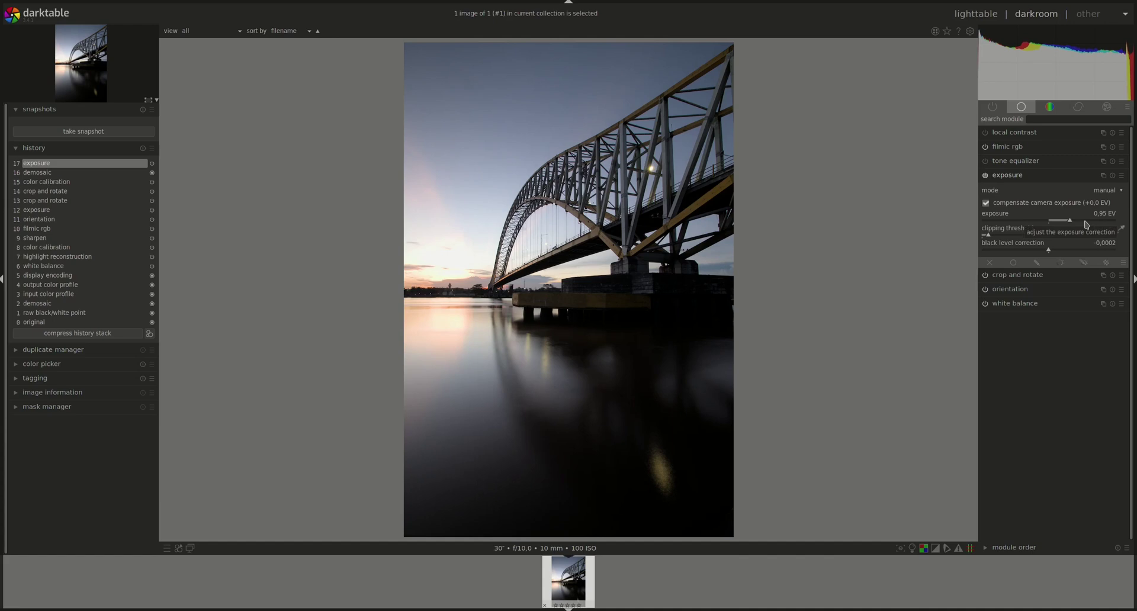
{"action": "scroll", "coordinate": [1019, 249], "scroll_direction": "down", "scroll_amount": 2}
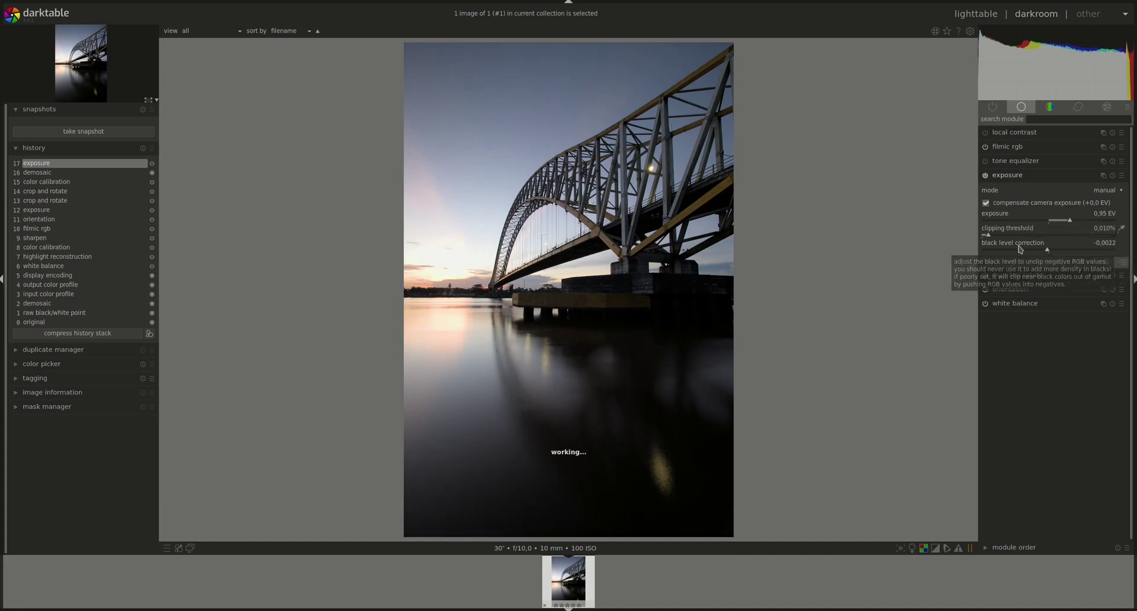
{"action": "scroll", "coordinate": [1019, 249], "scroll_direction": "down", "scroll_amount": 1}
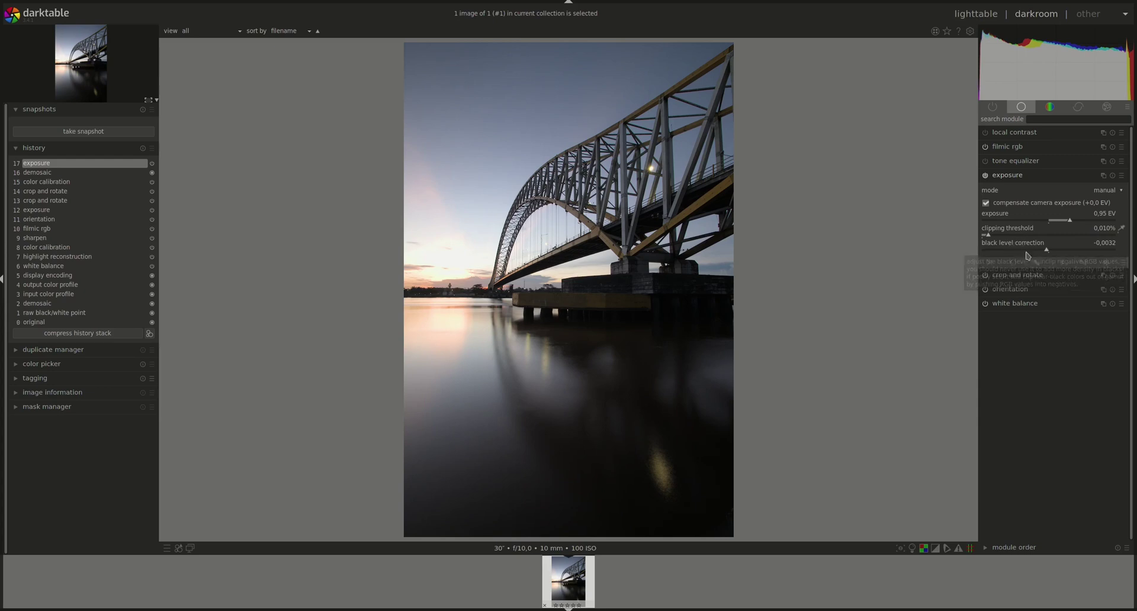
{"action": "scroll", "coordinate": [1017, 252], "scroll_direction": "down", "scroll_amount": 1}
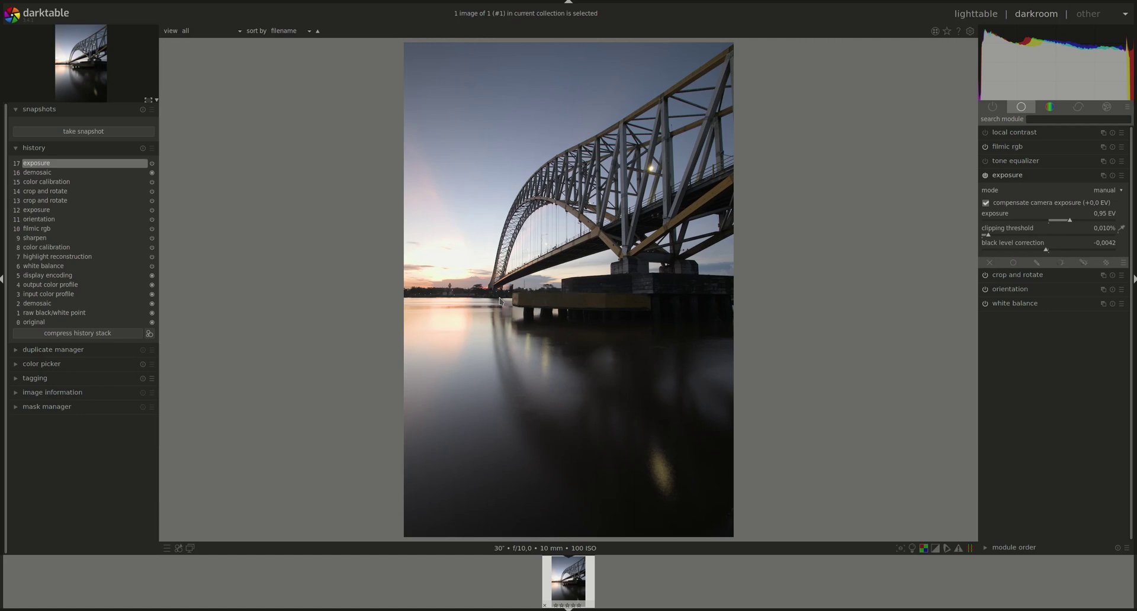
{"action": "left_click", "coordinate": [1009, 176]}
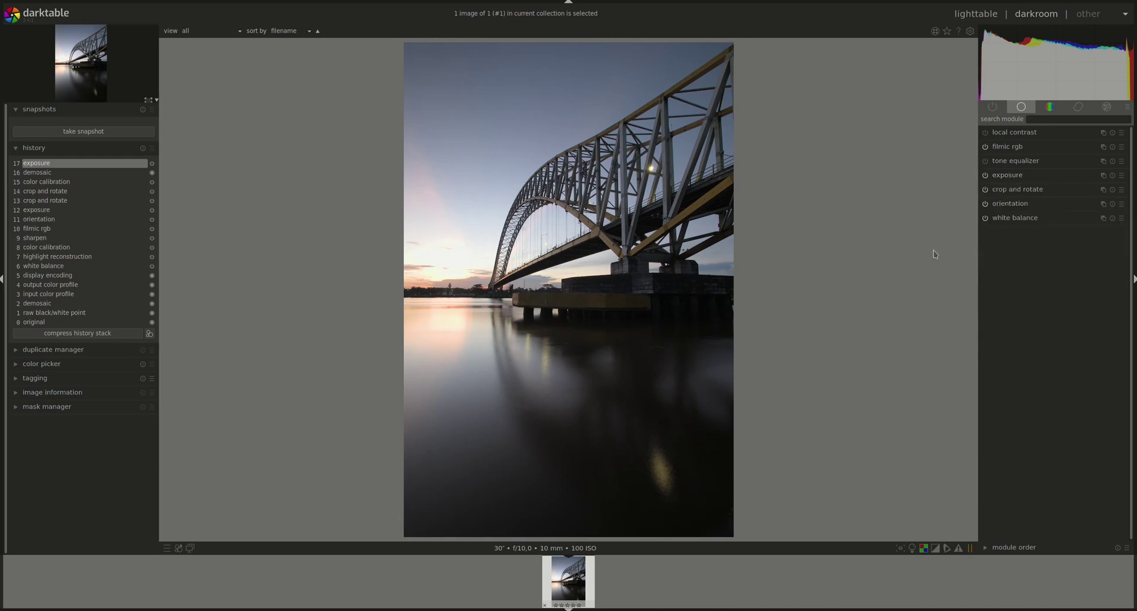
Step: Raise filmic rgb's black relative exposure from -7,75 EV to -5,65 EV
{"action": "left_click", "coordinate": [1010, 149]}
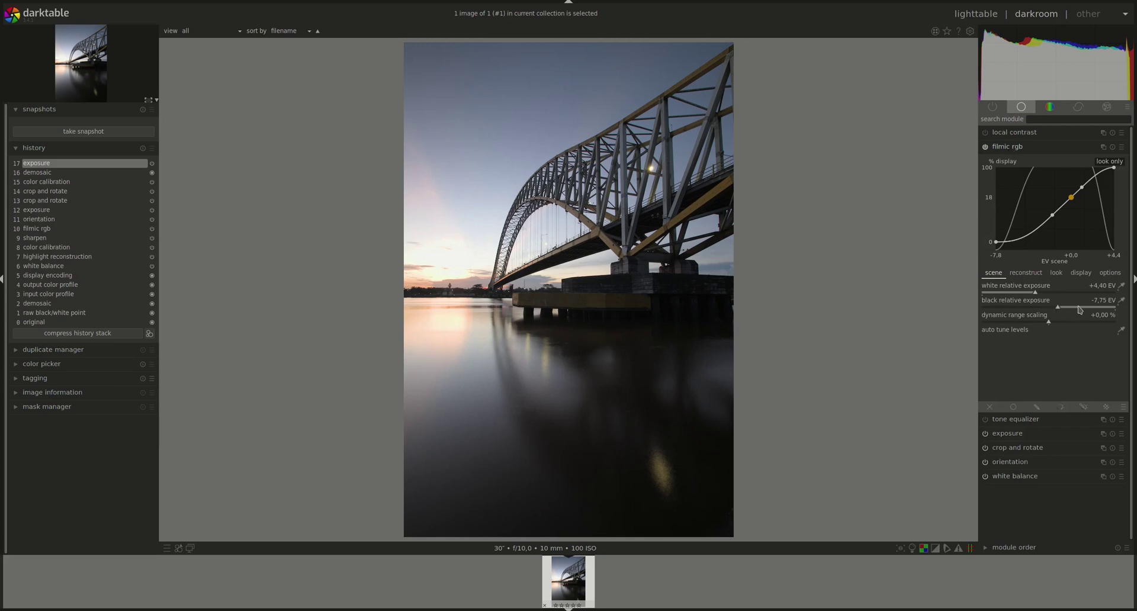
{"action": "scroll", "coordinate": [1079, 310], "scroll_direction": "up", "scroll_amount": 4}
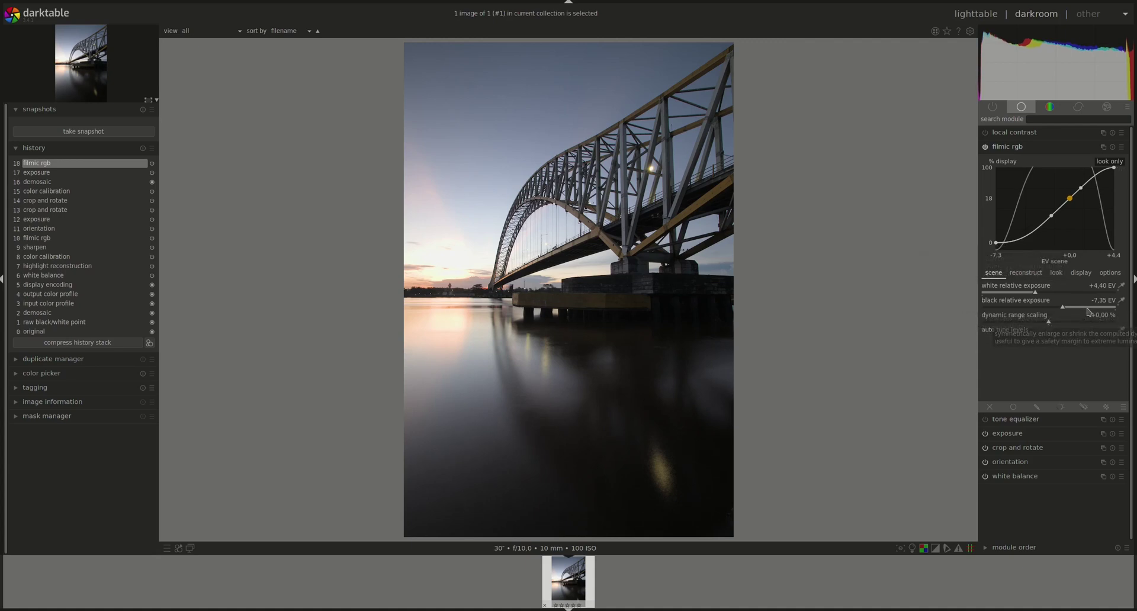
{"action": "scroll", "coordinate": [1088, 312], "scroll_direction": "up", "scroll_amount": 6}
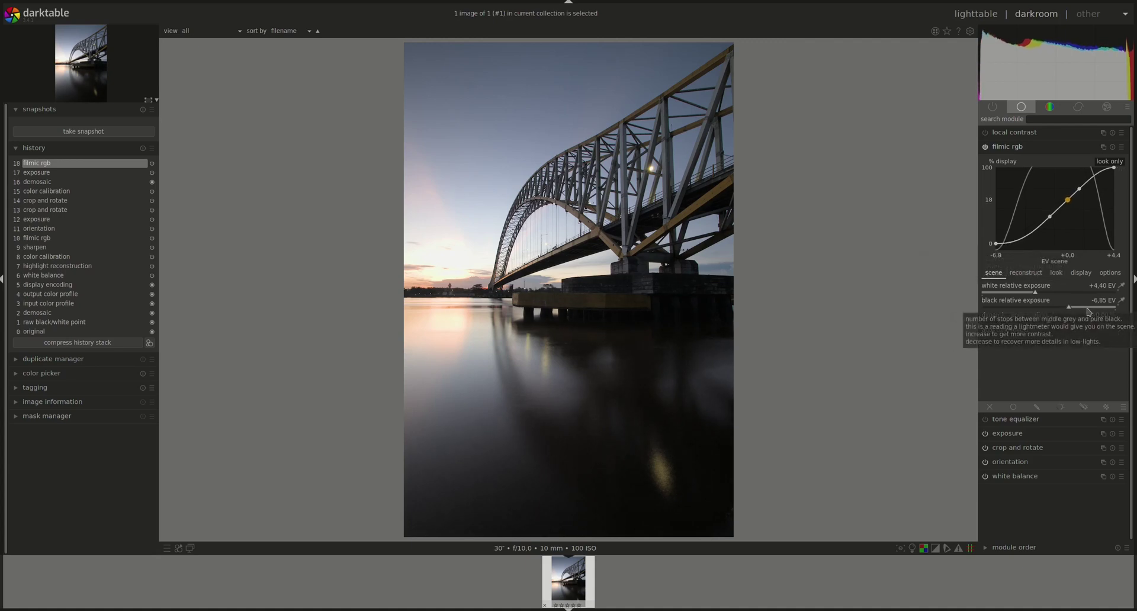
{"action": "scroll", "coordinate": [1087, 312], "scroll_direction": "up", "scroll_amount": 1}
{"action": "scroll", "coordinate": [1087, 311], "scroll_direction": "up", "scroll_amount": 2}
{"action": "scroll", "coordinate": [1088, 310], "scroll_direction": "up", "scroll_amount": 5}
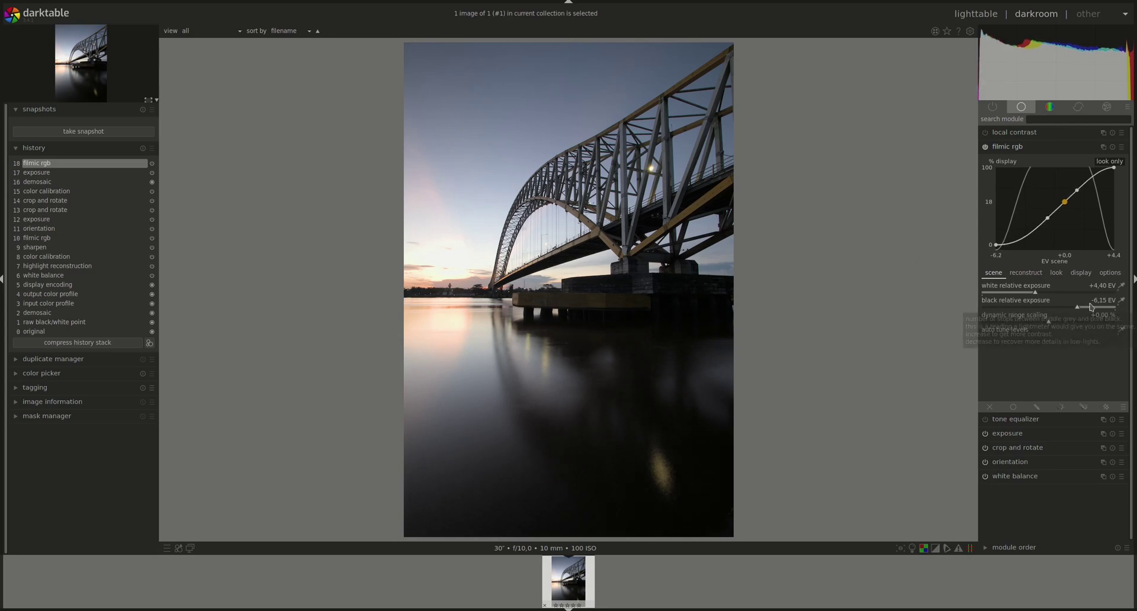
{"action": "scroll", "coordinate": [1091, 307], "scroll_direction": "up", "scroll_amount": 3}
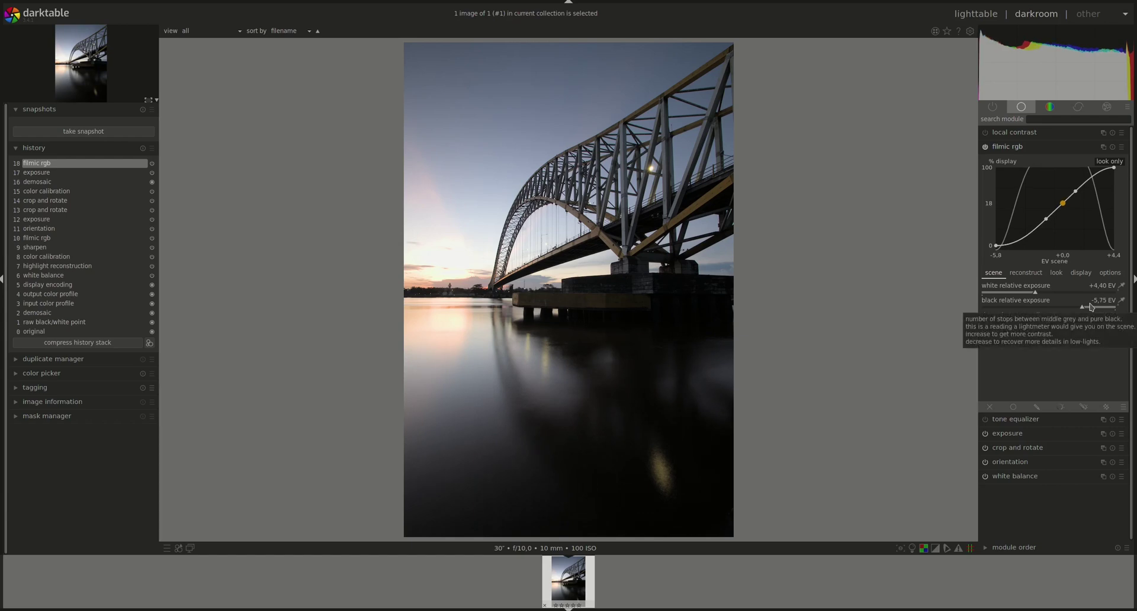
{"action": "scroll", "coordinate": [1091, 307], "scroll_direction": "up", "scroll_amount": 2}
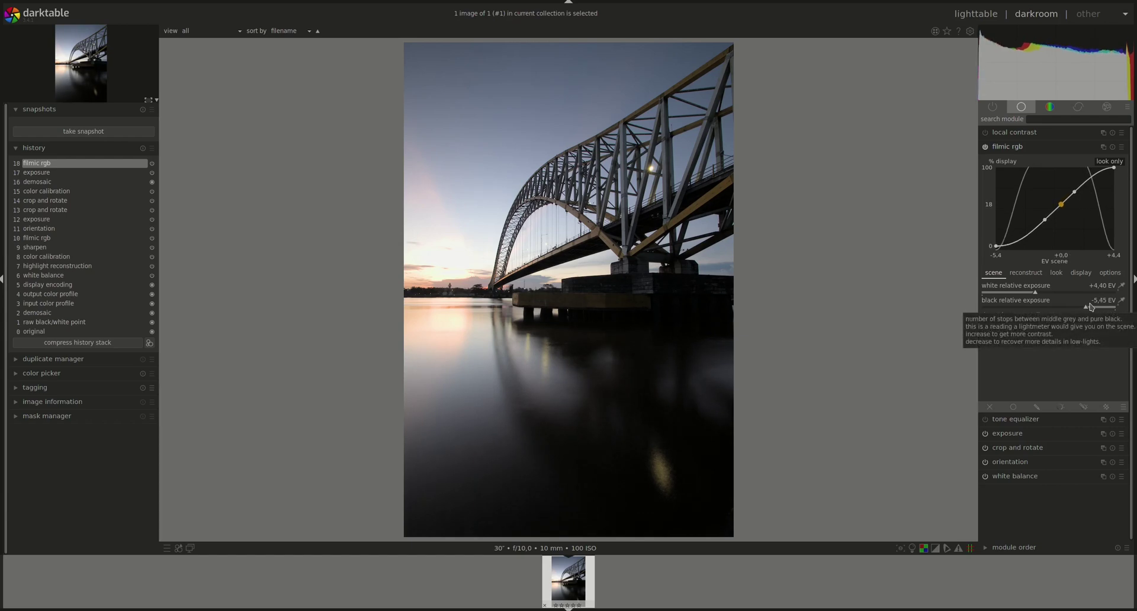
{"action": "scroll", "coordinate": [1089, 307], "scroll_direction": "down", "scroll_amount": 1}
{"action": "scroll", "coordinate": [1037, 309], "scroll_direction": "down", "scroll_amount": 1}
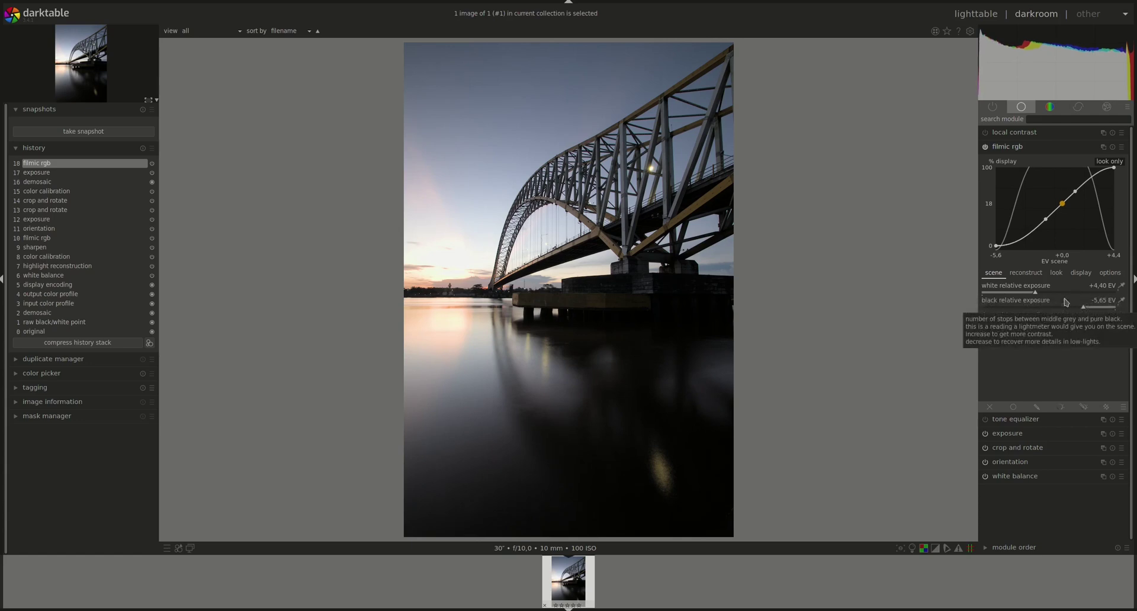
{"action": "left_click", "coordinate": [1056, 273]}
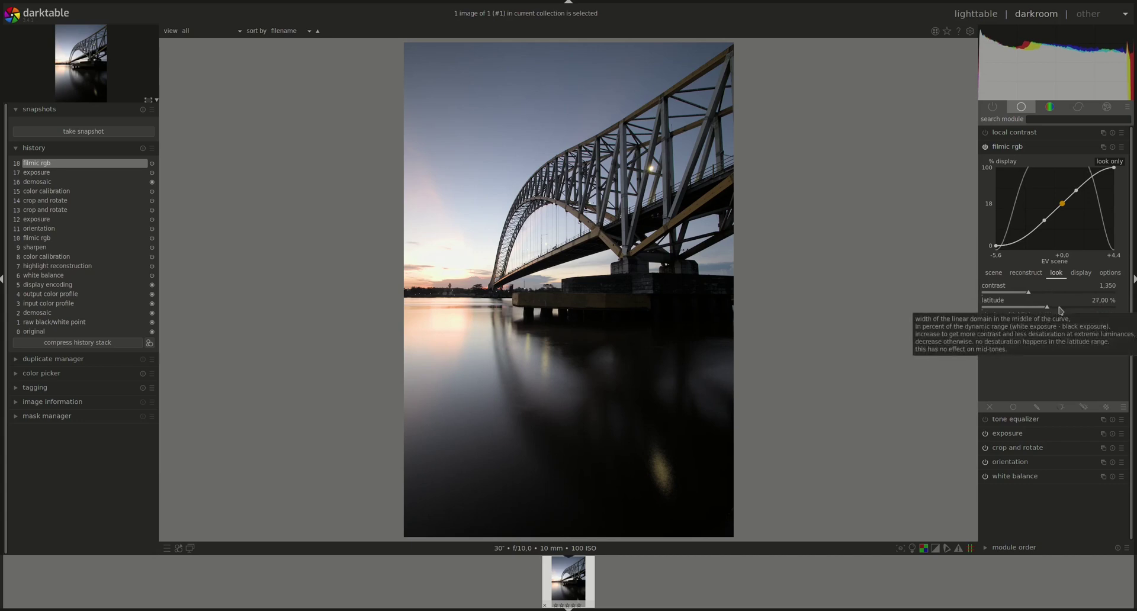
Step: Set filmic rgb's latitude to 36 %, up from 26 %
{"action": "scroll", "coordinate": [1060, 308], "scroll_direction": "up", "scroll_amount": 2}
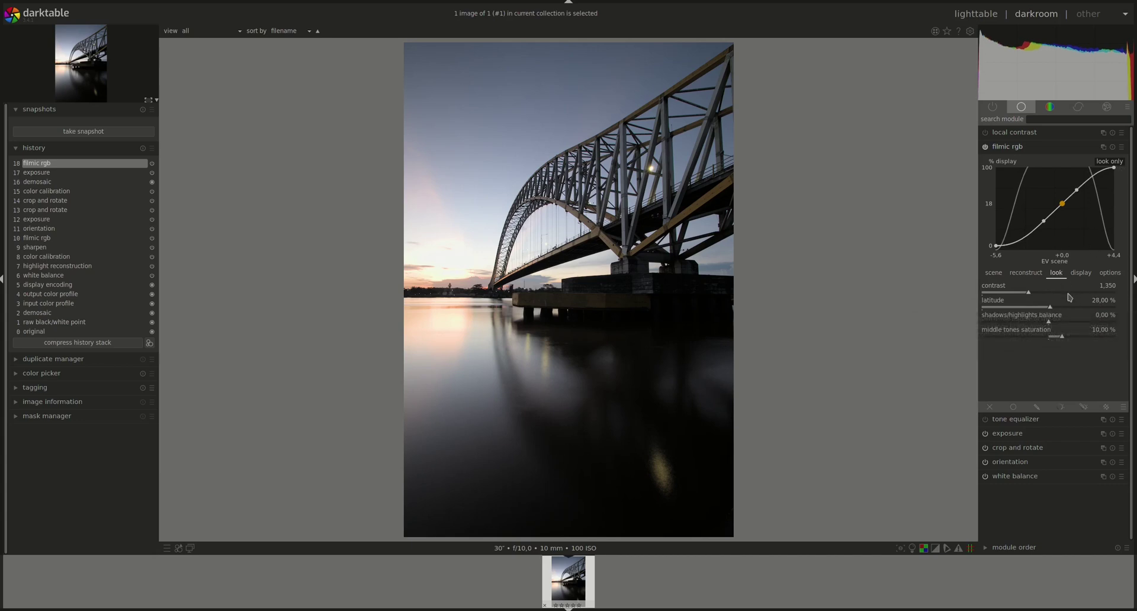
{"action": "scroll", "coordinate": [1067, 311], "scroll_direction": "up", "scroll_amount": 1}
{"action": "scroll", "coordinate": [1072, 311], "scroll_direction": "up", "scroll_amount": 2}
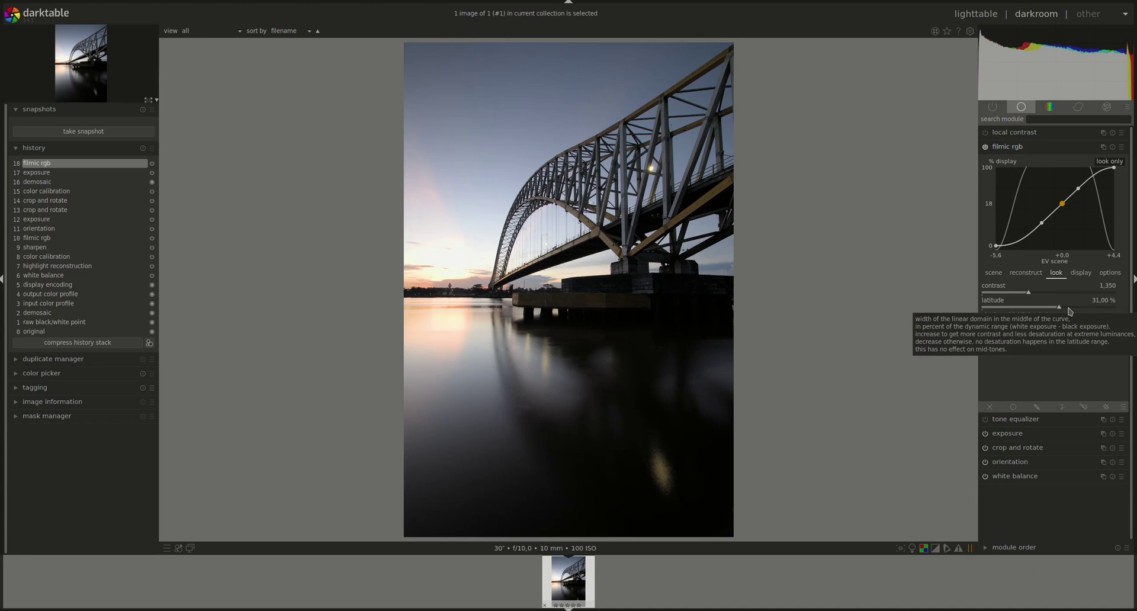
{"action": "scroll", "coordinate": [1070, 310], "scroll_direction": "up", "scroll_amount": 1}
{"action": "scroll", "coordinate": [1070, 311], "scroll_direction": "up", "scroll_amount": 5}
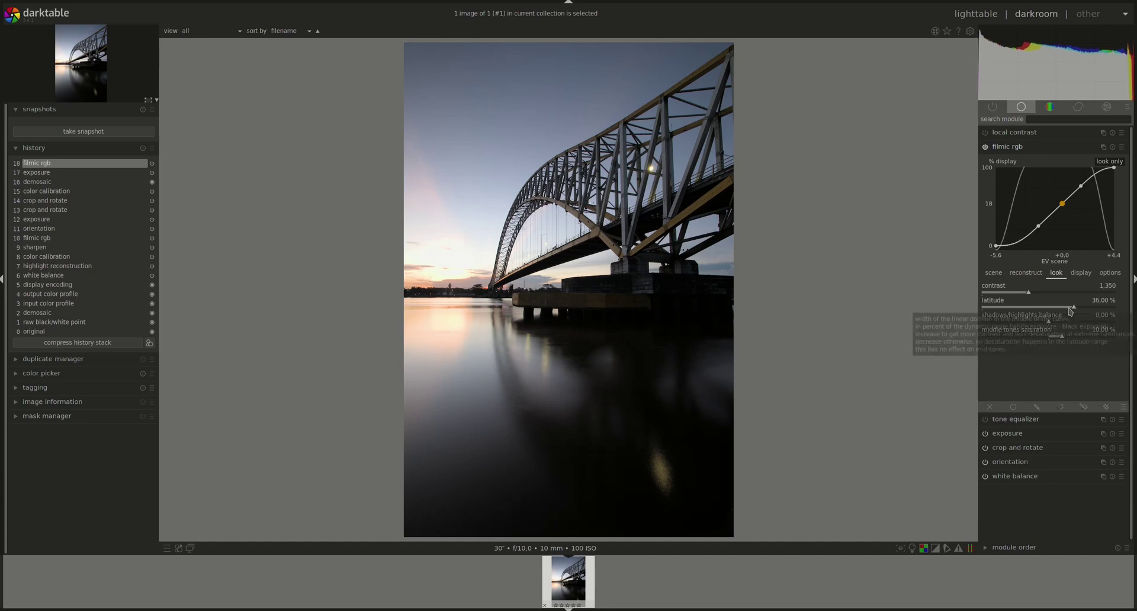
{"action": "scroll", "coordinate": [1070, 311], "scroll_direction": "up", "scroll_amount": 1}
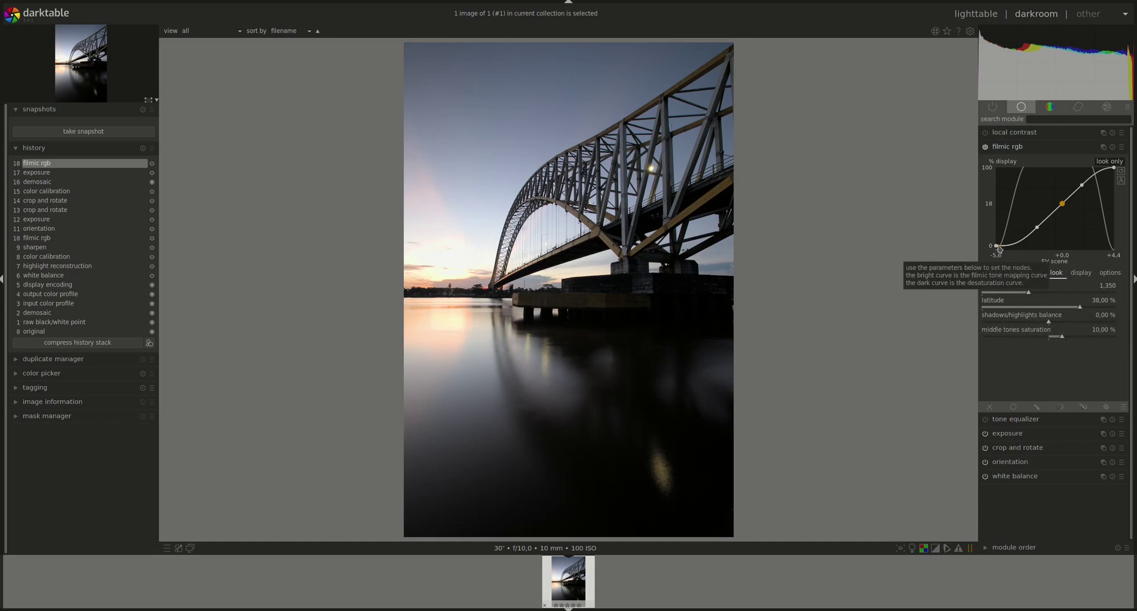
{"action": "scroll", "coordinate": [1056, 310], "scroll_direction": "down", "scroll_amount": 1}
{"action": "scroll", "coordinate": [1055, 309], "scroll_direction": "down", "scroll_amount": 1}
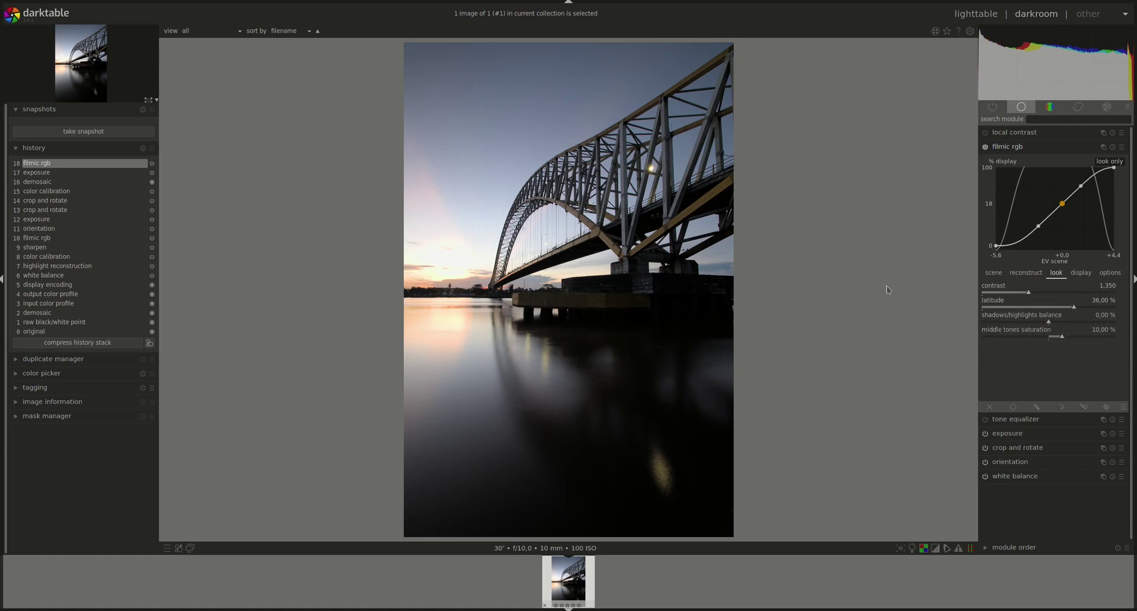
Step: Lower filmic's highlight reconstruction threshold to +0,06 EV while previewing the mask
{"action": "left_click", "coordinate": [1034, 274]}
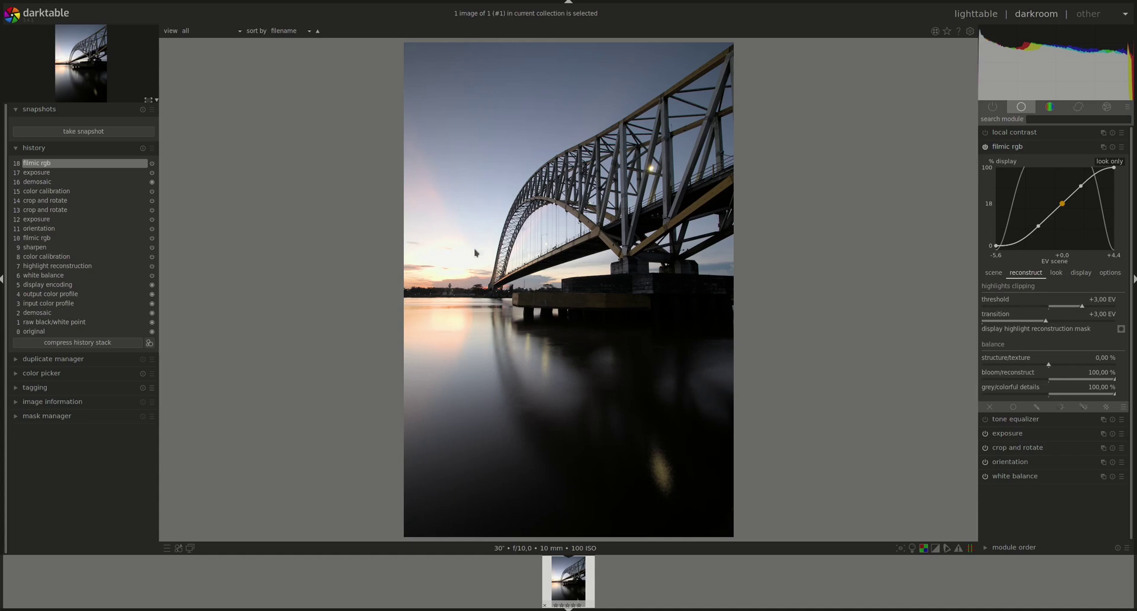
{"action": "left_click", "coordinate": [1122, 329]}
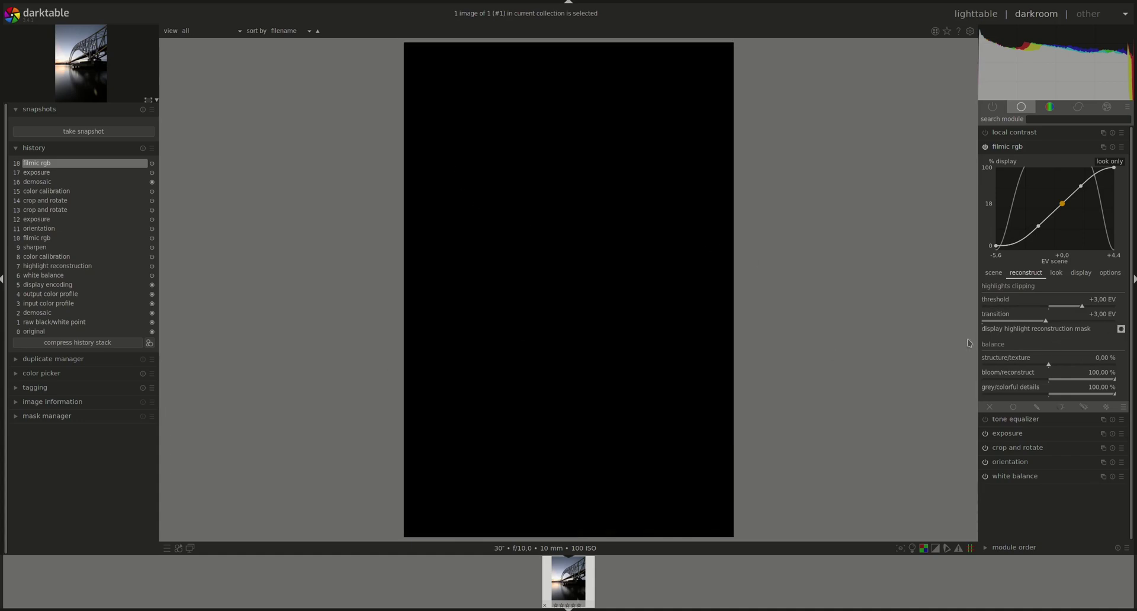
{"action": "left_click_drag", "start_coordinate": [1081, 306], "coordinate": [1050, 316]}
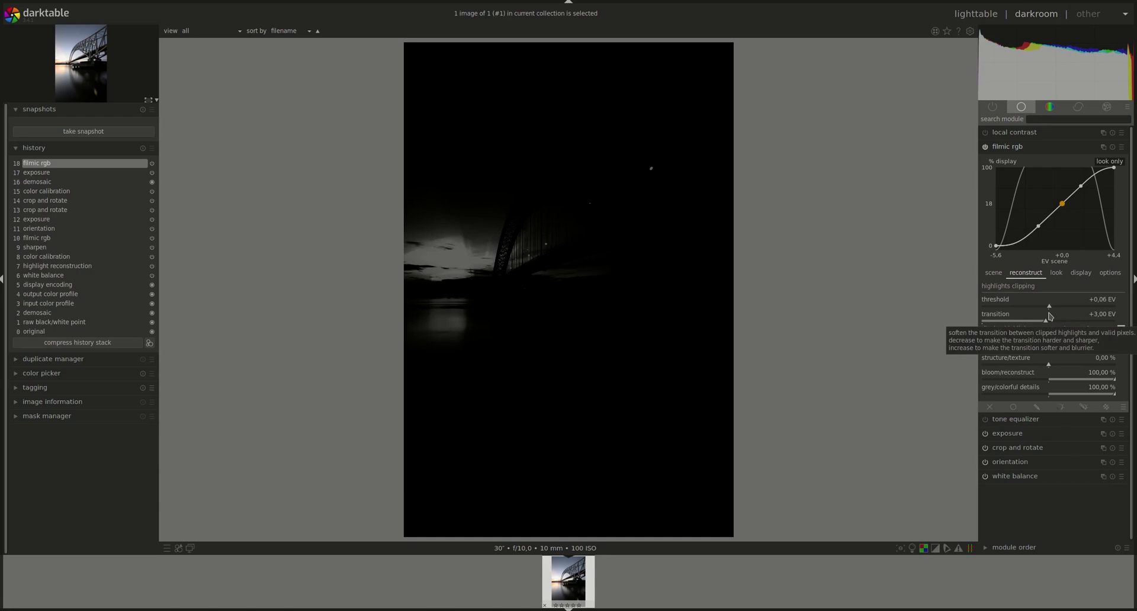
{"action": "left_click", "coordinate": [1122, 331]}
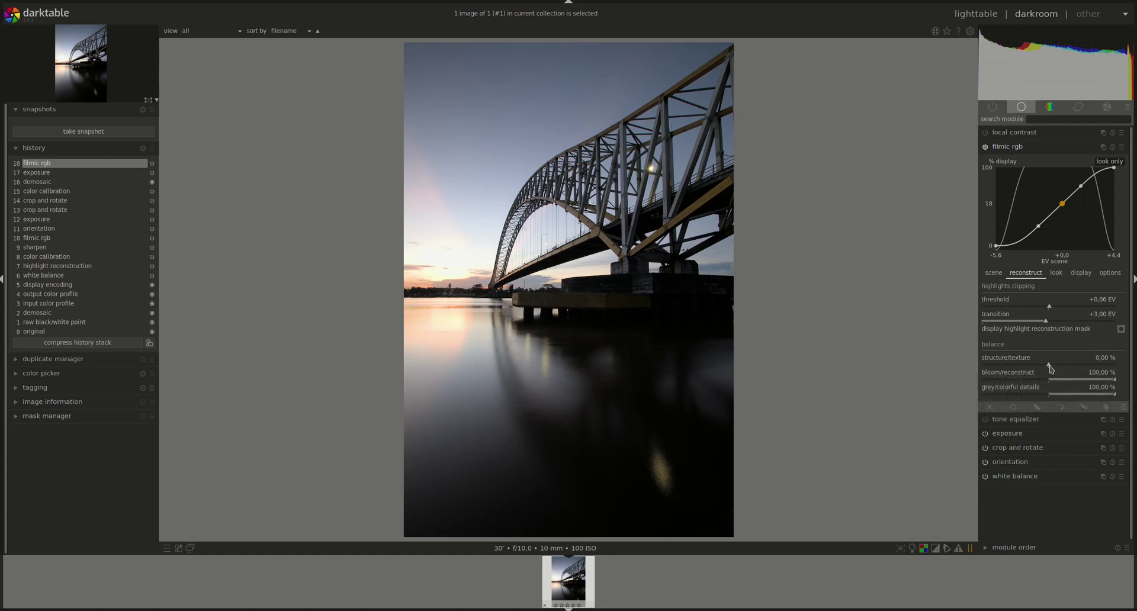
Step: Shift structure/texture toward bloom (about -46 %) and set reconstruction iterations to 2
{"action": "left_click_drag", "start_coordinate": [1050, 366], "coordinate": [966, 373]}
{"action": "left_click", "coordinate": [1110, 272]}
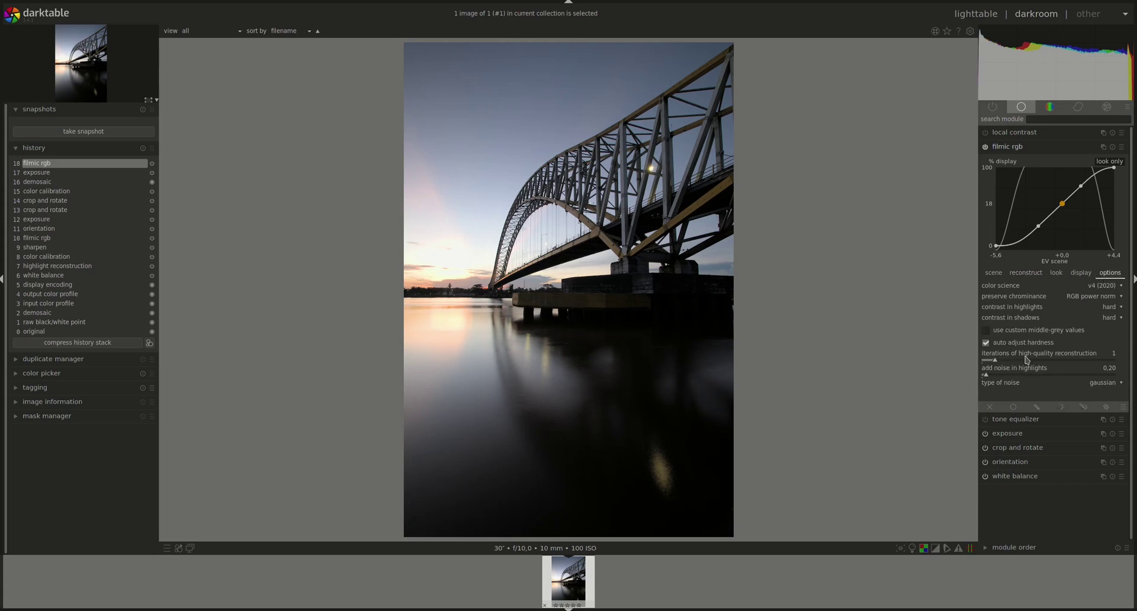
{"action": "scroll", "coordinate": [1027, 359], "scroll_direction": "up", "scroll_amount": 1}
Step: Enable the tone equalizer with mask exposure compensation -1,20 EV and contrast compensation +0,10 EV
{"action": "left_click", "coordinate": [1011, 147]}
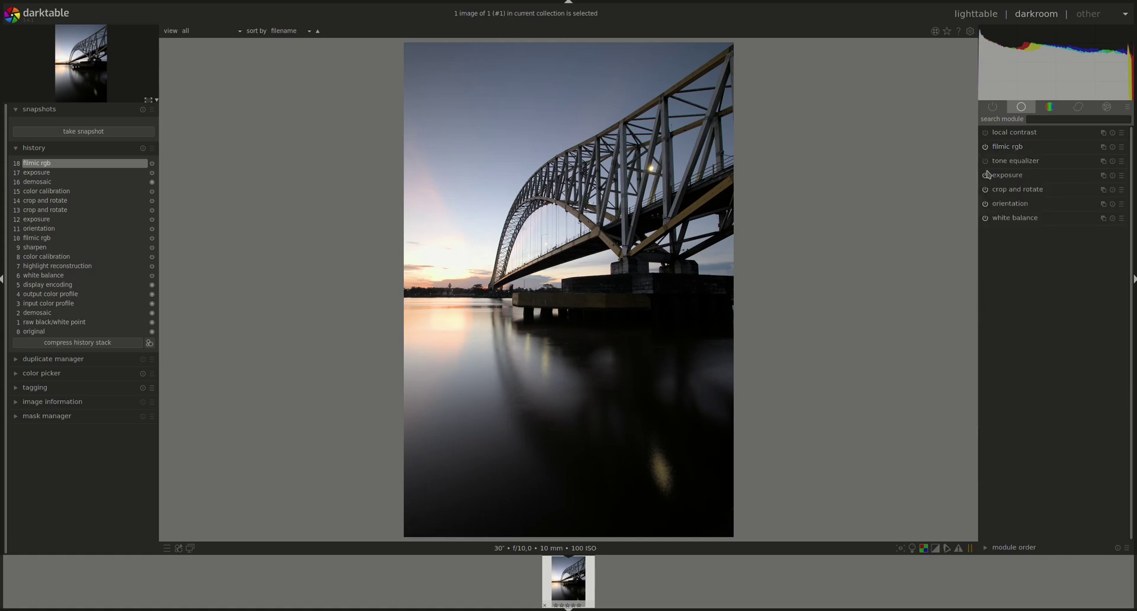
{"action": "left_click", "coordinate": [1025, 162]}
{"action": "left_click", "coordinate": [984, 161]}
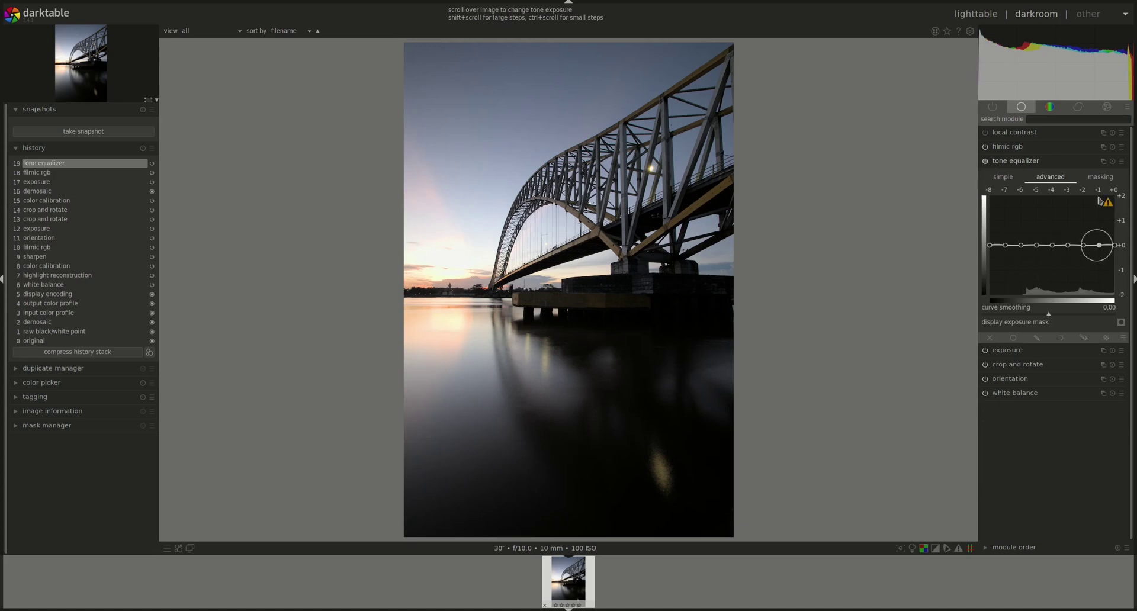
{"action": "left_click", "coordinate": [1100, 177]}
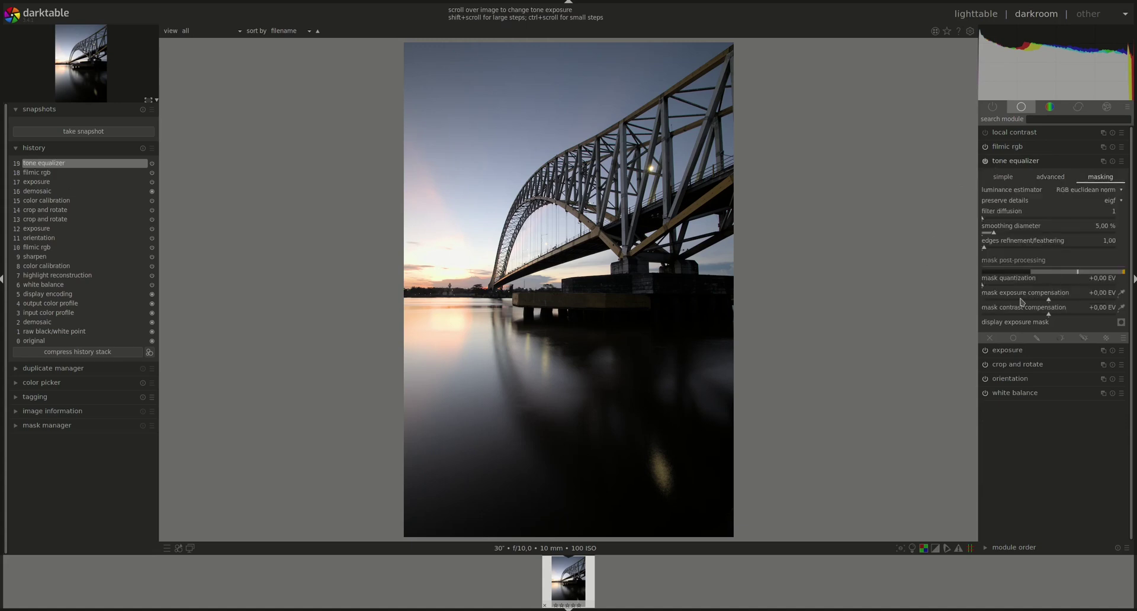
{"action": "scroll", "coordinate": [1020, 302], "scroll_direction": "down", "scroll_amount": 2}
{"action": "scroll", "coordinate": [1020, 302], "scroll_direction": "down", "scroll_amount": 1}
{"action": "scroll", "coordinate": [1015, 299], "scroll_direction": "down", "scroll_amount": 3}
{"action": "scroll", "coordinate": [1015, 299], "scroll_direction": "down", "scroll_amount": 3}
{"action": "scroll", "coordinate": [1065, 317], "scroll_direction": "up", "scroll_amount": 1}
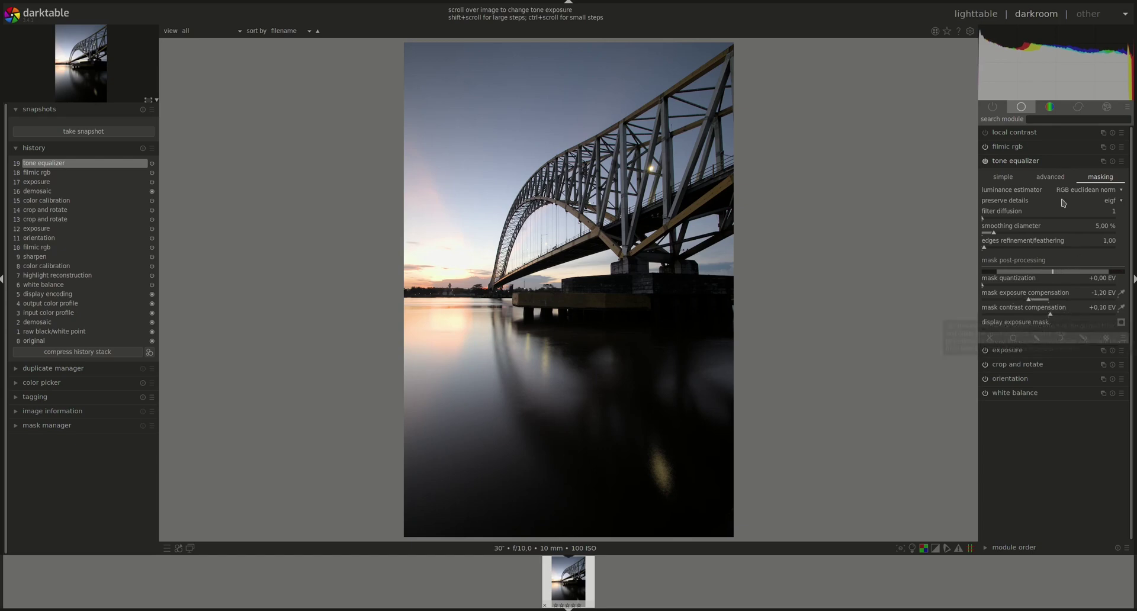
{"action": "left_click", "coordinate": [1052, 177]}
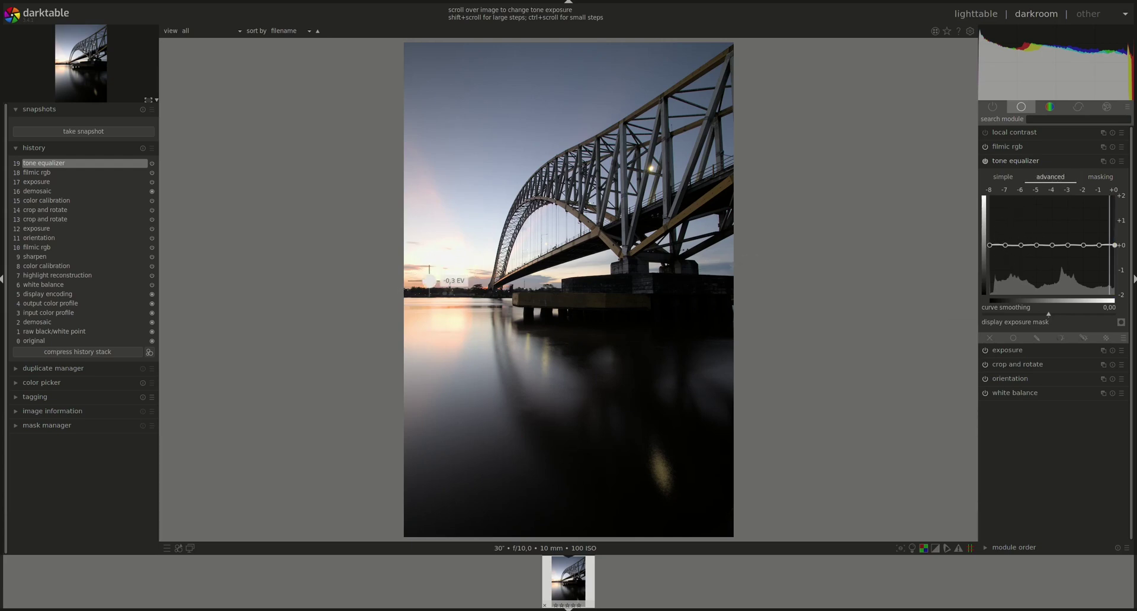
Step: Ease the highlights on the tone equalizer curve and compare with the module off
{"action": "scroll", "coordinate": [430, 280], "scroll_direction": "down", "scroll_amount": 2}
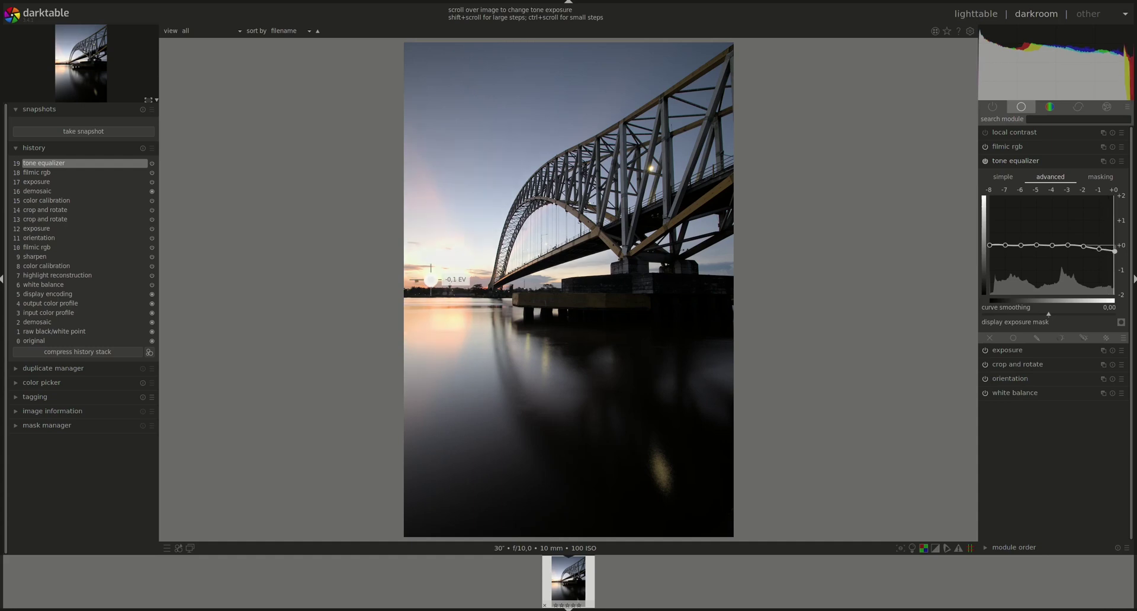
{"action": "scroll", "coordinate": [430, 280], "scroll_direction": "down", "scroll_amount": 2}
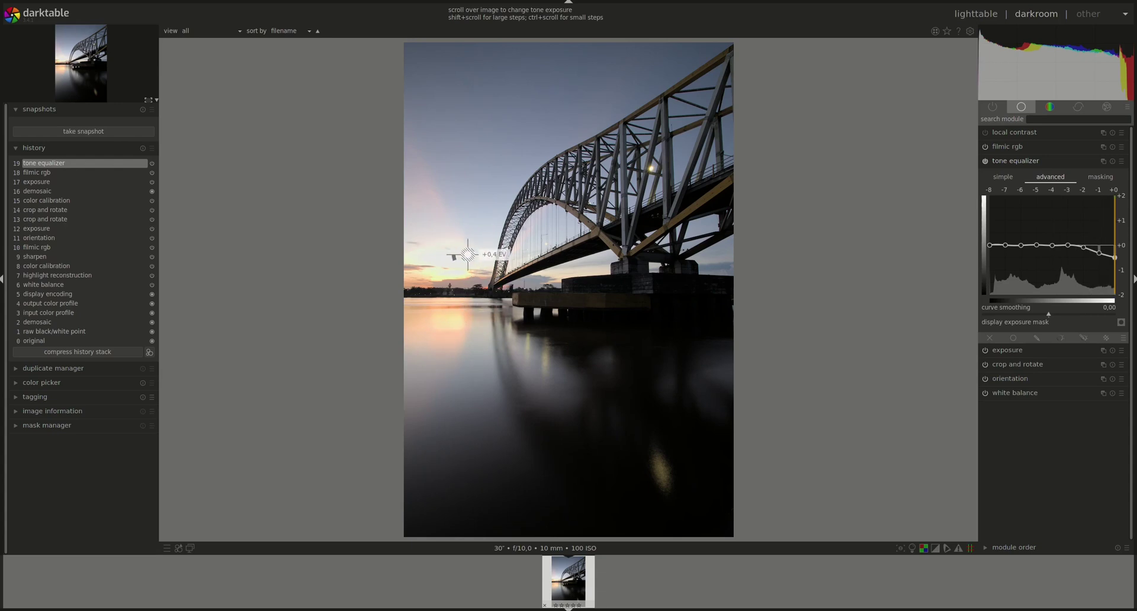
{"action": "left_click", "coordinate": [985, 161]}
{"action": "left_click", "coordinate": [987, 162]}
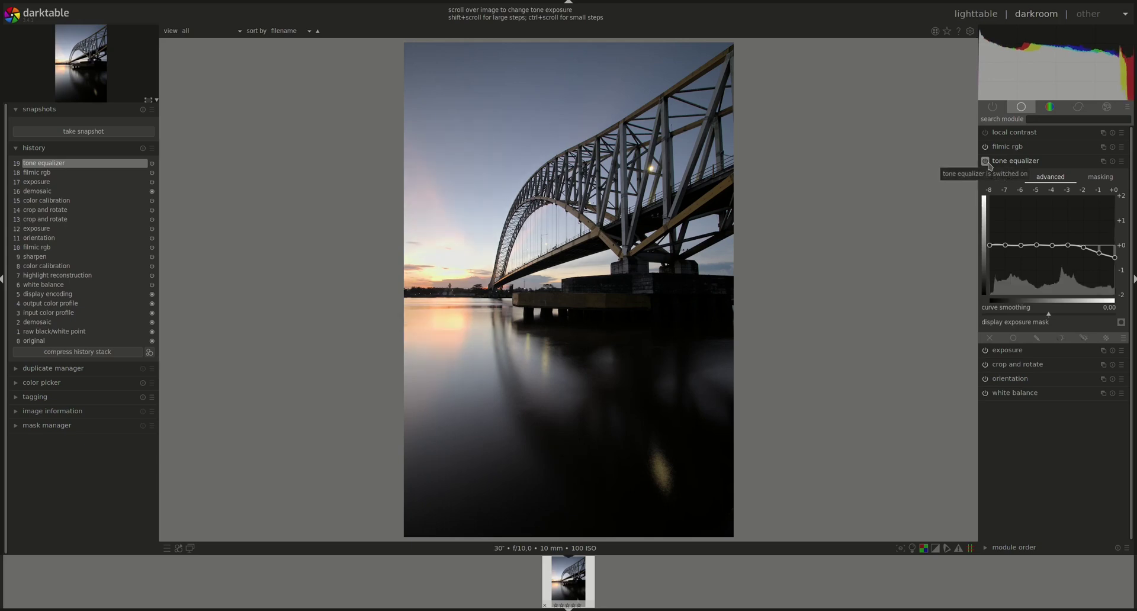
{"action": "left_click", "coordinate": [986, 163]}
{"action": "left_click", "coordinate": [987, 162]}
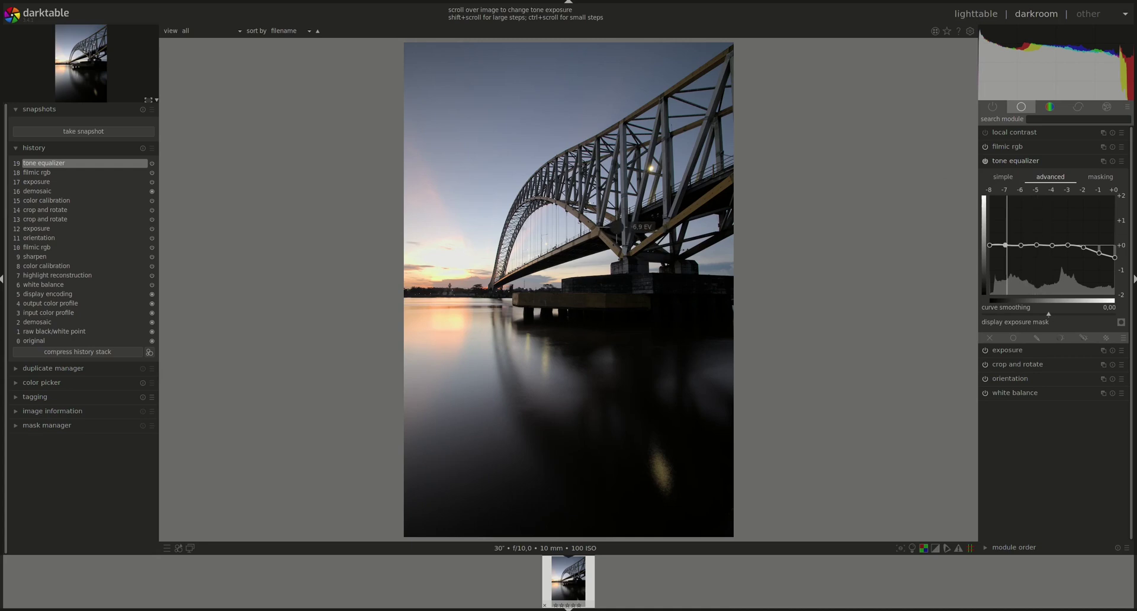
Step: Lift the -5 EV node to about +0.5 and compare before and after
{"action": "scroll", "coordinate": [618, 223], "scroll_direction": "up", "scroll_amount": 2}
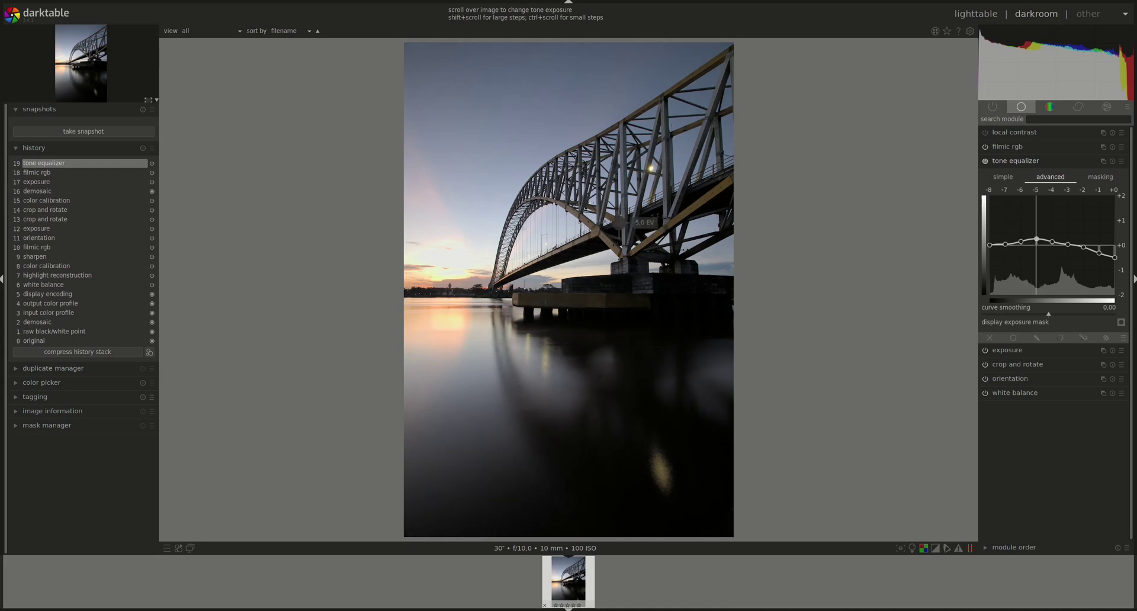
{"action": "scroll", "coordinate": [618, 223], "scroll_direction": "up", "scroll_amount": 2}
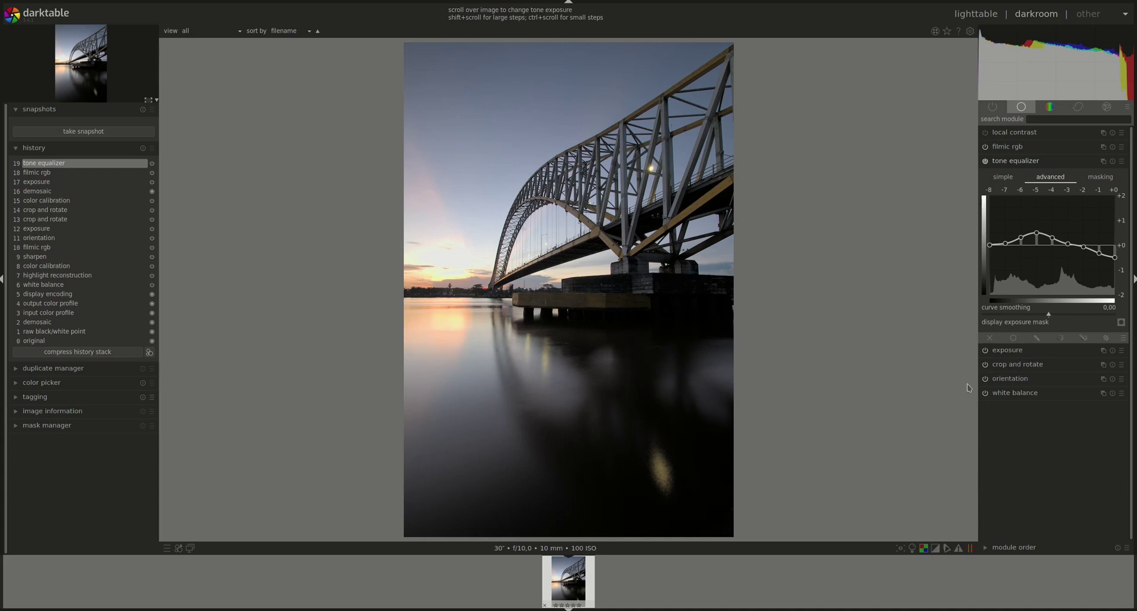
{"action": "left_click", "coordinate": [985, 161]}
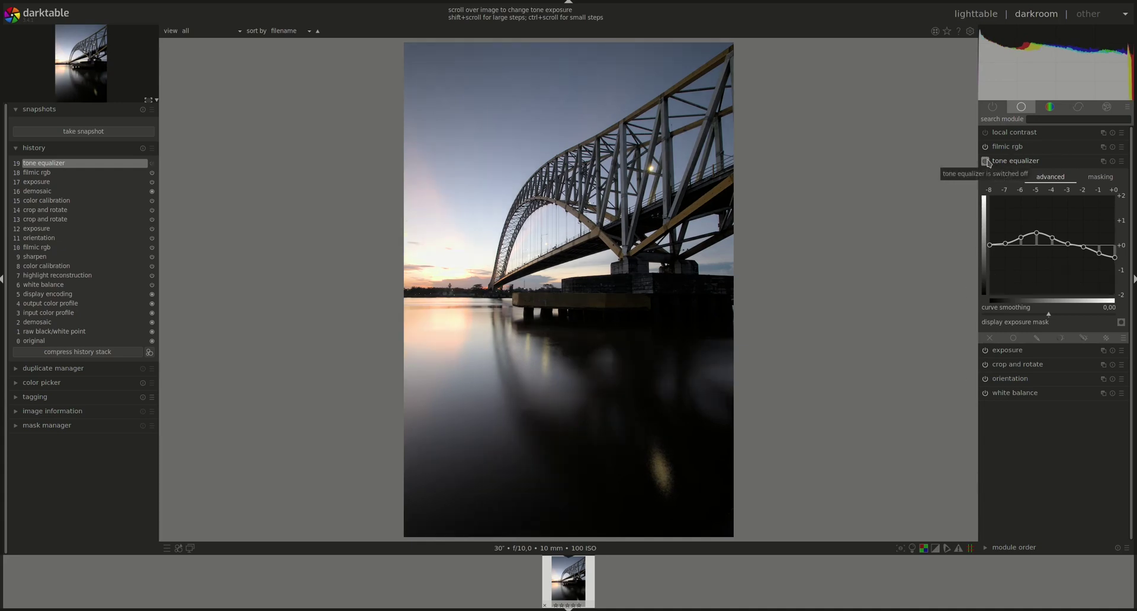
{"action": "left_click", "coordinate": [985, 161]}
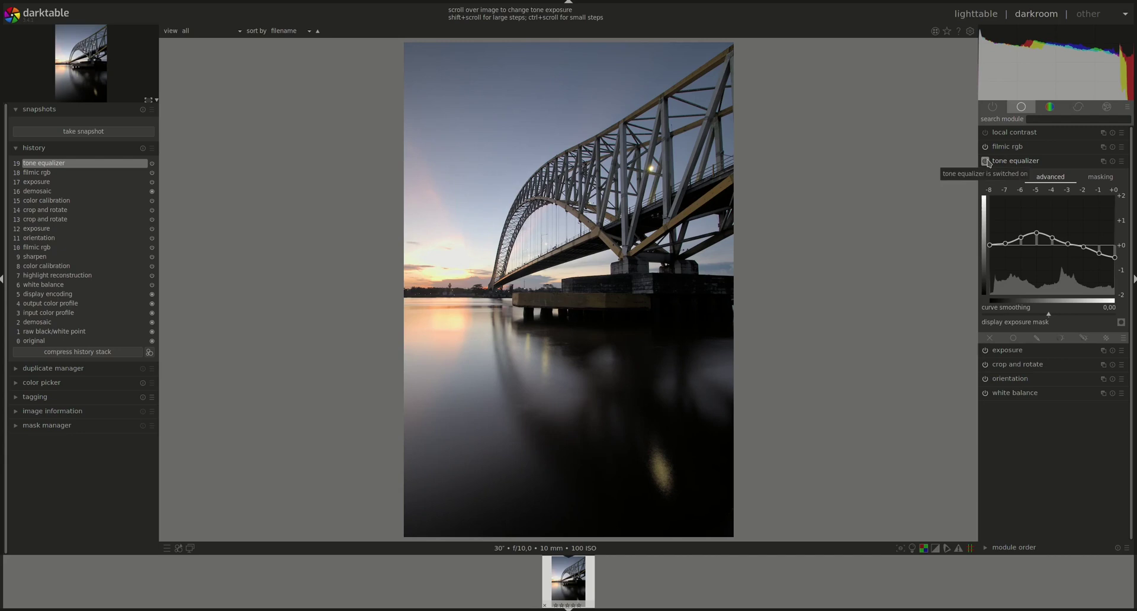
{"action": "left_click", "coordinate": [987, 162]}
{"action": "left_click", "coordinate": [987, 161]}
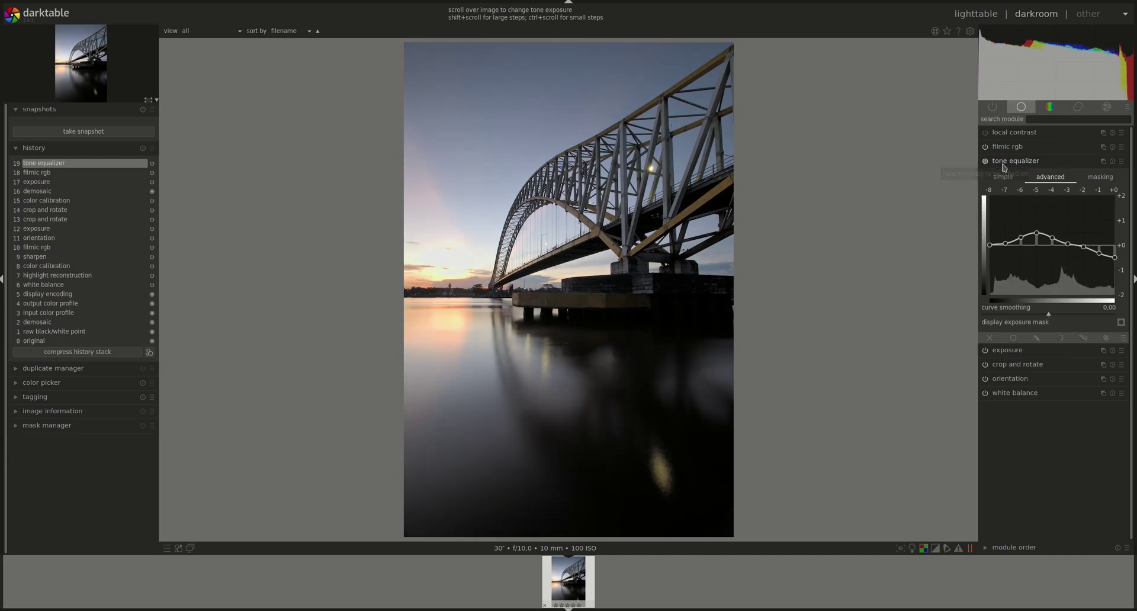
{"action": "left_click", "coordinate": [1016, 161]}
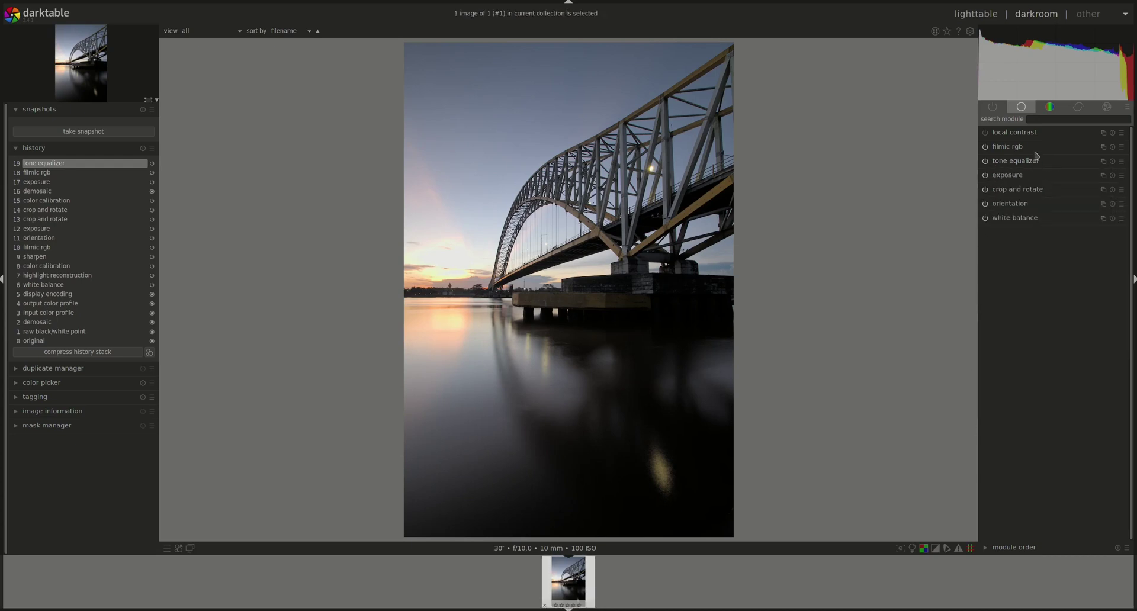
Step: Switch on local contrast and lower its highlights to 34%, comparing before and after
{"action": "left_click", "coordinate": [1027, 134]}
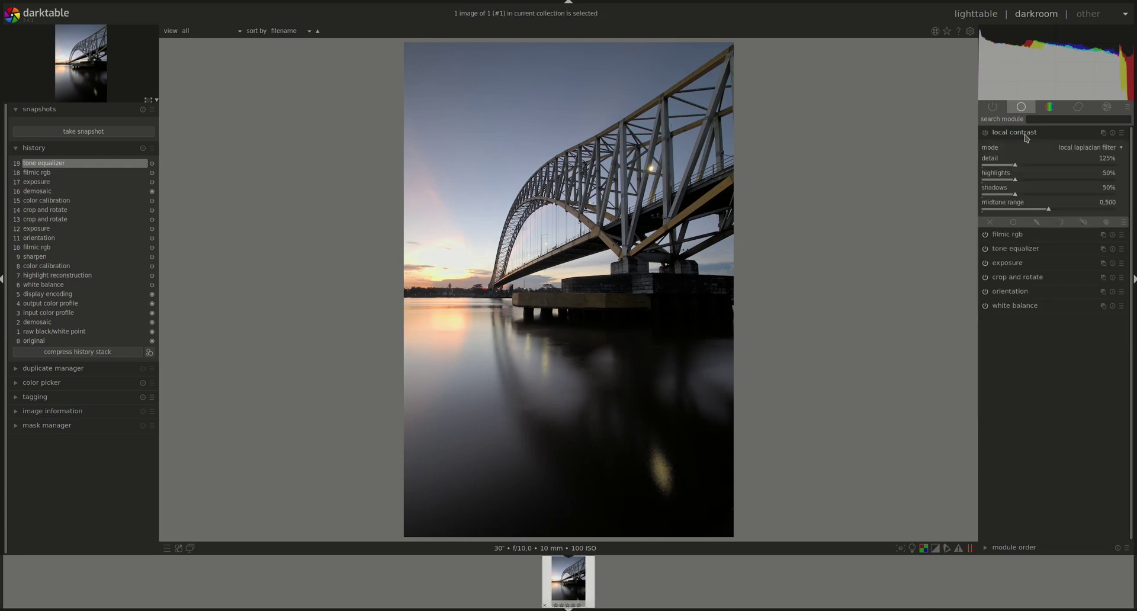
{"action": "left_click", "coordinate": [985, 133]}
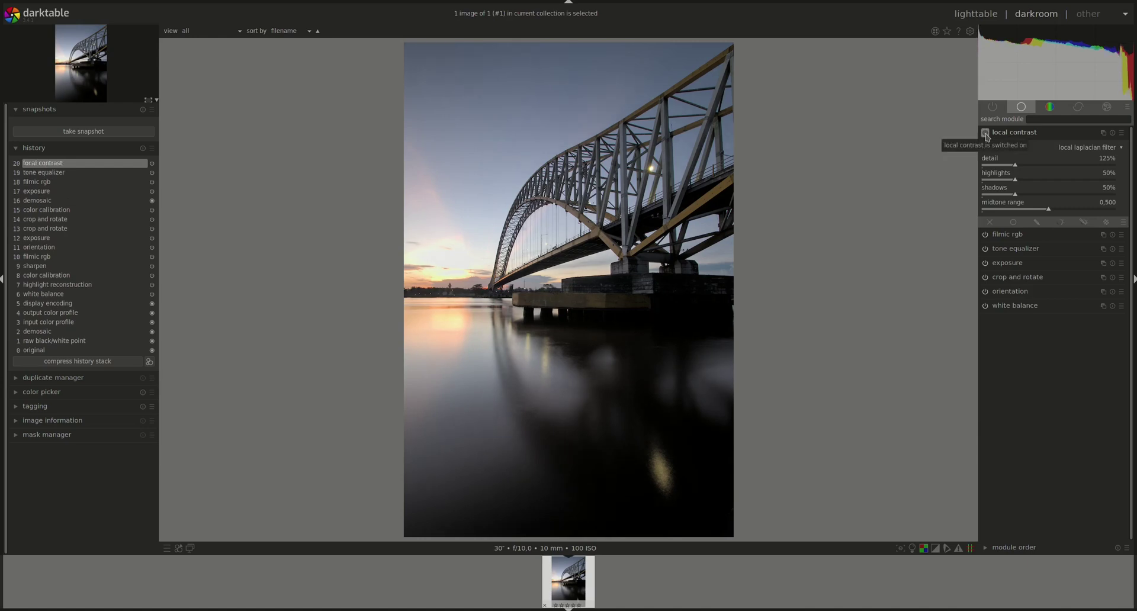
{"action": "left_click", "coordinate": [985, 133]}
{"action": "left_click", "coordinate": [985, 132]}
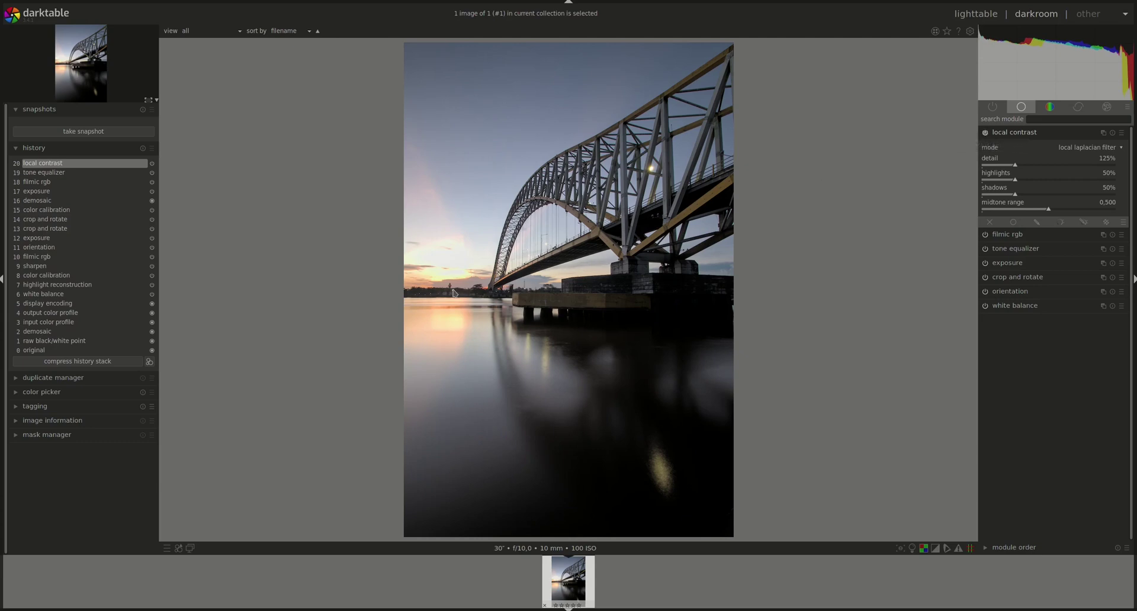
{"action": "left_click", "coordinate": [986, 133]}
{"action": "left_click", "coordinate": [986, 134]}
{"action": "left_click_drag", "start_coordinate": [1002, 179], "coordinate": [997, 182]}
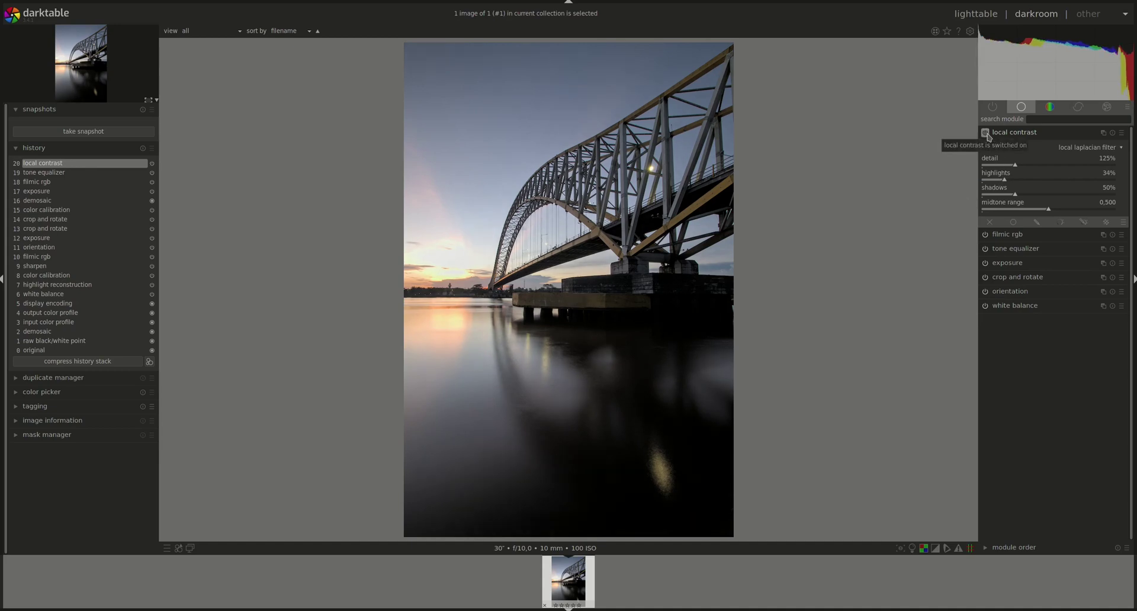
{"action": "left_click", "coordinate": [988, 136]}
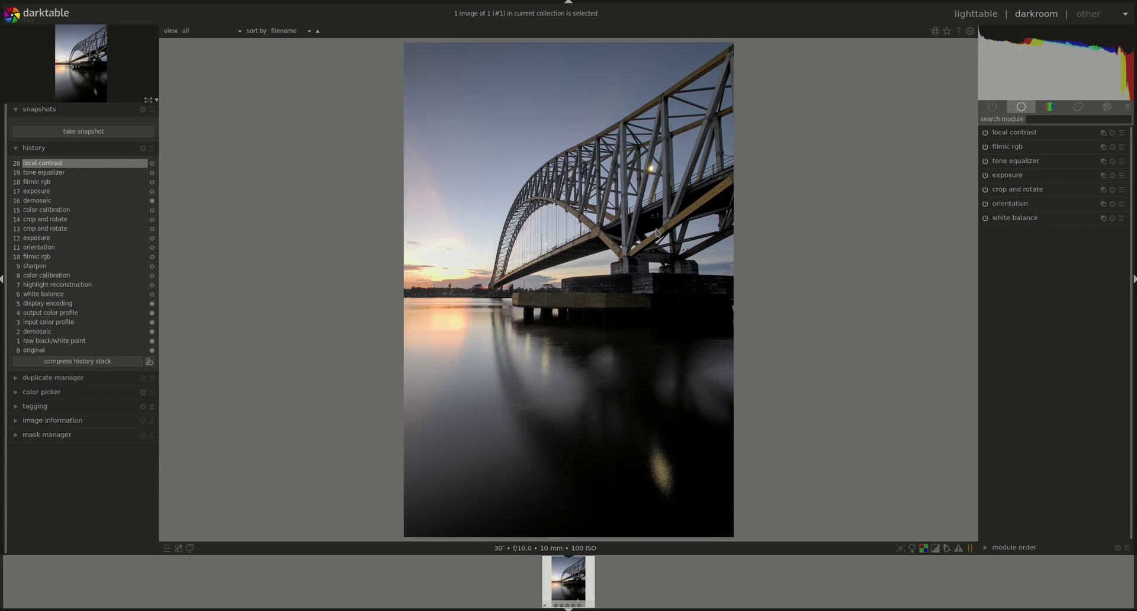
Step: Add a new color calibration instance from the colour module group
{"action": "left_click", "coordinate": [1049, 106]}
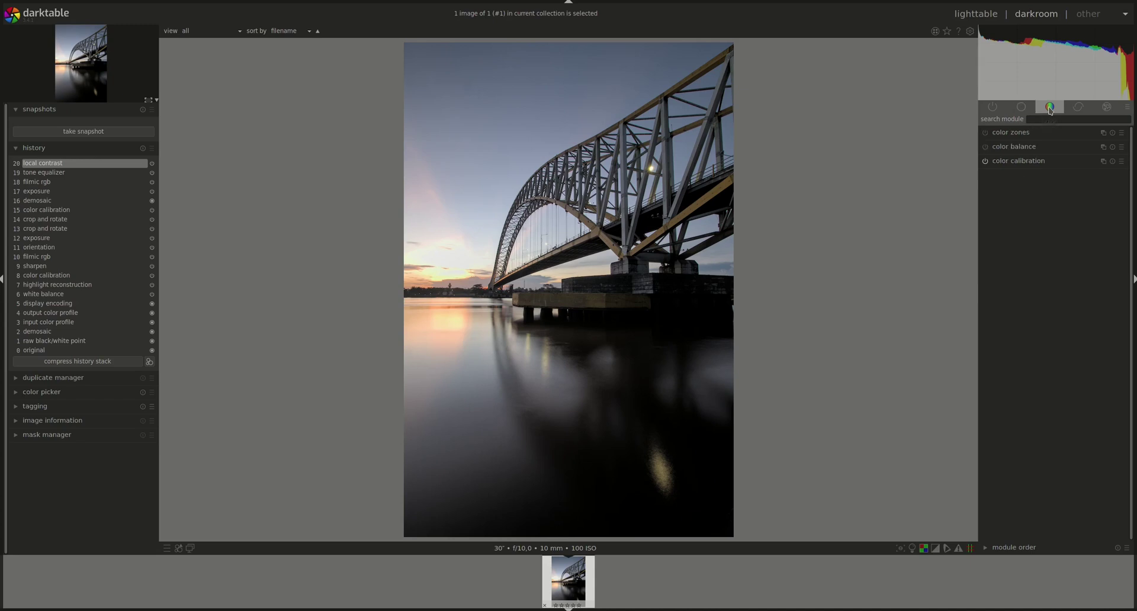
{"action": "left_click", "coordinate": [1102, 161]}
{"action": "left_click", "coordinate": [1065, 170]}
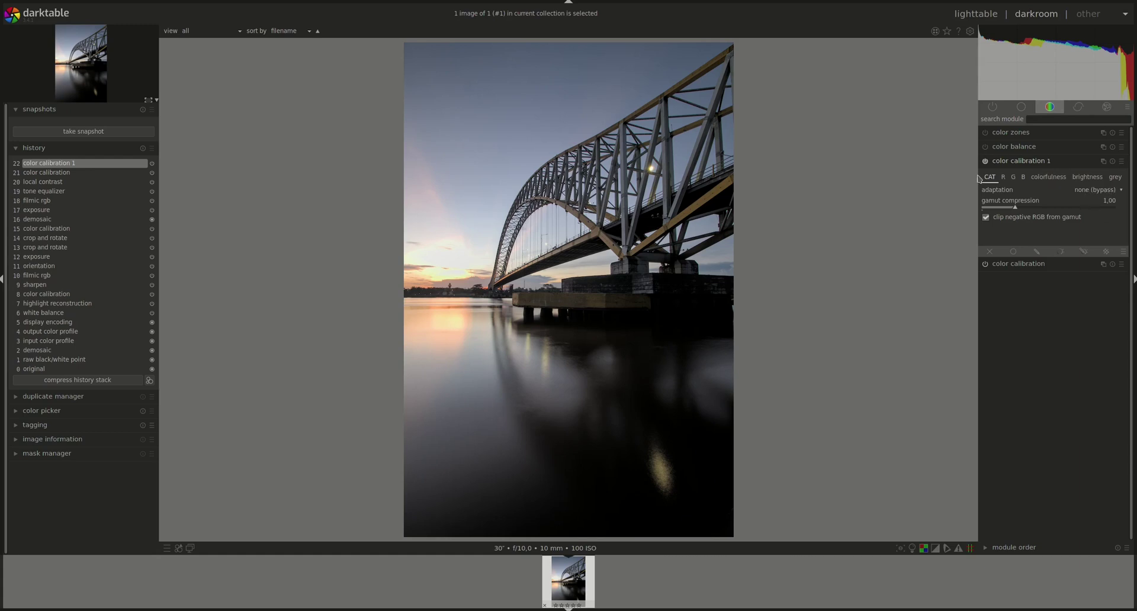
Step: Set colorfulness input red to 0.400 and input green to 0.300
{"action": "left_click", "coordinate": [1066, 183]}
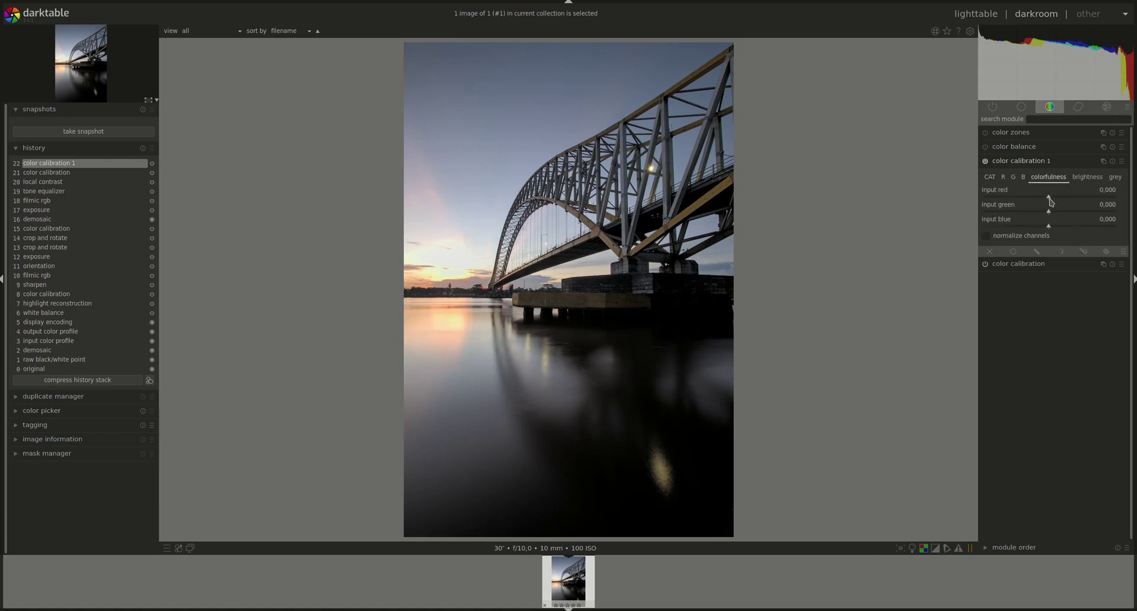
{"action": "left_click_drag", "start_coordinate": [1050, 202], "coordinate": [1093, 199]}
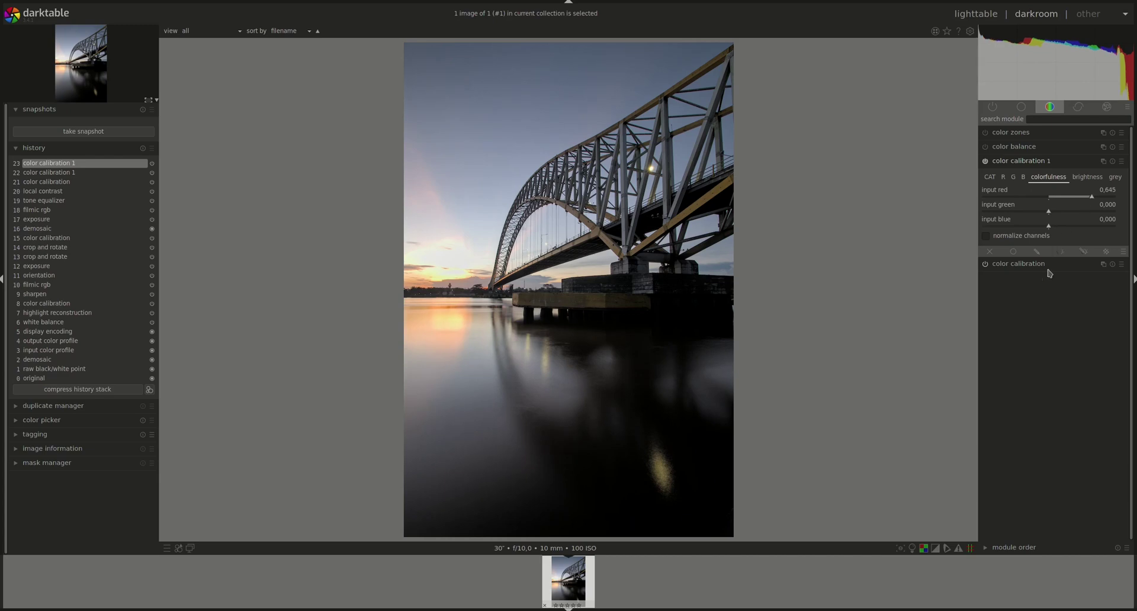
{"action": "left_click_drag", "start_coordinate": [1094, 201], "coordinate": [1072, 203]}
{"action": "right_click", "coordinate": [1108, 196]}
{"action": "type", "text": "0.4"}
{"action": "key", "text": "Return"}
{"action": "right_click", "coordinate": [1108, 206]}
{"action": "type", "text": "0.3"}
{"action": "key", "text": "Return"}
Step: Nudge brightness, lowering red to -0.085 and raising green to 0.105
{"action": "left_click", "coordinate": [1087, 177]}
{"action": "scroll", "coordinate": [1031, 201], "scroll_direction": "down", "scroll_amount": 1}
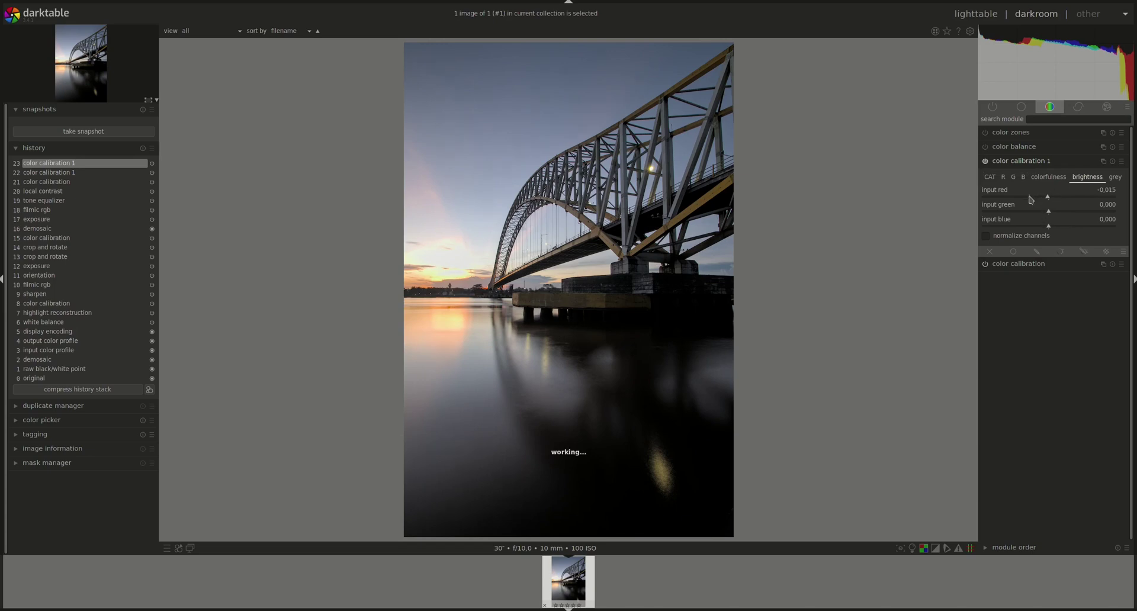
{"action": "scroll", "coordinate": [1031, 200], "scroll_direction": "down", "scroll_amount": 4}
{"action": "scroll", "coordinate": [1026, 197], "scroll_direction": "down", "scroll_amount": 8}
{"action": "scroll", "coordinate": [1075, 211], "scroll_direction": "up", "scroll_amount": 9}
{"action": "scroll", "coordinate": [1078, 215], "scroll_direction": "up", "scroll_amount": 5}
{"action": "scroll", "coordinate": [1077, 215], "scroll_direction": "up", "scroll_amount": 3}
{"action": "left_click", "coordinate": [1022, 162]}
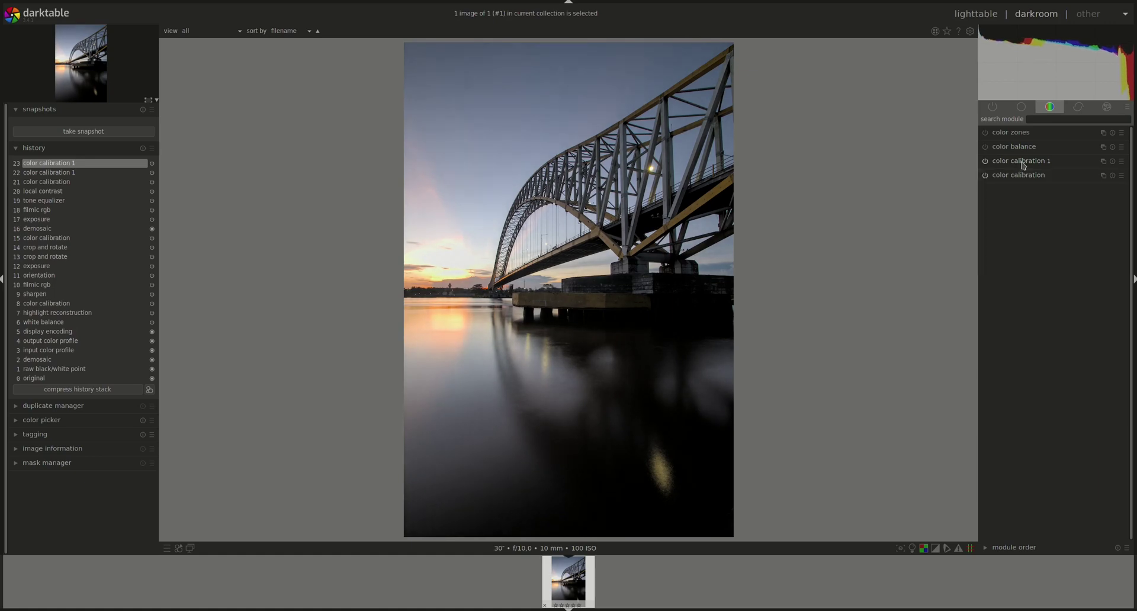
{"action": "left_click", "coordinate": [986, 162]}
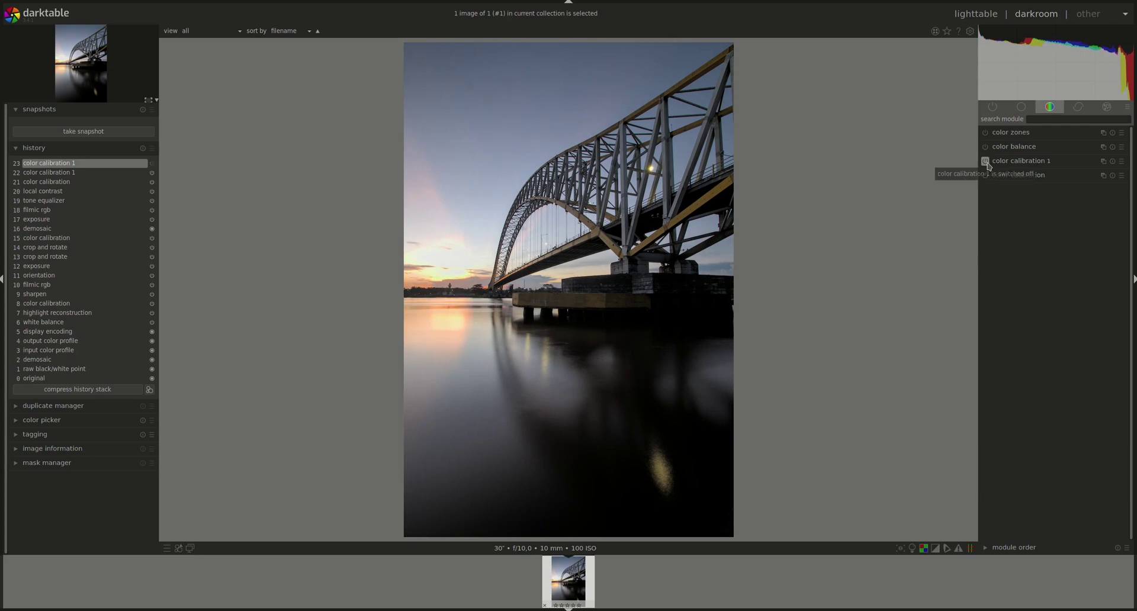
{"action": "left_click", "coordinate": [986, 162]}
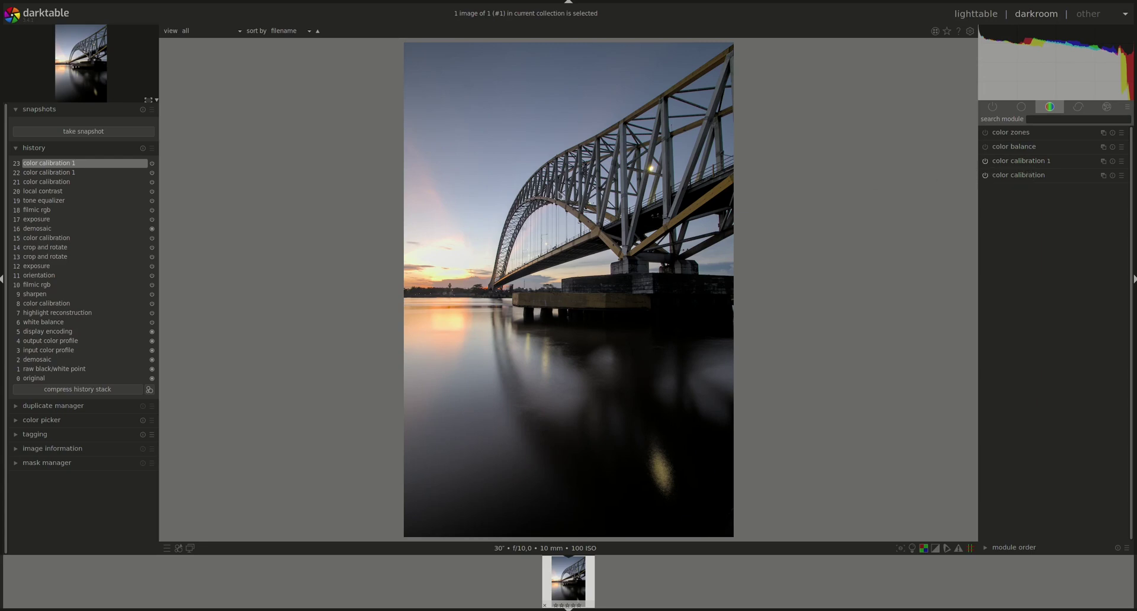
{"action": "left_click", "coordinate": [985, 161]}
{"action": "left_click", "coordinate": [985, 161]}
Step: Create a new tone equalizer instance from the base module group
{"action": "left_click", "coordinate": [1021, 107]}
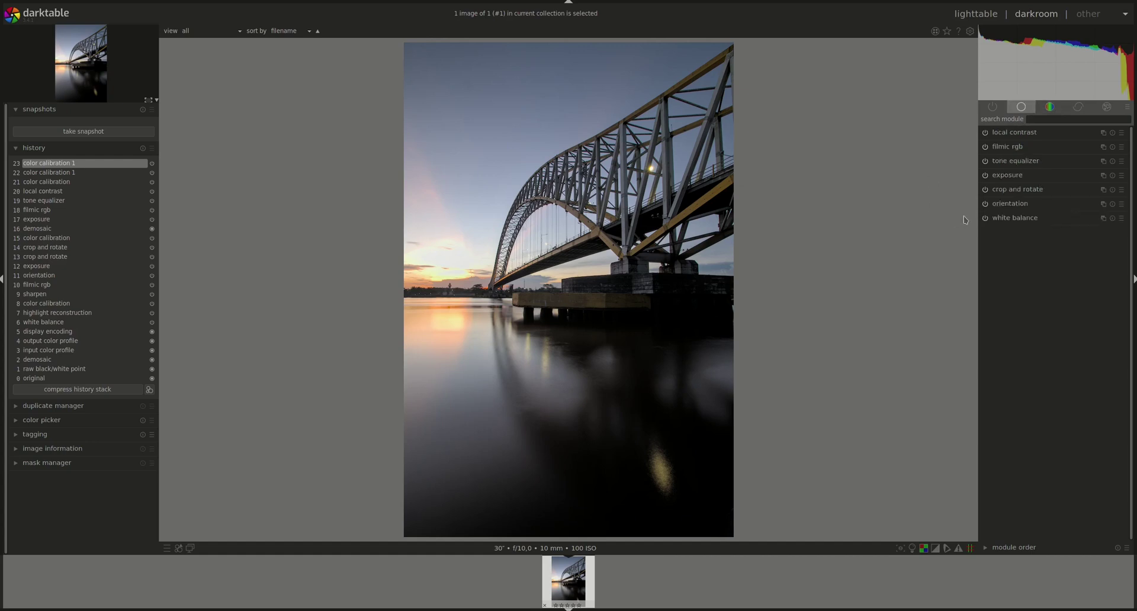
{"action": "left_click", "coordinate": [1103, 161]}
{"action": "left_click", "coordinate": [1065, 170]}
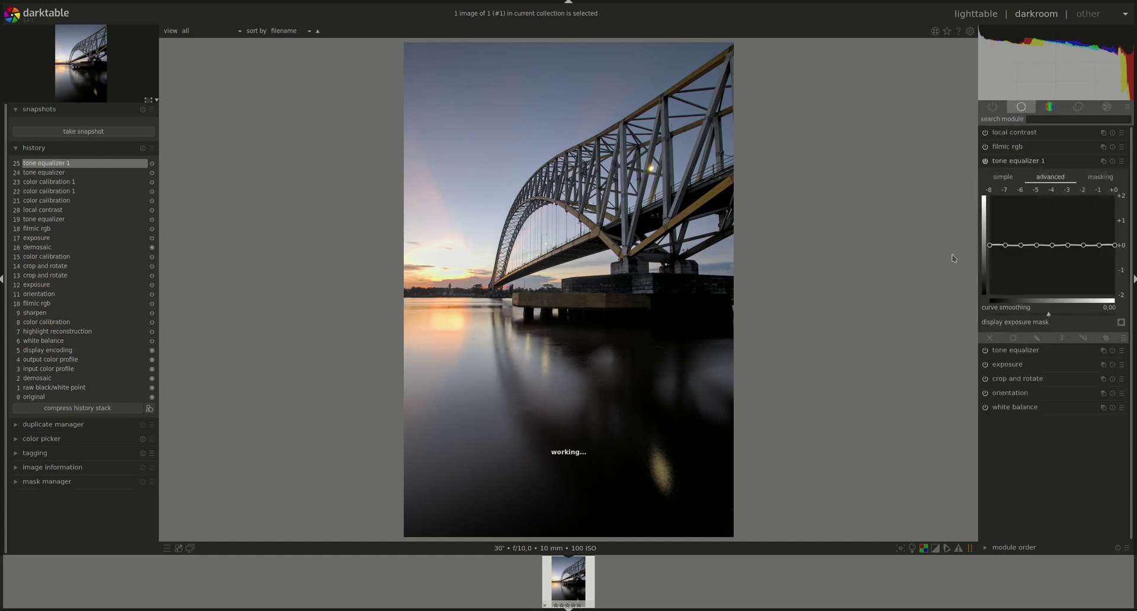
Step: Set mask exposure compensation to -0.60 EV and mask contrast compensation to +0.30 EV
{"action": "left_click", "coordinate": [1100, 177]}
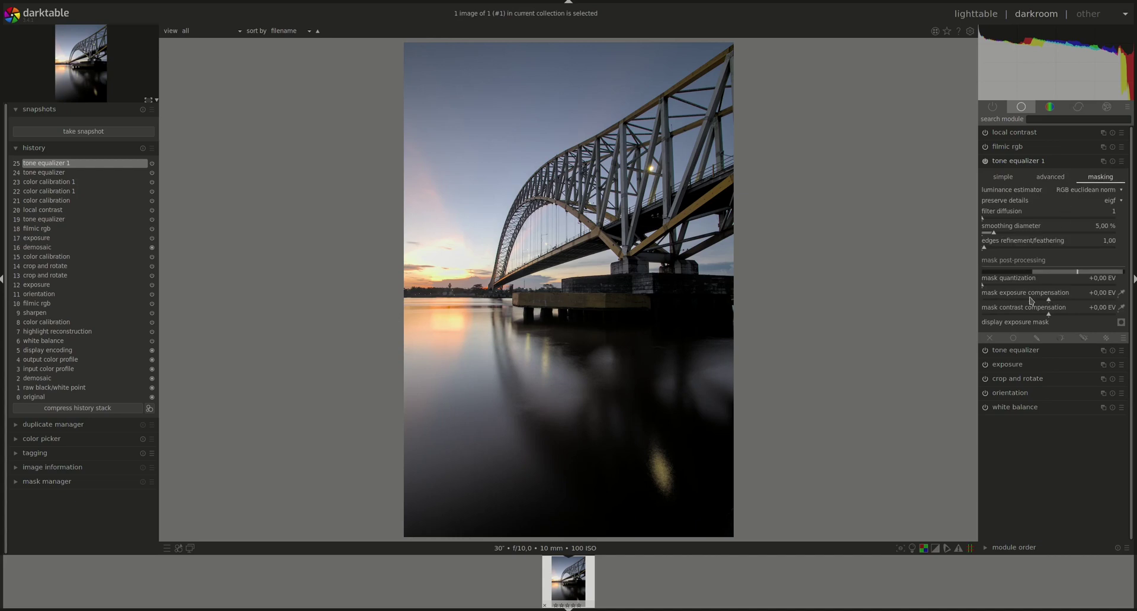
{"action": "scroll", "coordinate": [1029, 302], "scroll_direction": "down", "scroll_amount": 7}
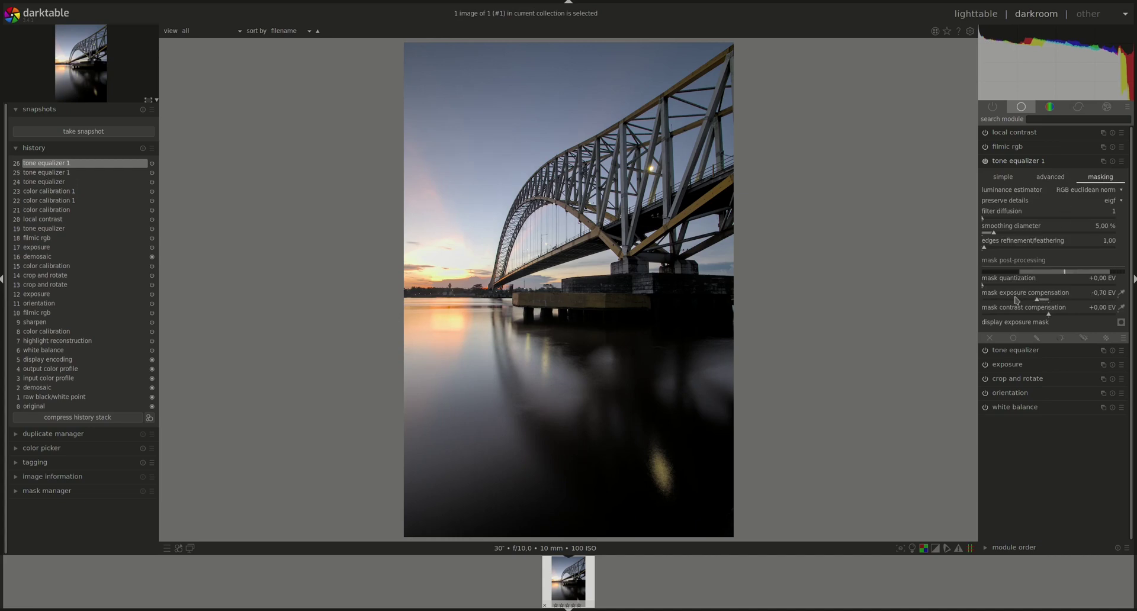
{"action": "scroll", "coordinate": [1016, 300], "scroll_direction": "down", "scroll_amount": 3}
{"action": "scroll", "coordinate": [1082, 316], "scroll_direction": "up", "scroll_amount": 3}
{"action": "scroll", "coordinate": [1075, 301], "scroll_direction": "up", "scroll_amount": 1}
{"action": "scroll", "coordinate": [1078, 304], "scroll_direction": "up", "scroll_amount": 1}
{"action": "scroll", "coordinate": [1077, 303], "scroll_direction": "up", "scroll_amount": 1}
{"action": "scroll", "coordinate": [1081, 302], "scroll_direction": "up", "scroll_amount": 1}
{"action": "left_click", "coordinate": [1064, 180]}
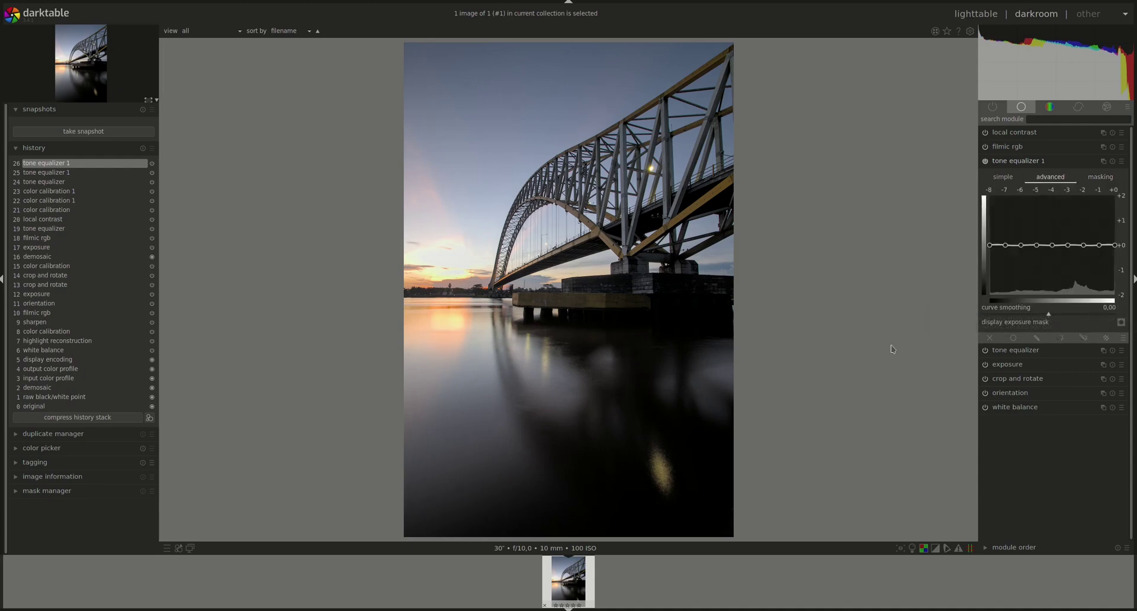
Step: Enable drawn-mask blending for tone equalizer 1 and draw a first path around the pier and bridge
{"action": "left_click", "coordinate": [1037, 339]}
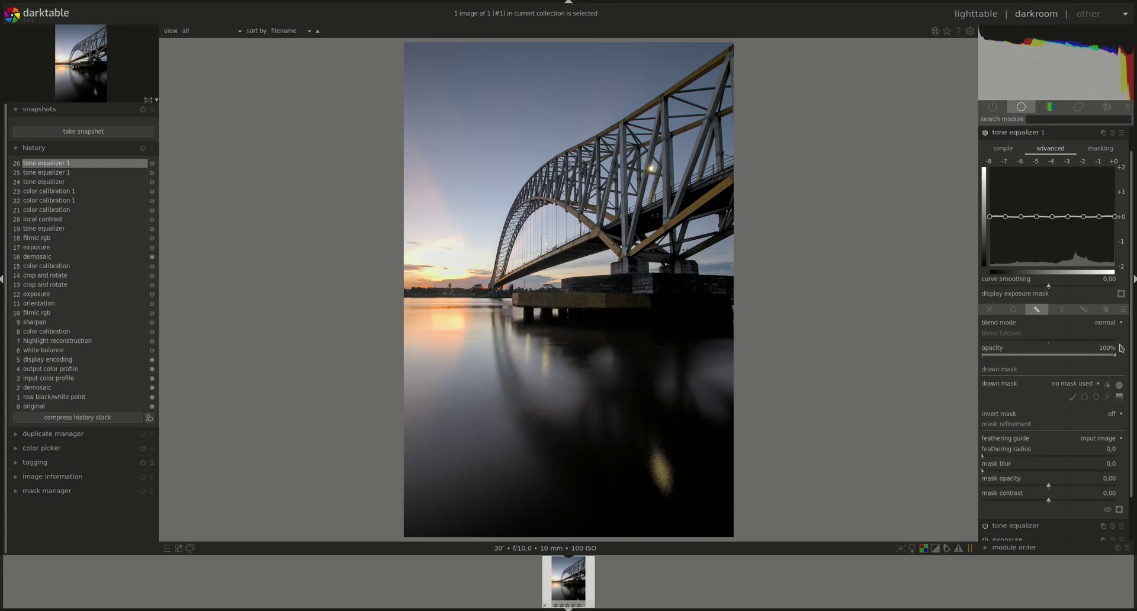
{"action": "left_click", "coordinate": [1107, 396]}
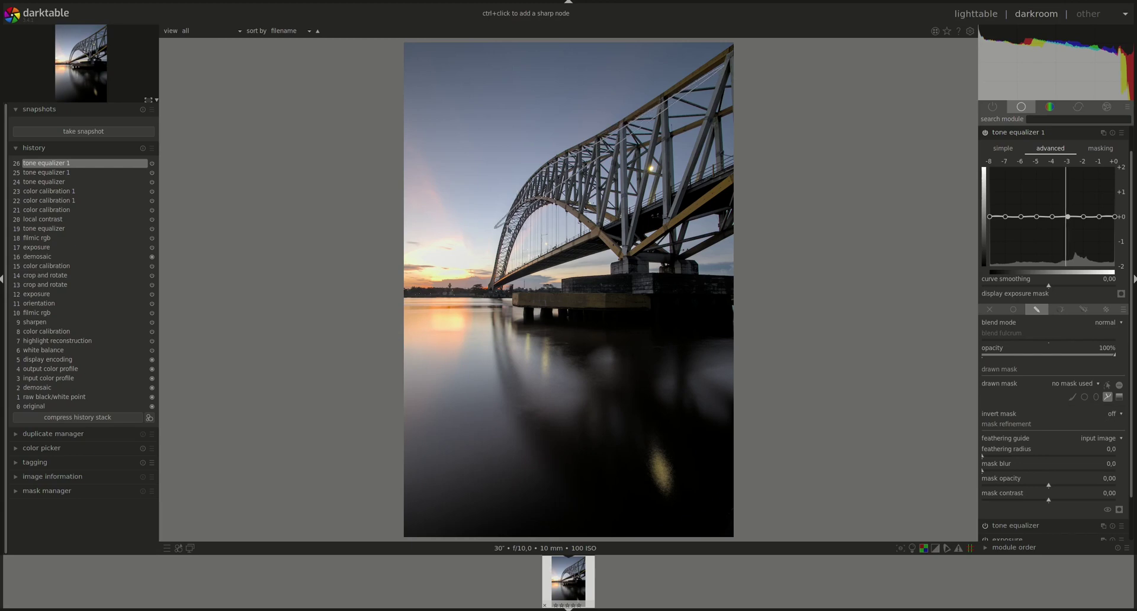
{"action": "left_click", "coordinate": [501, 289]}
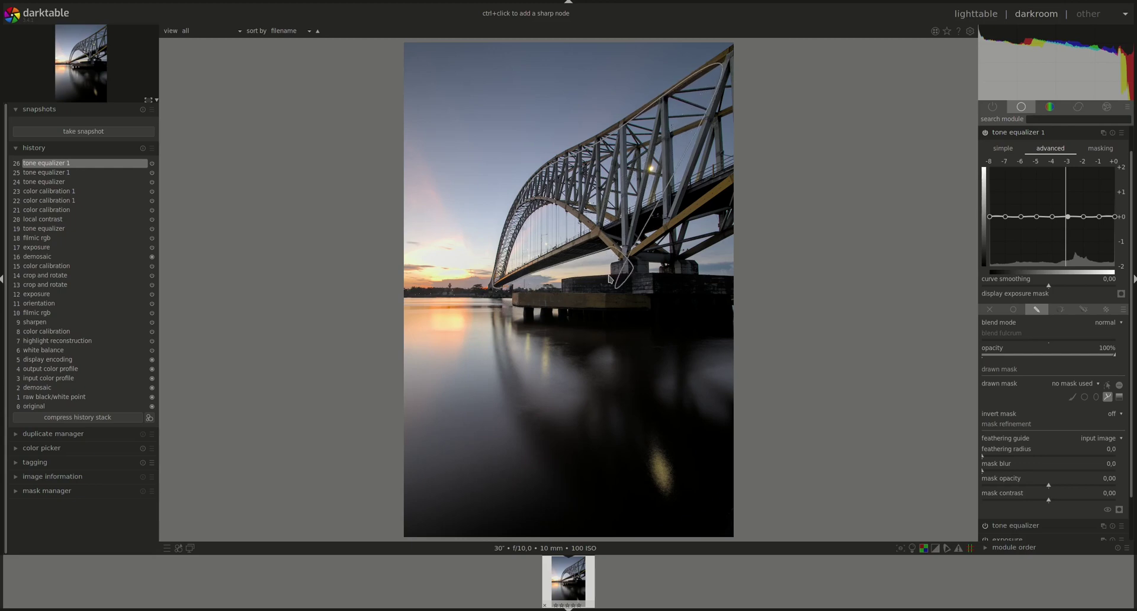
{"action": "left_click", "coordinate": [516, 300]}
{"action": "left_click", "coordinate": [644, 300]}
{"action": "left_click", "coordinate": [636, 255]}
{"action": "right_click", "coordinate": [787, 174]}
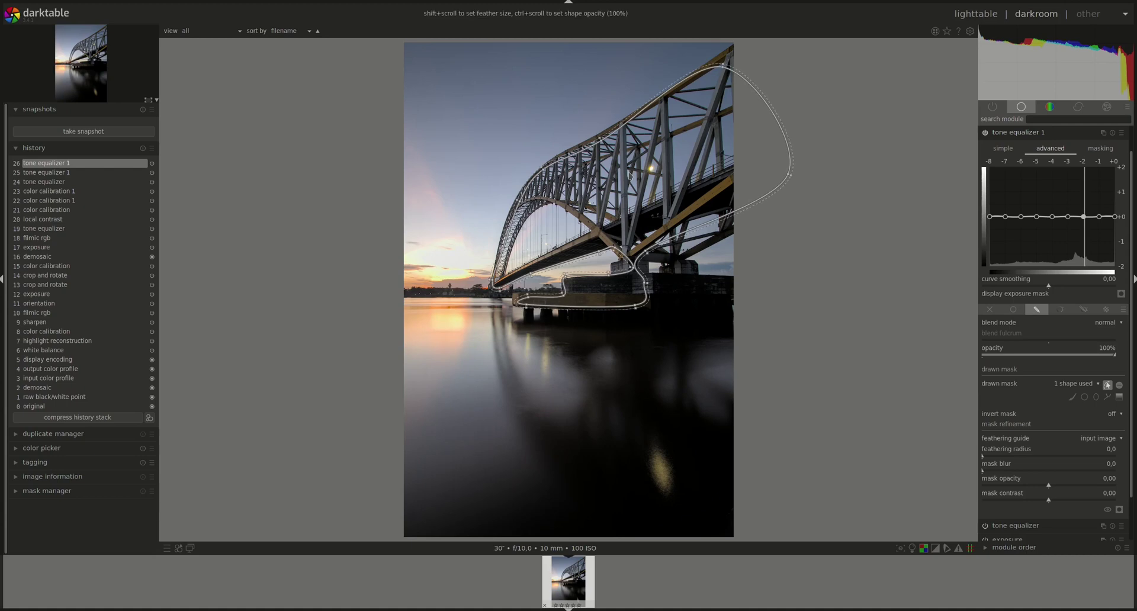
{"action": "scroll", "coordinate": [632, 176], "scroll_direction": "down", "scroll_amount": 5}
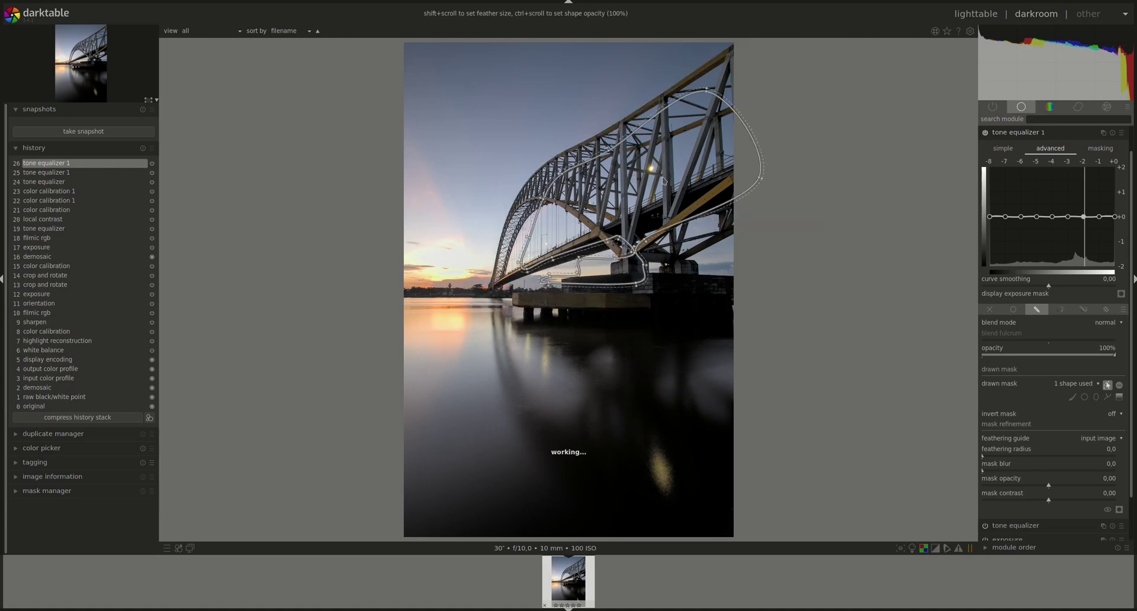
{"action": "scroll", "coordinate": [650, 180], "scroll_direction": "down", "scroll_amount": 3}
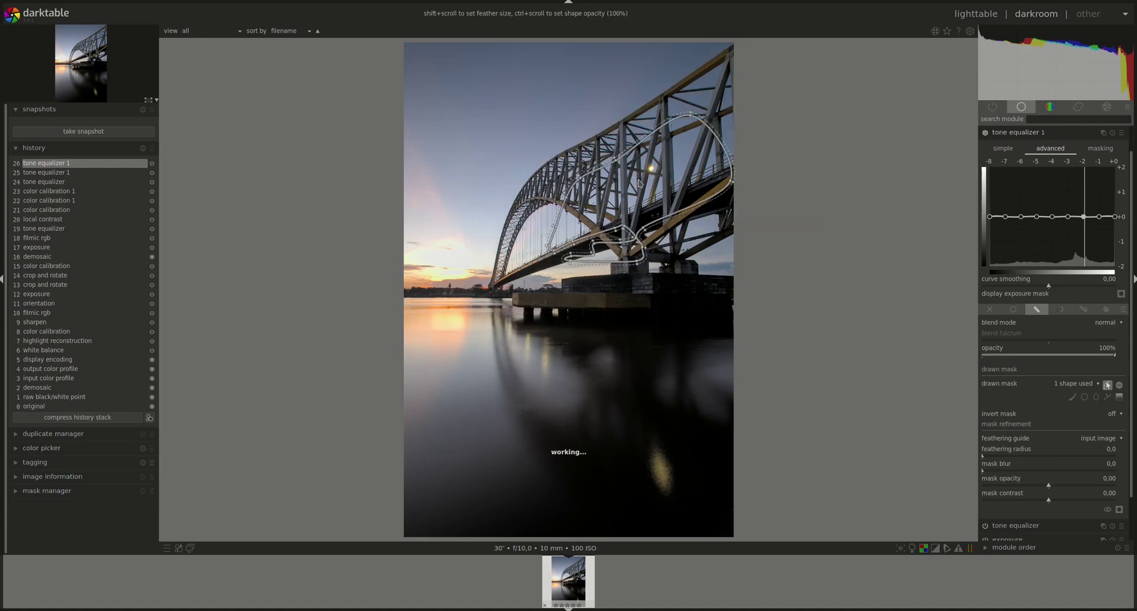
{"action": "scroll", "coordinate": [640, 184], "scroll_direction": "up", "scroll_amount": 2}
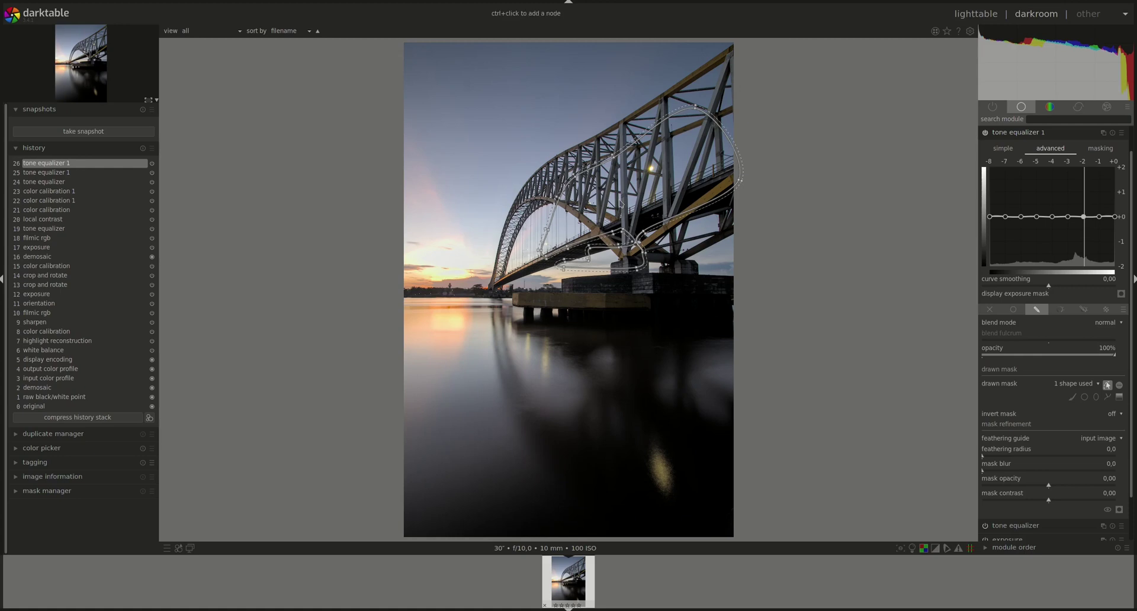
Step: Delete that path and draw a new closed path around the upper bridge arch
{"action": "right_click", "coordinate": [642, 249]}
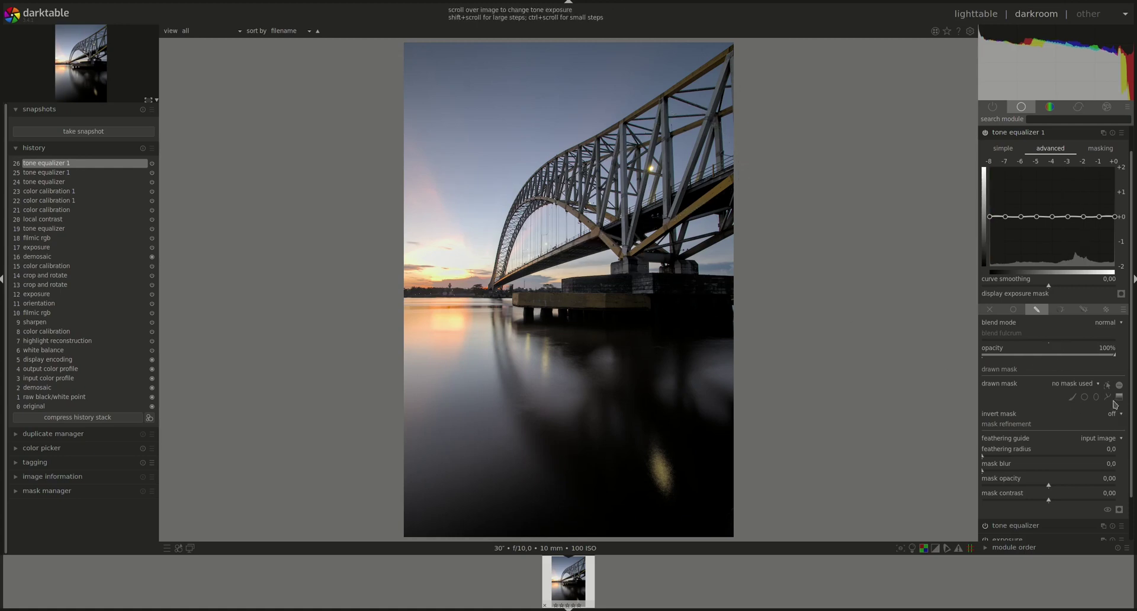
{"action": "left_click", "coordinate": [1107, 396]}
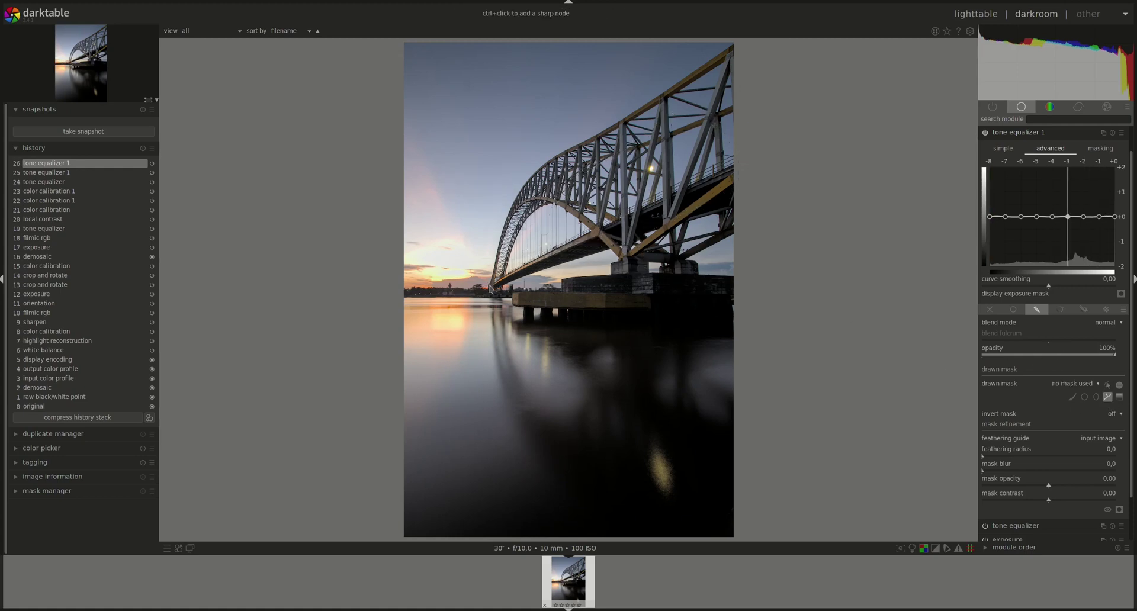
{"action": "left_click", "coordinate": [619, 262]}
{"action": "left_click", "coordinate": [488, 292]}
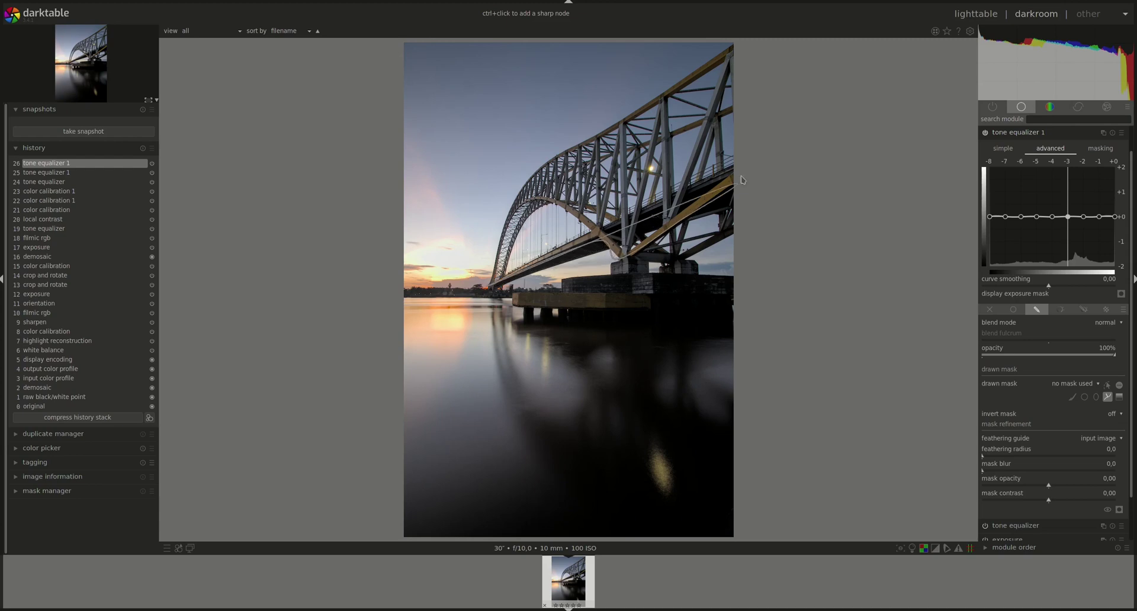
{"action": "left_click", "coordinate": [738, 48]}
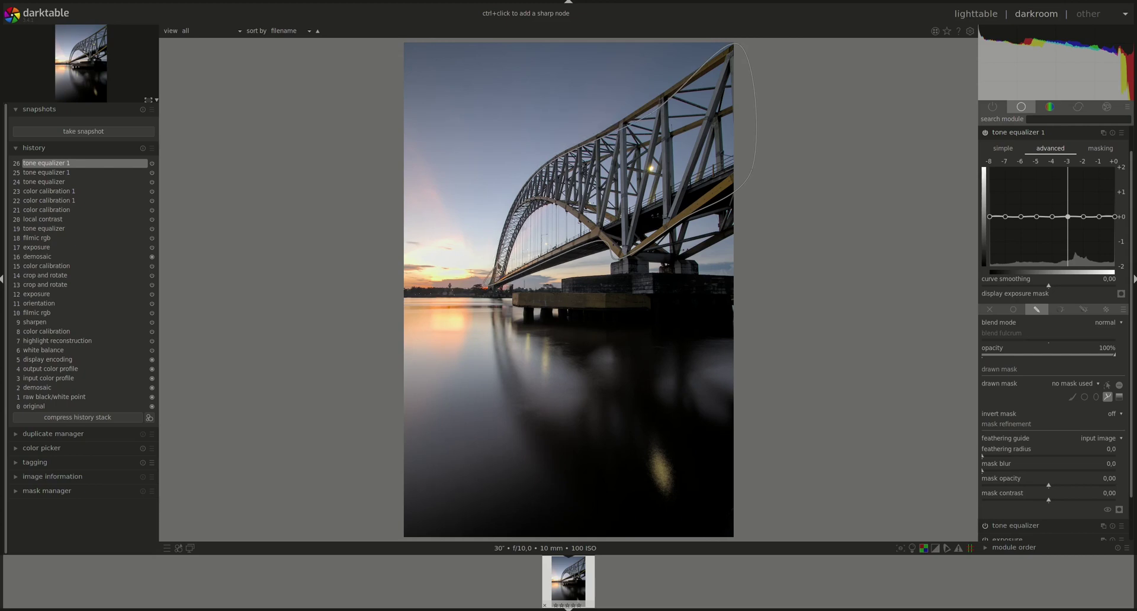
{"action": "right_click", "coordinate": [491, 287]}
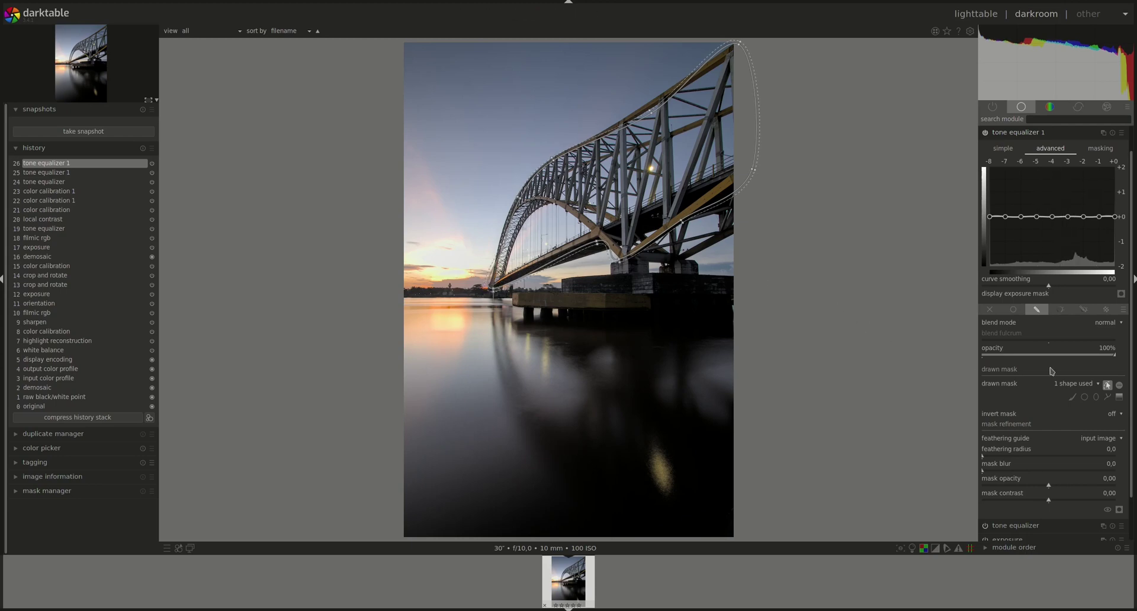
Step: Draw a second closed path along the pier base
{"action": "left_click", "coordinate": [1107, 397]}
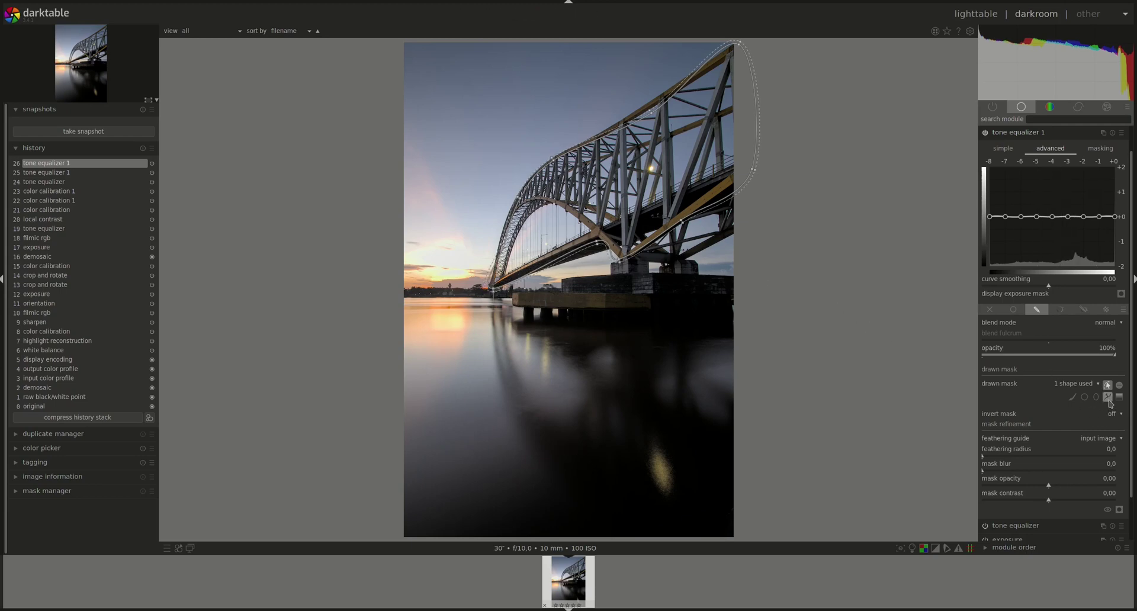
{"action": "left_click", "coordinate": [512, 303]}
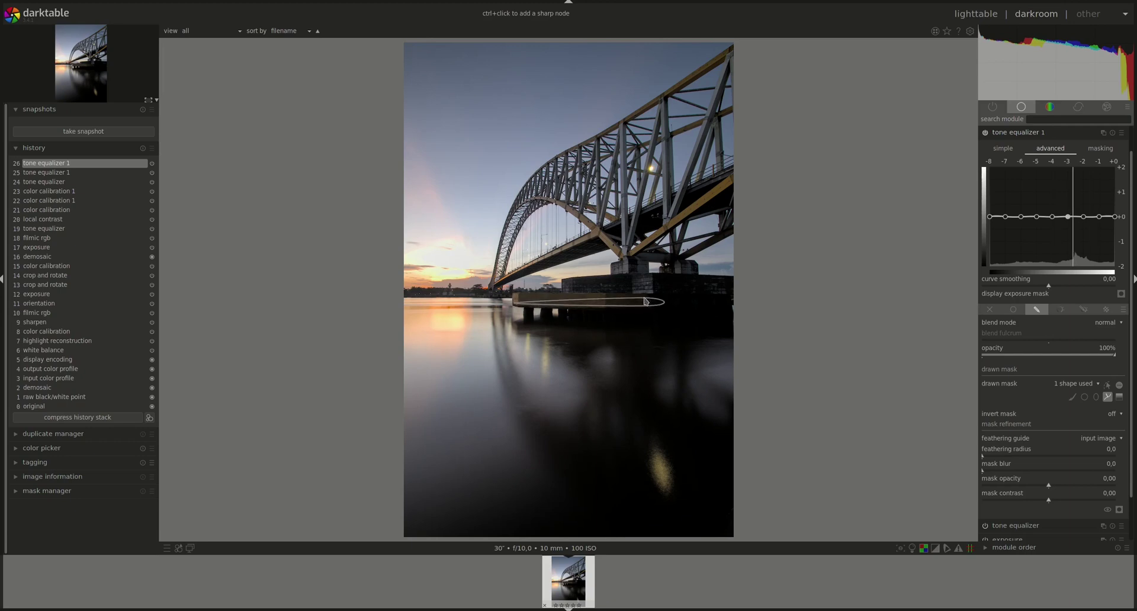
{"action": "left_click", "coordinate": [645, 301]}
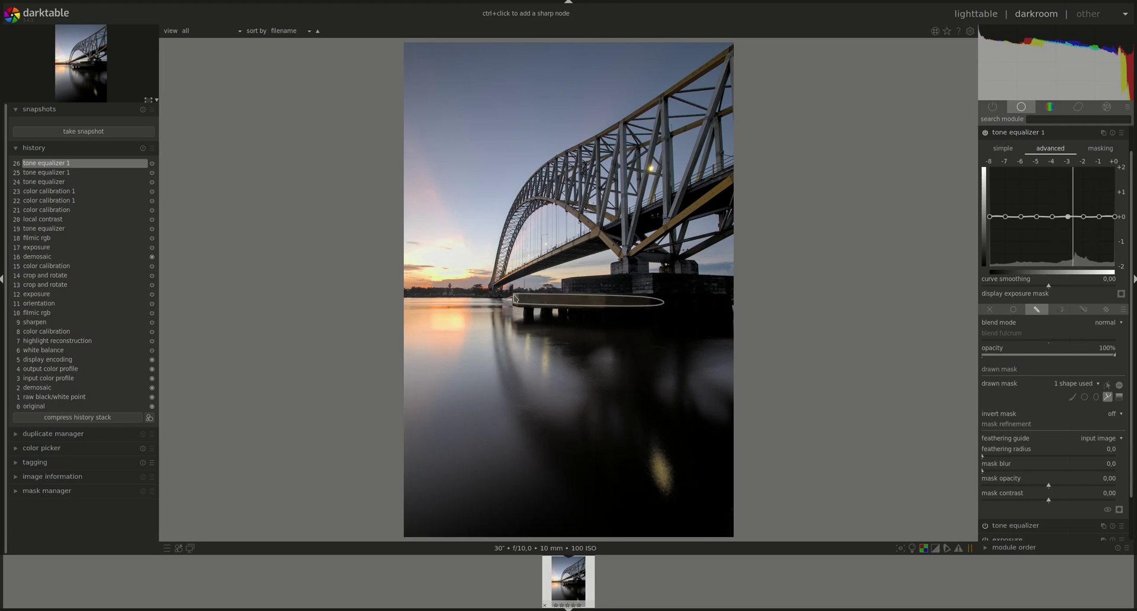
{"action": "left_click", "coordinate": [513, 300]}
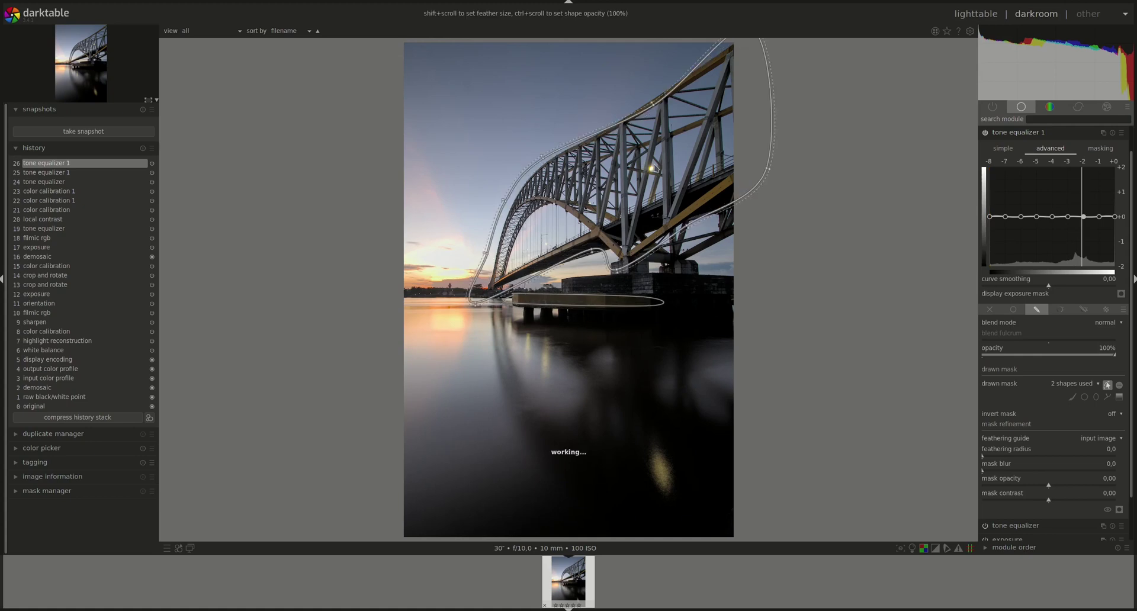
Step: Resize the pier-base path and stretch its ends further left and right
{"action": "scroll", "coordinate": [654, 167], "scroll_direction": "down", "scroll_amount": 8}
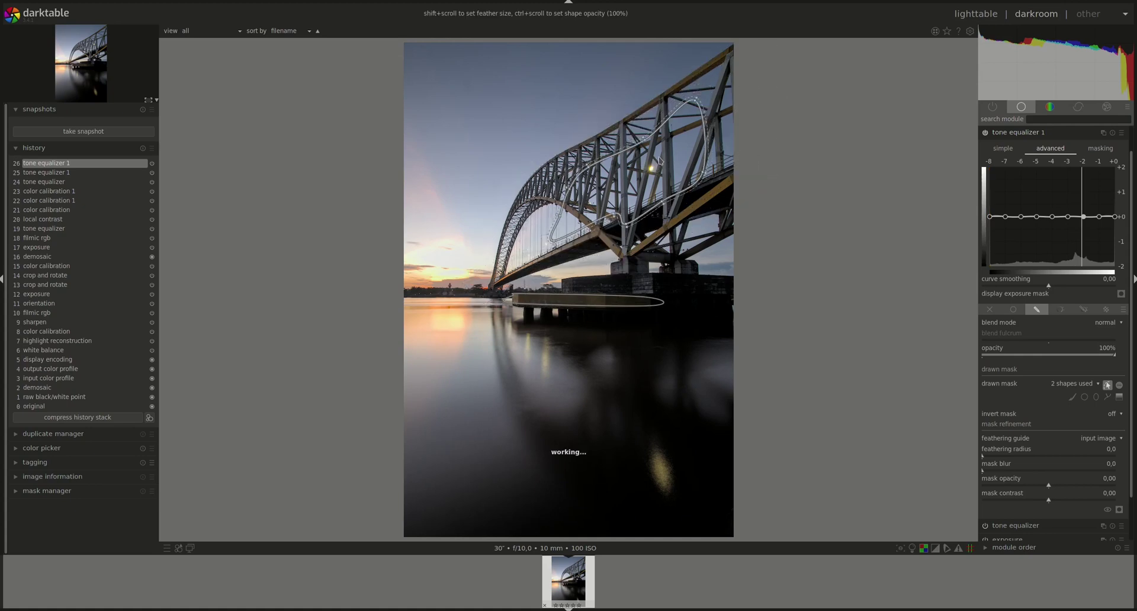
{"action": "scroll", "coordinate": [659, 160], "scroll_direction": "down", "scroll_amount": 1}
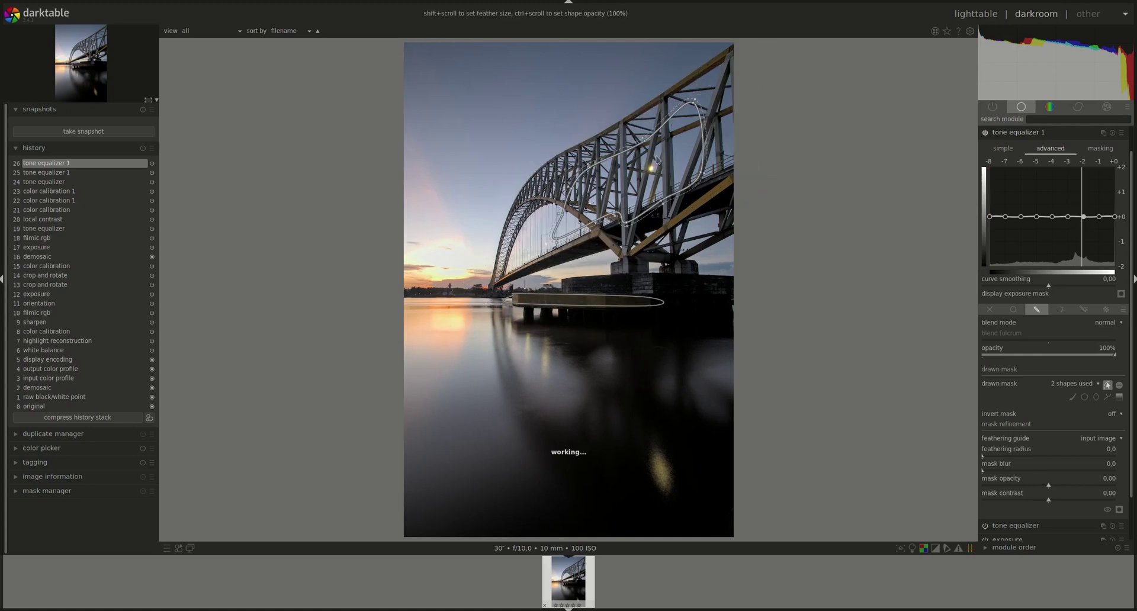
{"action": "scroll", "coordinate": [656, 163], "scroll_direction": "down", "scroll_amount": 4}
{"action": "scroll", "coordinate": [653, 168], "scroll_direction": "up", "scroll_amount": 5, "text": "shift"}
{"action": "scroll", "coordinate": [652, 166], "scroll_direction": "up", "scroll_amount": 5, "text": "shift"}
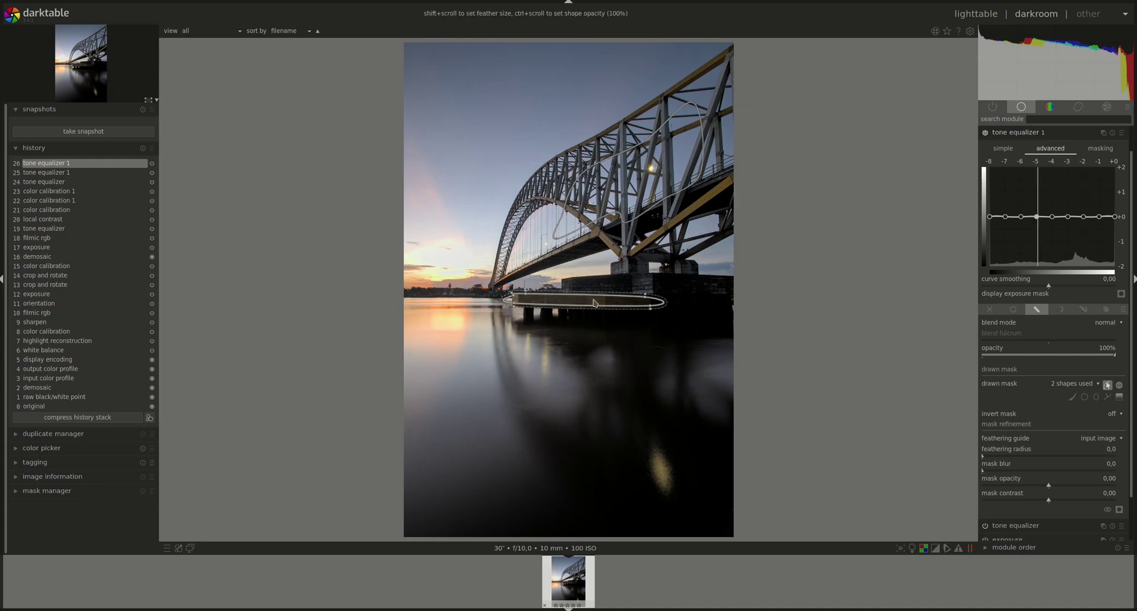
{"action": "scroll", "coordinate": [596, 303], "scroll_direction": "up", "scroll_amount": 5, "text": "shift"}
{"action": "scroll", "coordinate": [595, 303], "scroll_direction": "down", "scroll_amount": 5}
{"action": "scroll", "coordinate": [595, 303], "scroll_direction": "down", "scroll_amount": 4}
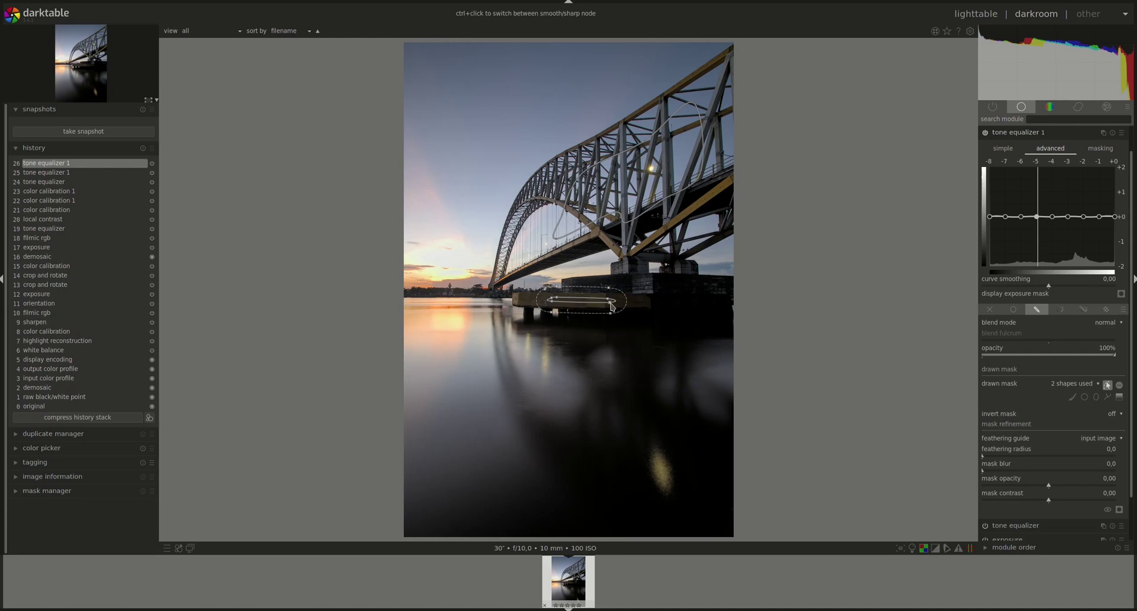
{"action": "left_click_drag", "start_coordinate": [610, 305], "coordinate": [636, 303]}
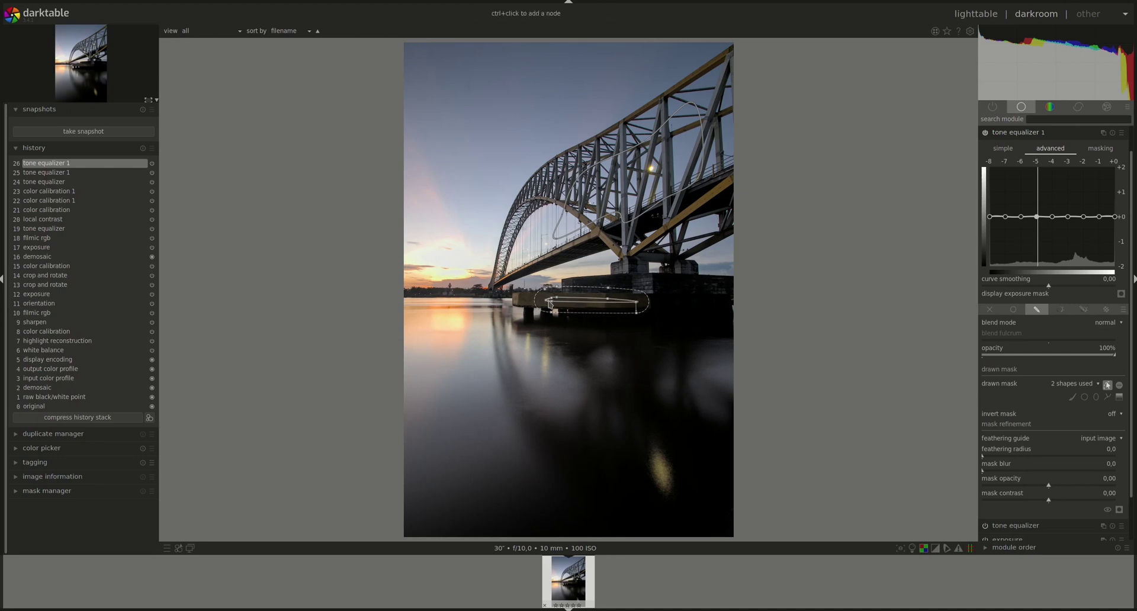
{"action": "left_click_drag", "start_coordinate": [552, 306], "coordinate": [513, 301]}
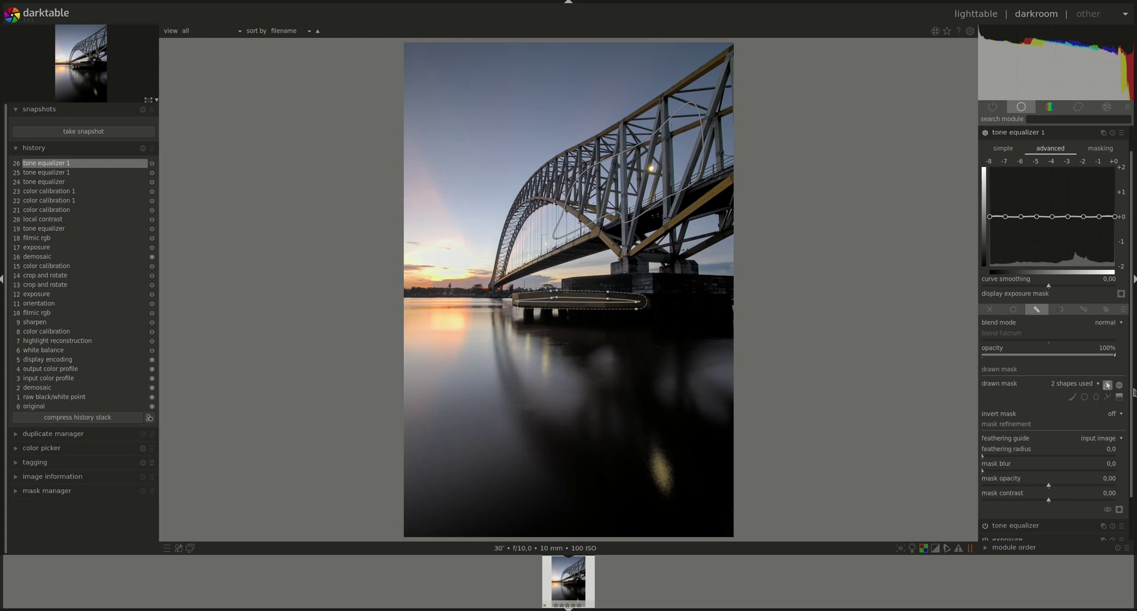
Step: Hide the mask outlines and lift the tone curve between -5 and -3 EV over the bridge
{"action": "left_click", "coordinate": [1109, 386]}
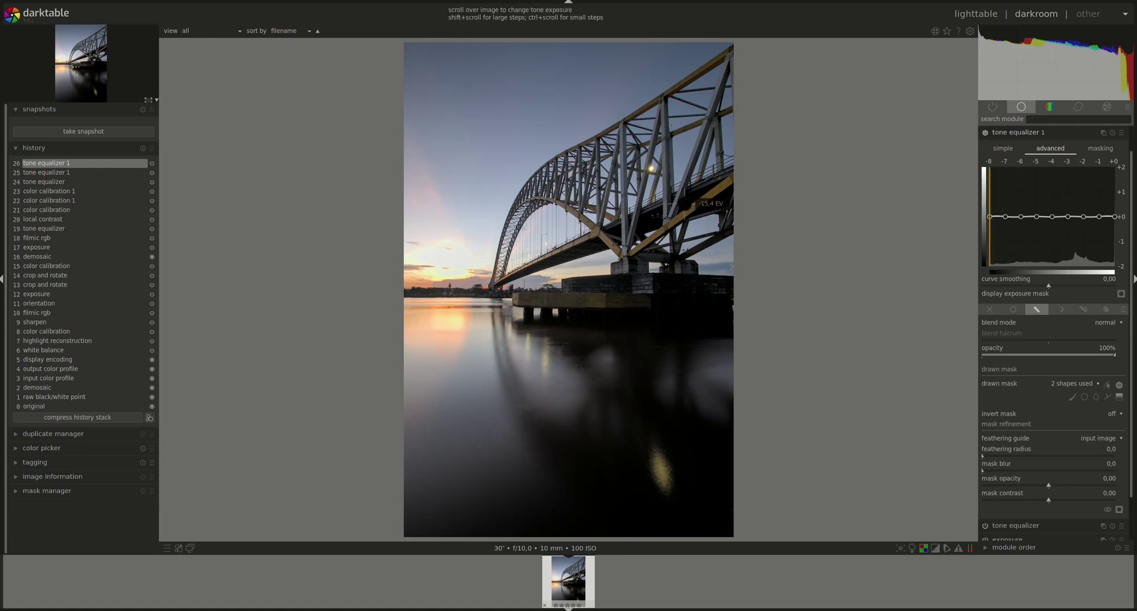
{"action": "scroll", "coordinate": [678, 215], "scroll_direction": "up", "scroll_amount": 2}
{"action": "scroll", "coordinate": [669, 214], "scroll_direction": "up", "scroll_amount": 2}
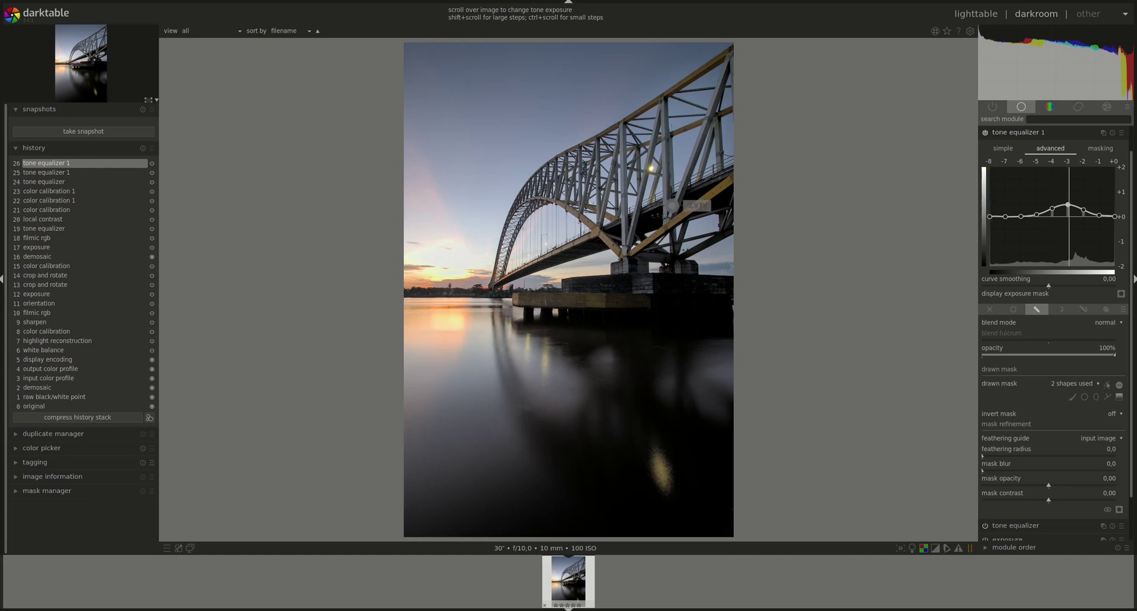
{"action": "scroll", "coordinate": [670, 207], "scroll_direction": "down", "scroll_amount": 3}
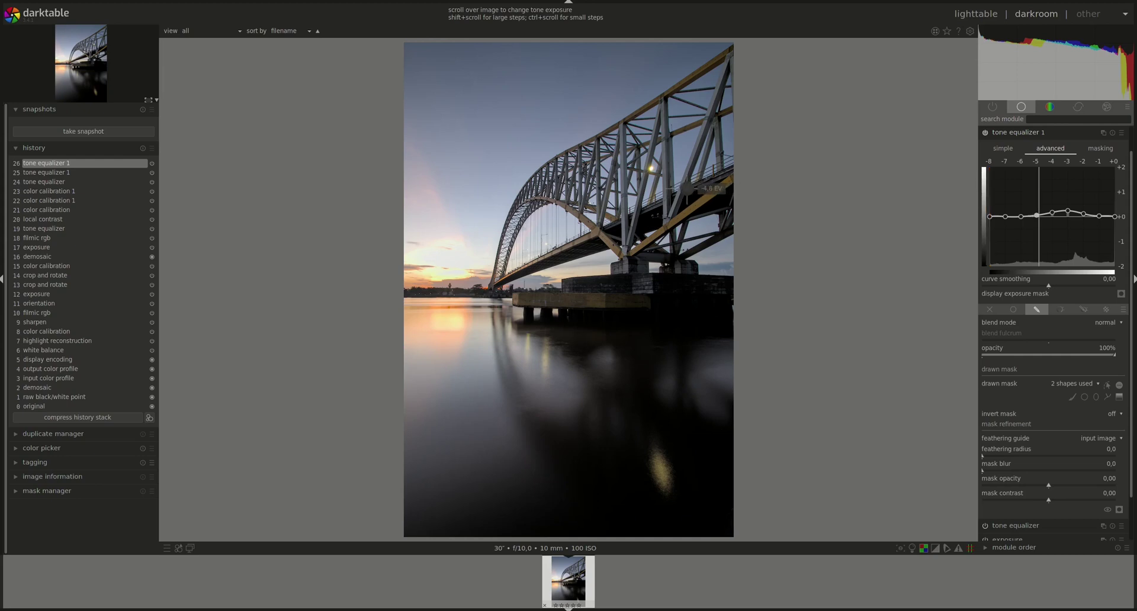
{"action": "scroll", "coordinate": [686, 188], "scroll_direction": "up", "scroll_amount": 2}
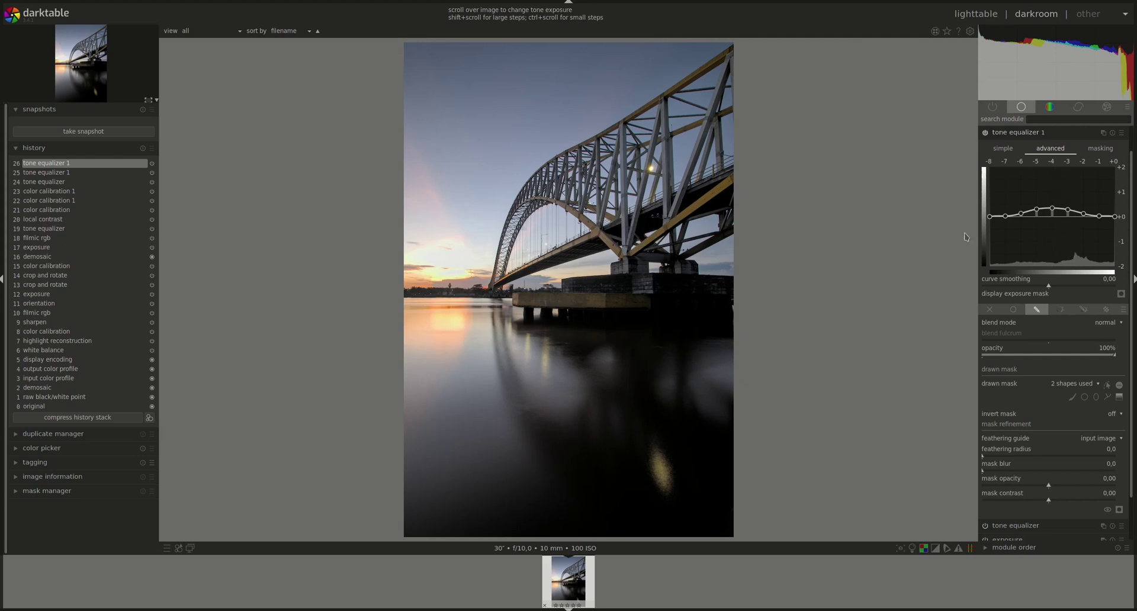
Step: Re-enable tone equalizer 1 and drag the arch mask nodes outward to cover the whole arch
{"action": "left_click", "coordinate": [985, 134]}
{"action": "left_click", "coordinate": [1110, 386]}
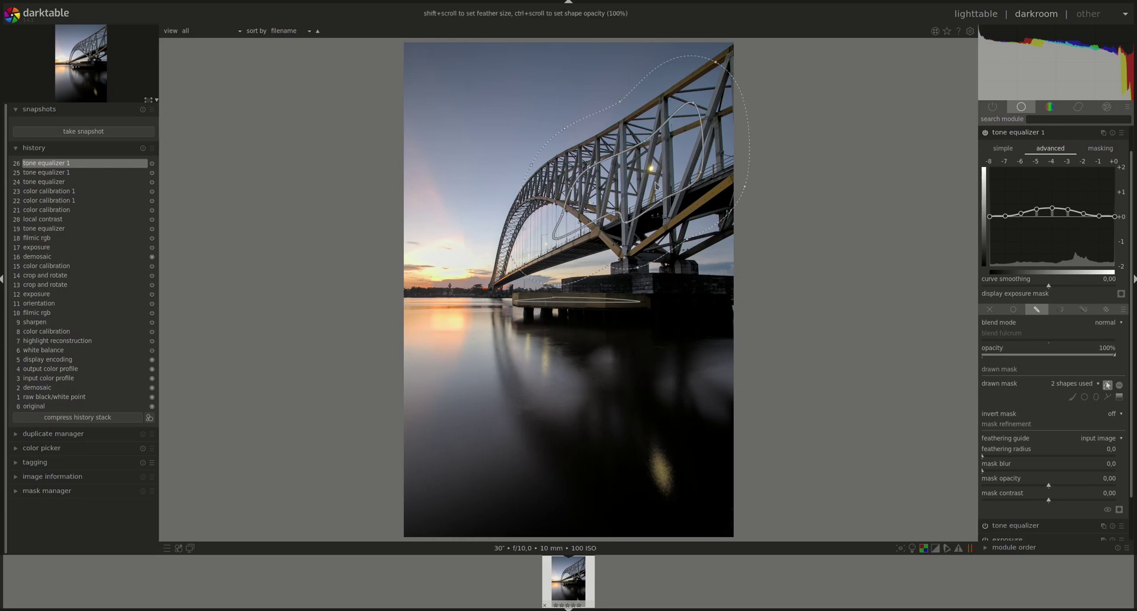
{"action": "left_click_drag", "start_coordinate": [555, 238], "coordinate": [523, 256]}
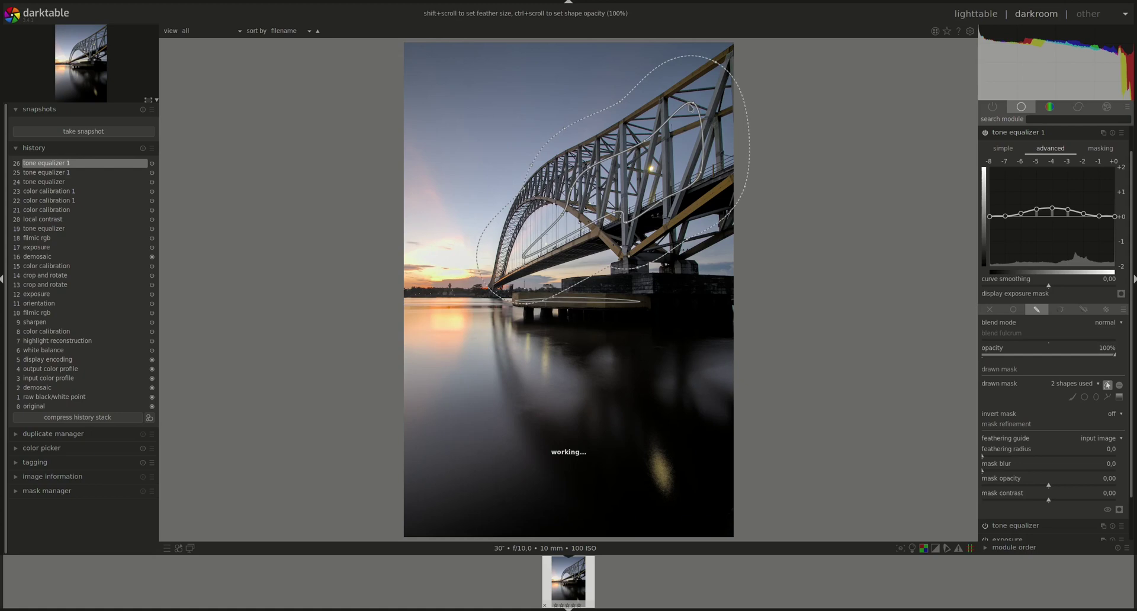
{"action": "left_click_drag", "start_coordinate": [694, 107], "coordinate": [726, 109]}
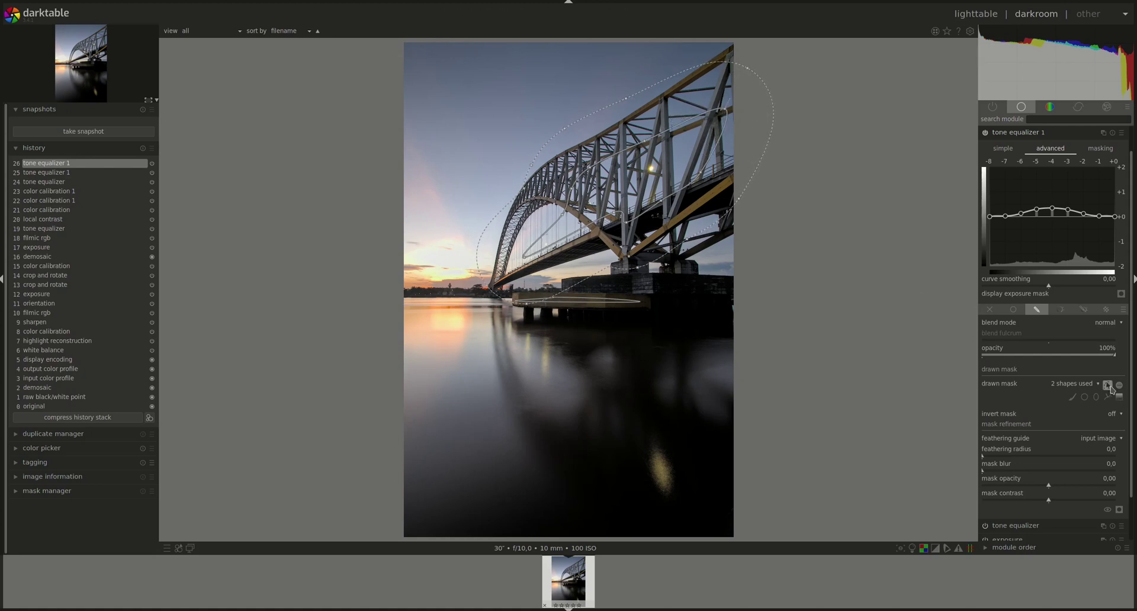
Step: Toggle tone equalizer 1 off and on to compare, leaving it switched on
{"action": "left_click", "coordinate": [984, 133]}
{"action": "left_click", "coordinate": [984, 133]}
{"action": "left_click", "coordinate": [985, 133]}
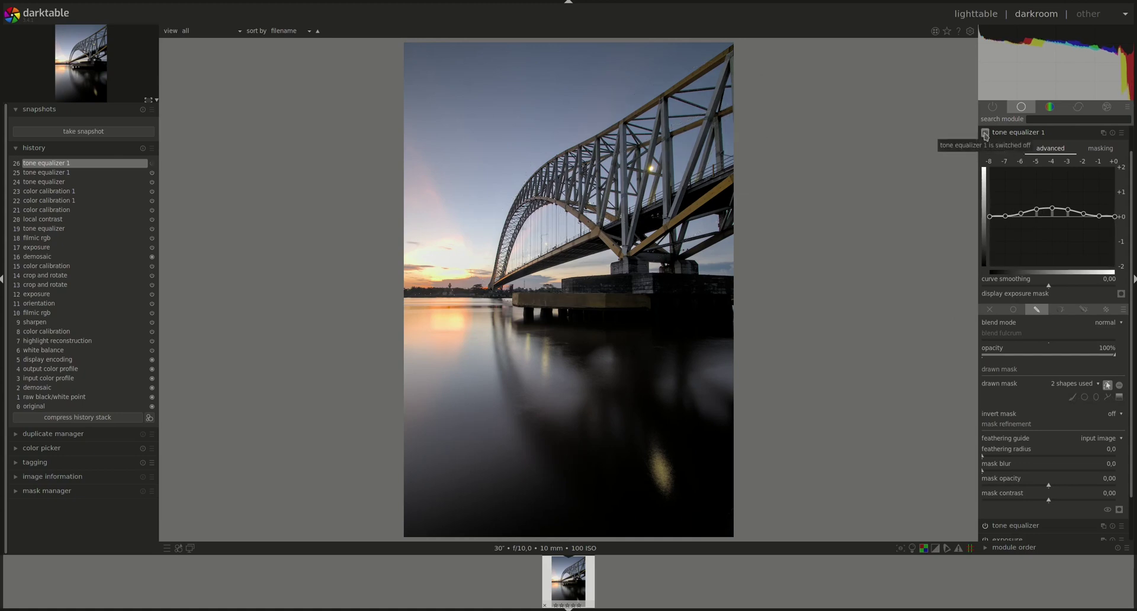
{"action": "left_click", "coordinate": [984, 134]}
{"action": "left_click", "coordinate": [1107, 385]}
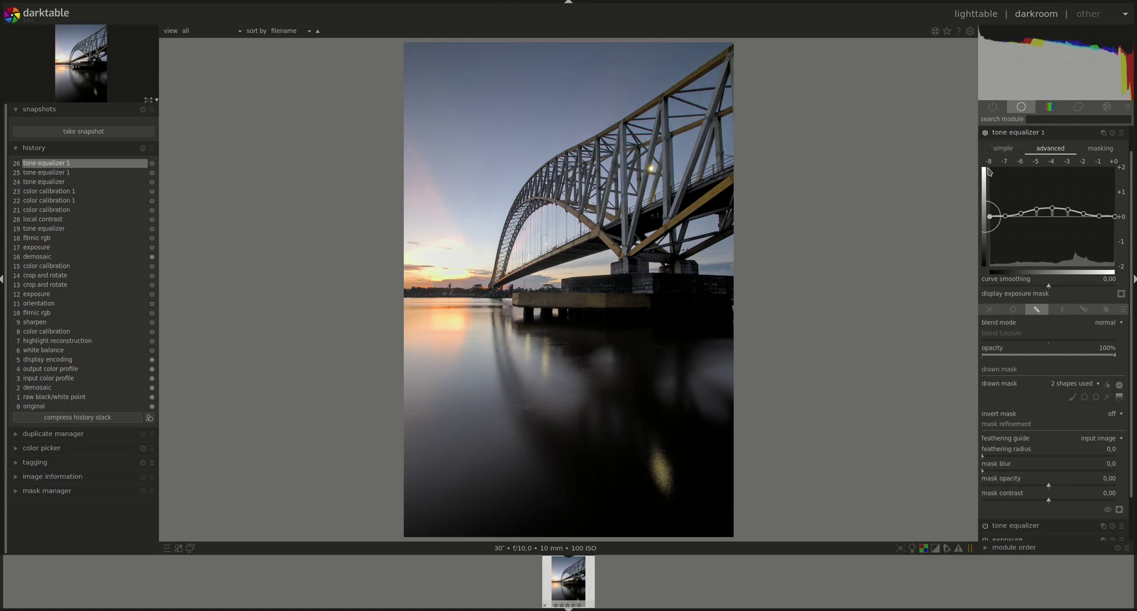
{"action": "left_click", "coordinate": [984, 133]}
{"action": "left_click", "coordinate": [984, 133]}
{"action": "left_click", "coordinate": [985, 133]}
{"action": "left_click", "coordinate": [984, 134]}
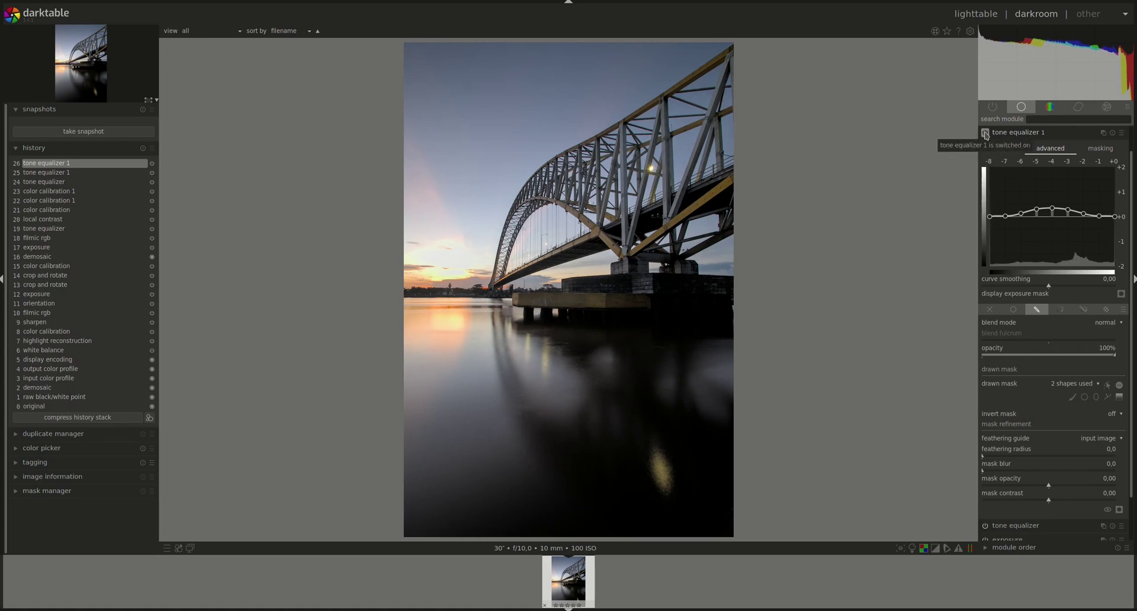
Step: Turn on denoise (profiled) in non-local means auto mode
{"action": "left_click", "coordinate": [1014, 135]}
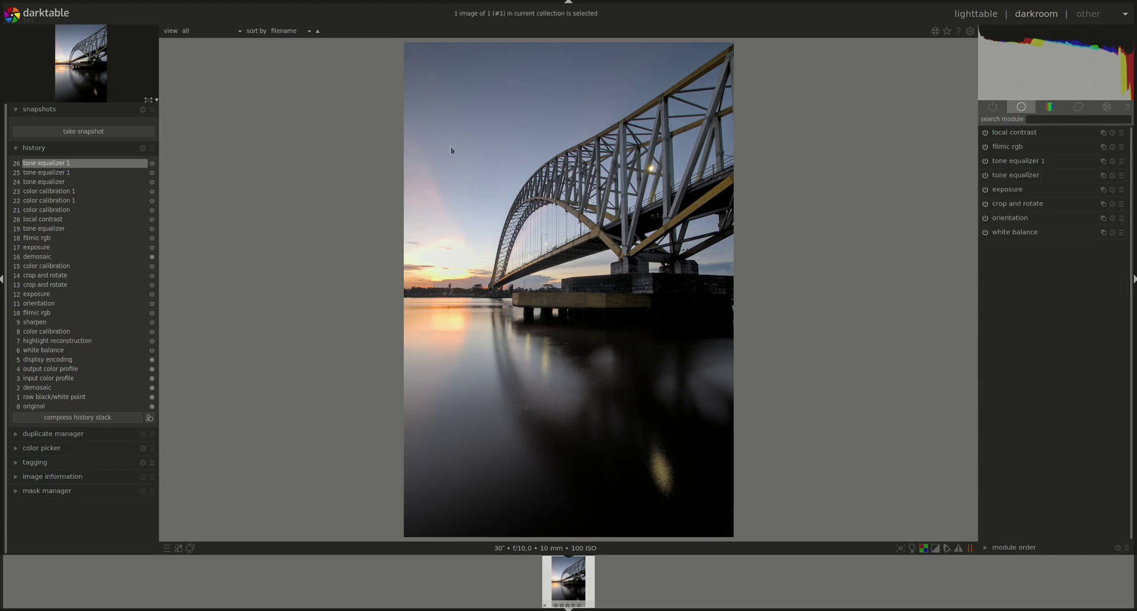
{"action": "scroll", "coordinate": [461, 124], "scroll_direction": "up", "scroll_amount": 3}
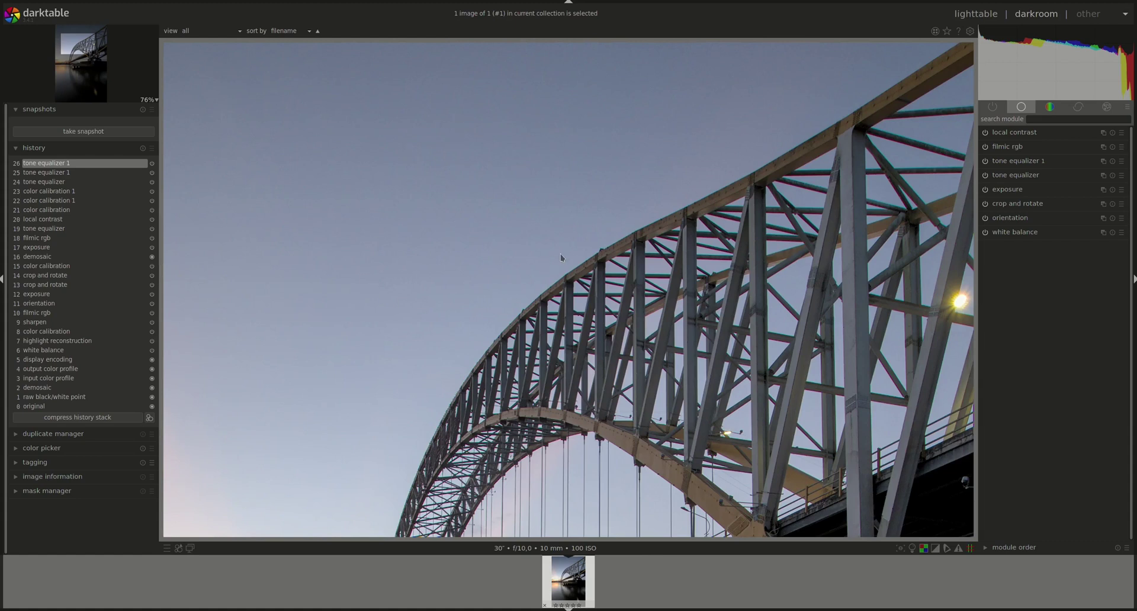
{"action": "left_click", "coordinate": [1078, 106]}
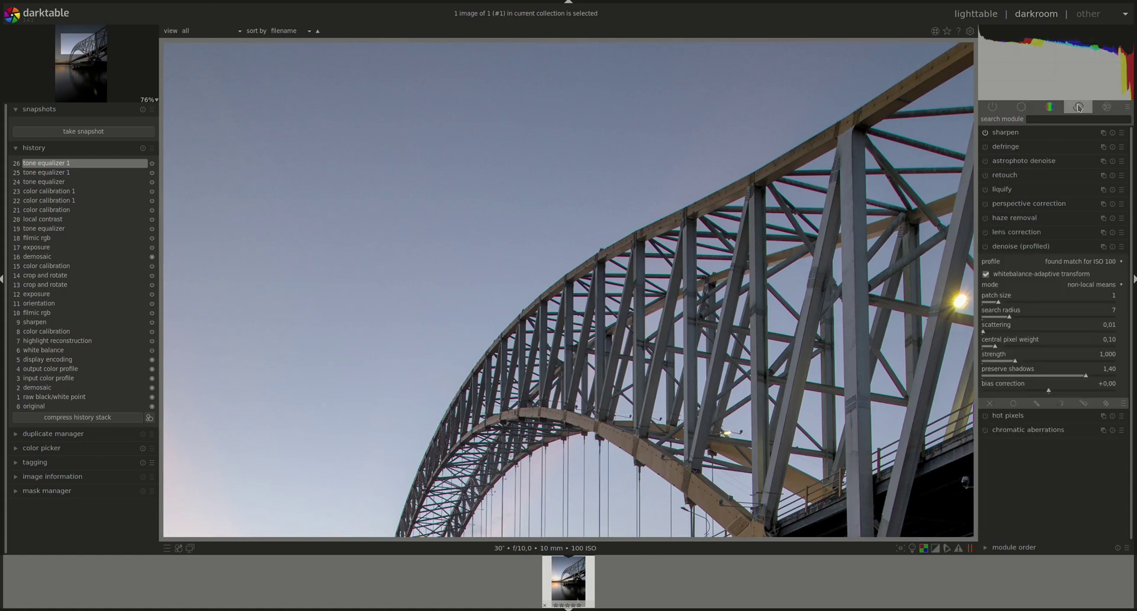
{"action": "left_click", "coordinate": [986, 247]}
{"action": "left_click", "coordinate": [1093, 286]}
{"action": "left_click", "coordinate": [1058, 296]}
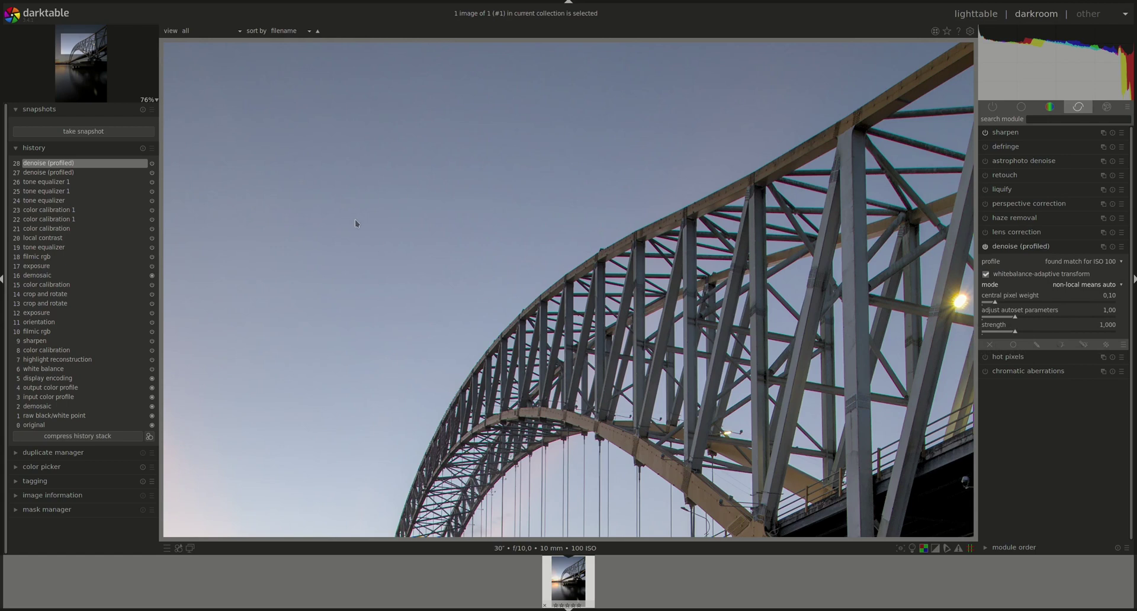
Step: Zoom in and toggle denoising to compare the result, then collapse the module
{"action": "left_click", "coordinate": [985, 247]}
{"action": "scroll", "coordinate": [638, 259], "scroll_direction": "up", "scroll_amount": 1}
{"action": "scroll", "coordinate": [638, 258], "scroll_direction": "up", "scroll_amount": 1}
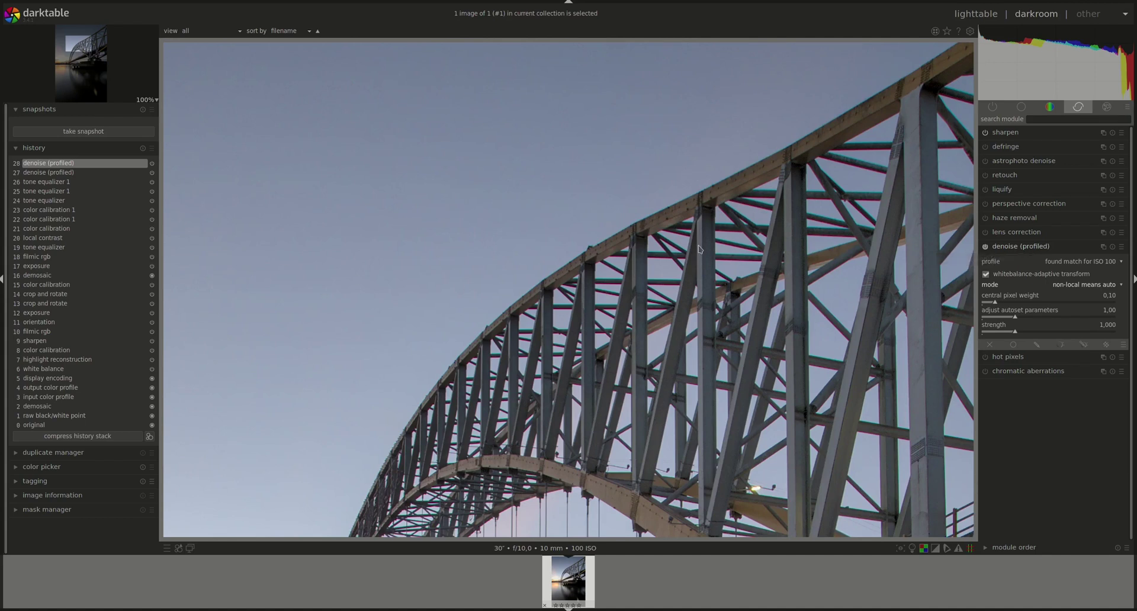
{"action": "scroll", "coordinate": [698, 245], "scroll_direction": "down", "scroll_amount": 6}
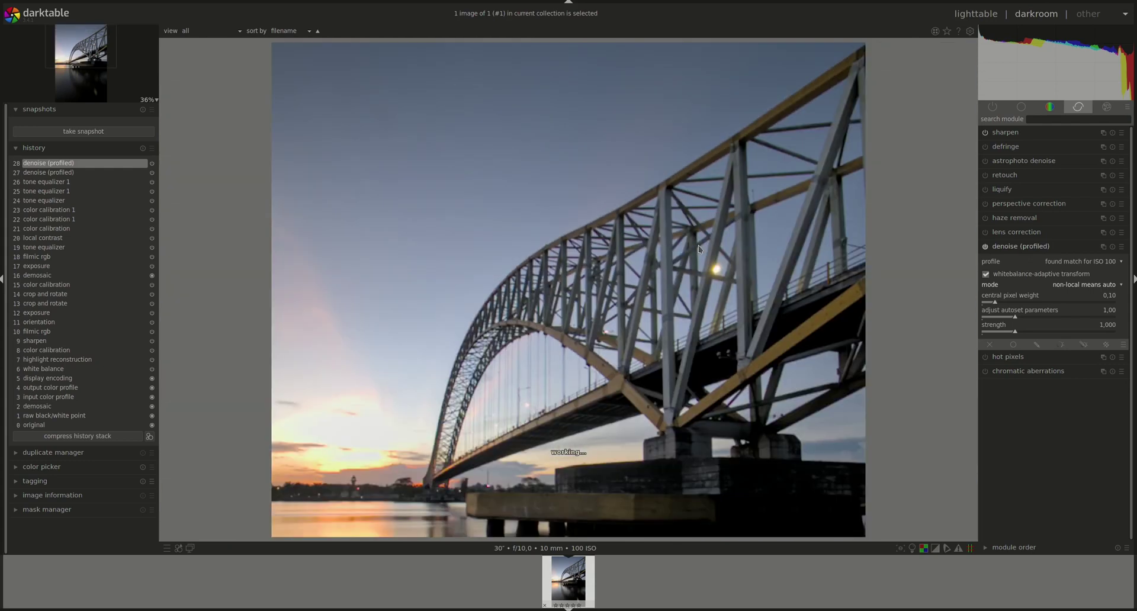
{"action": "scroll", "coordinate": [698, 250], "scroll_direction": "down", "scroll_amount": 3}
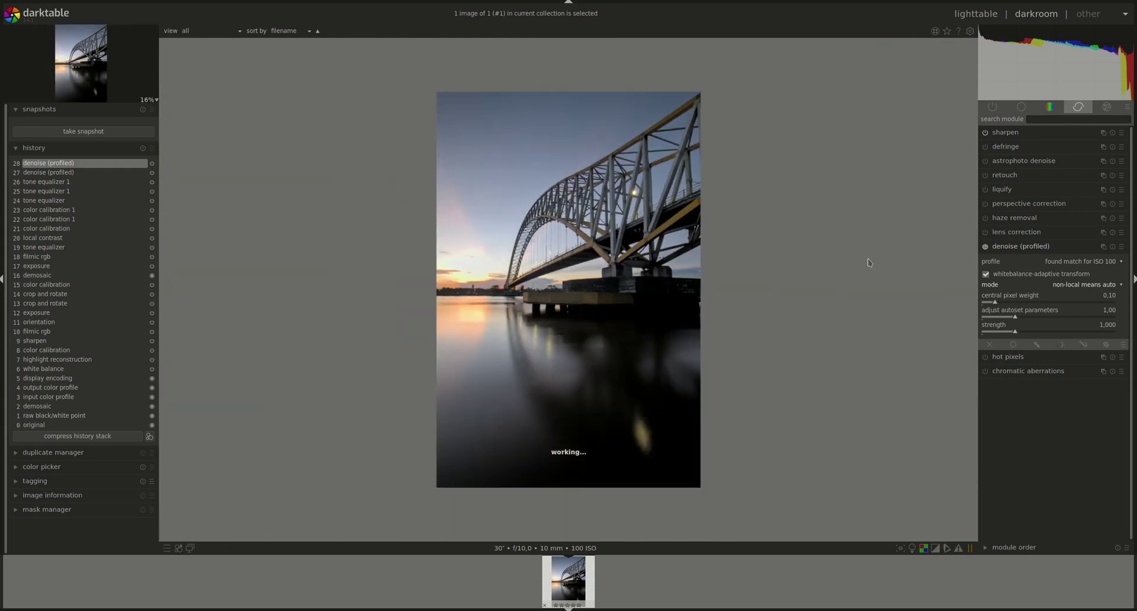
{"action": "scroll", "coordinate": [744, 262], "scroll_direction": "up", "scroll_amount": 1}
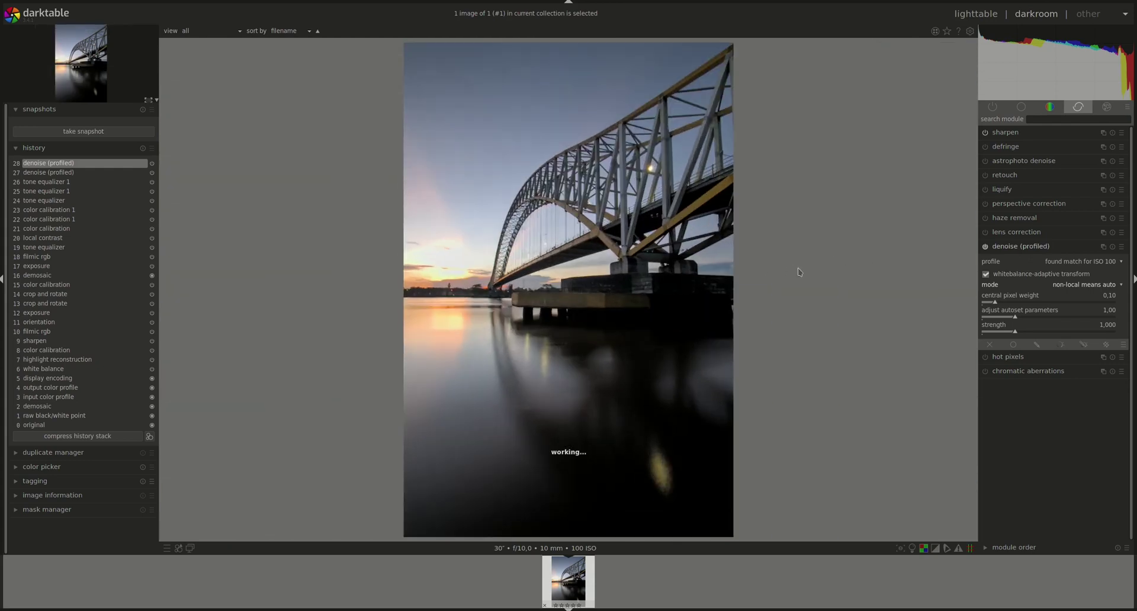
{"action": "left_click", "coordinate": [1016, 247]}
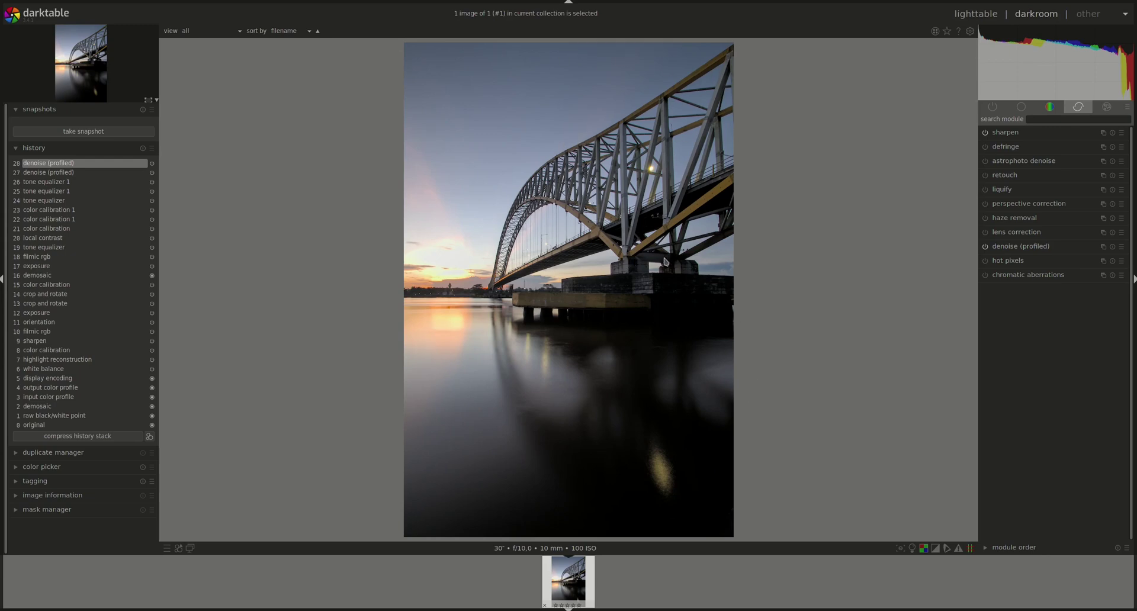
Step: Enable a drawn mask for sharpen and outline the bridge arch and pier with a path
{"action": "left_click", "coordinate": [1002, 134]}
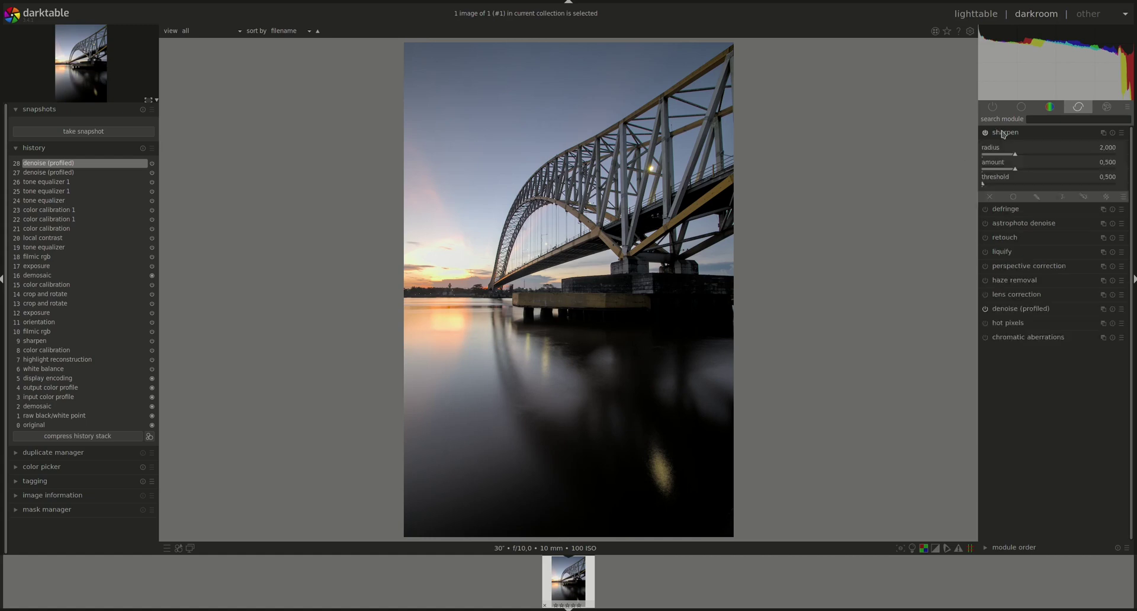
{"action": "left_click", "coordinate": [1036, 197]}
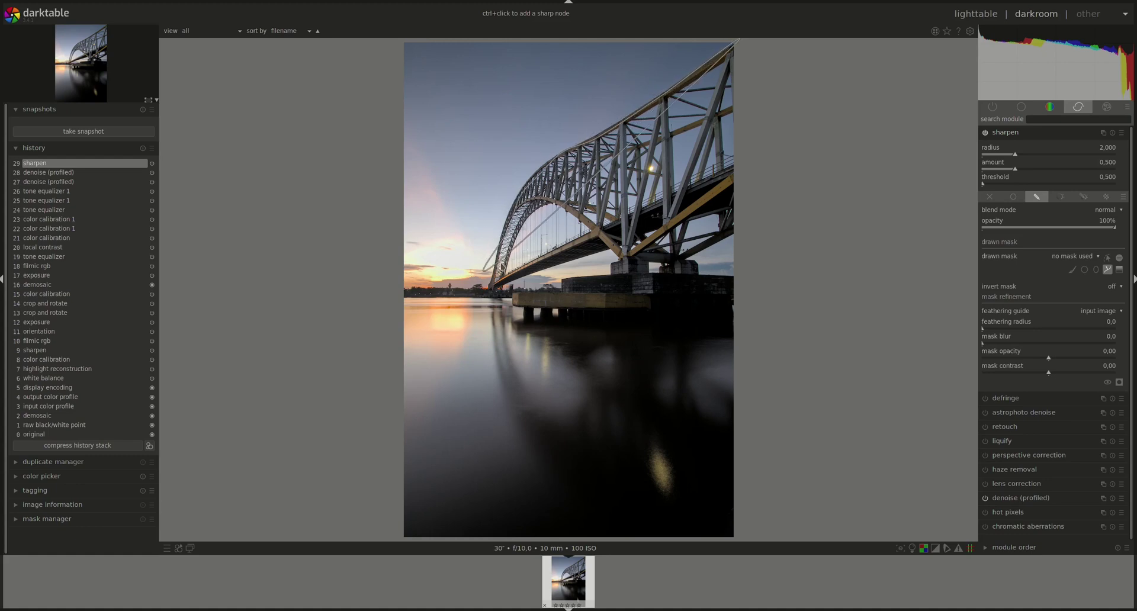
{"action": "left_click", "coordinate": [493, 284]}
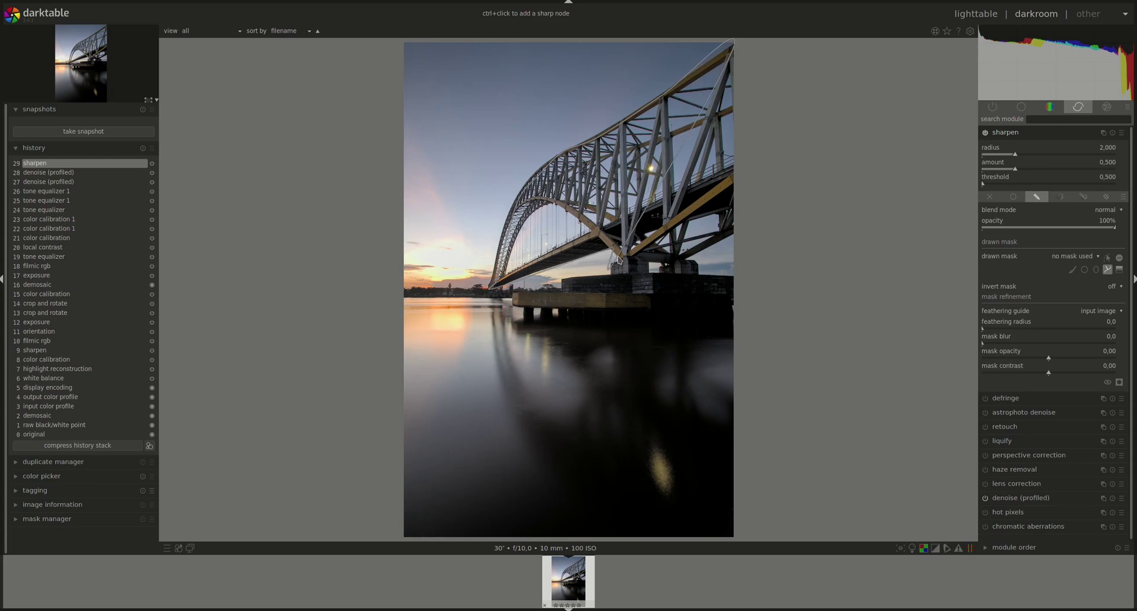
{"action": "left_click", "coordinate": [566, 291]}
{"action": "left_click", "coordinate": [517, 307]}
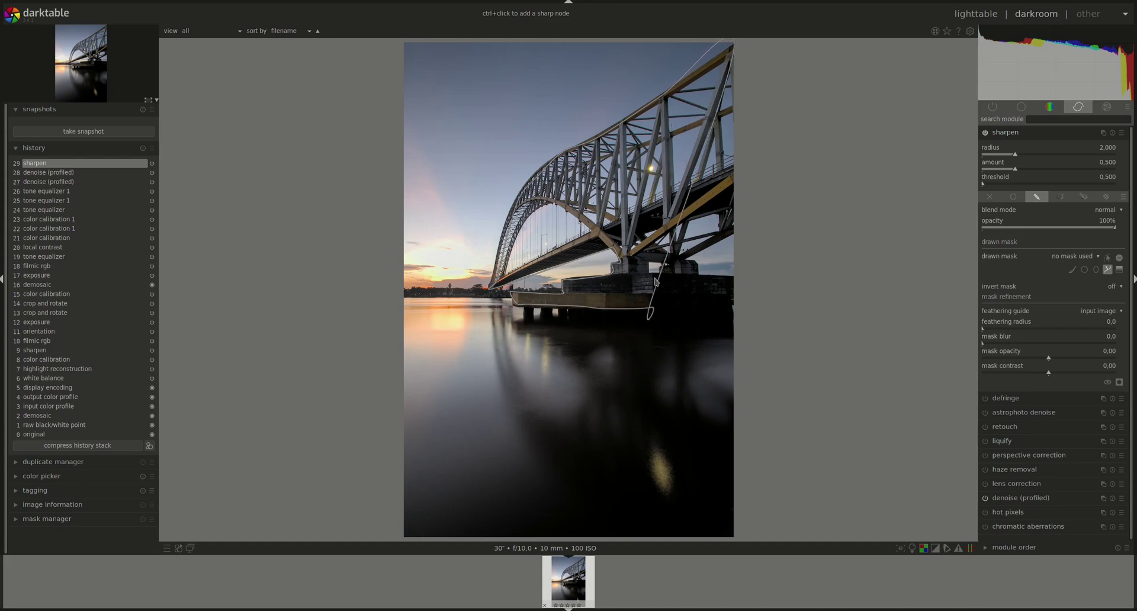
{"action": "left_click", "coordinate": [684, 274]}
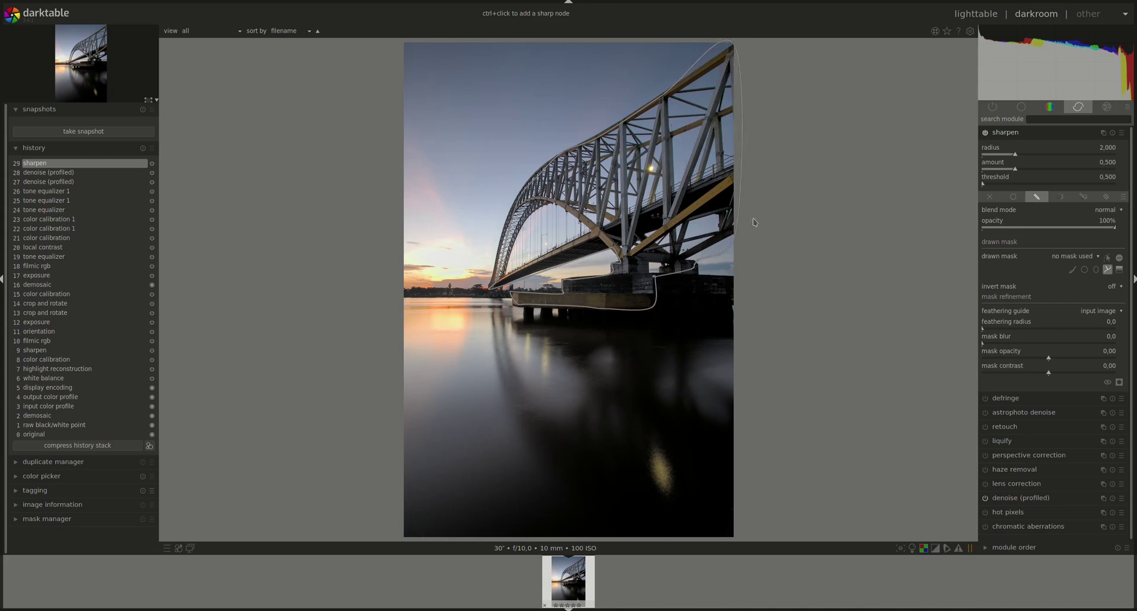
{"action": "left_click", "coordinate": [826, 204]}
{"action": "right_click", "coordinate": [826, 152]}
{"action": "left_click_drag", "start_coordinate": [738, 52], "coordinate": [748, 50]}
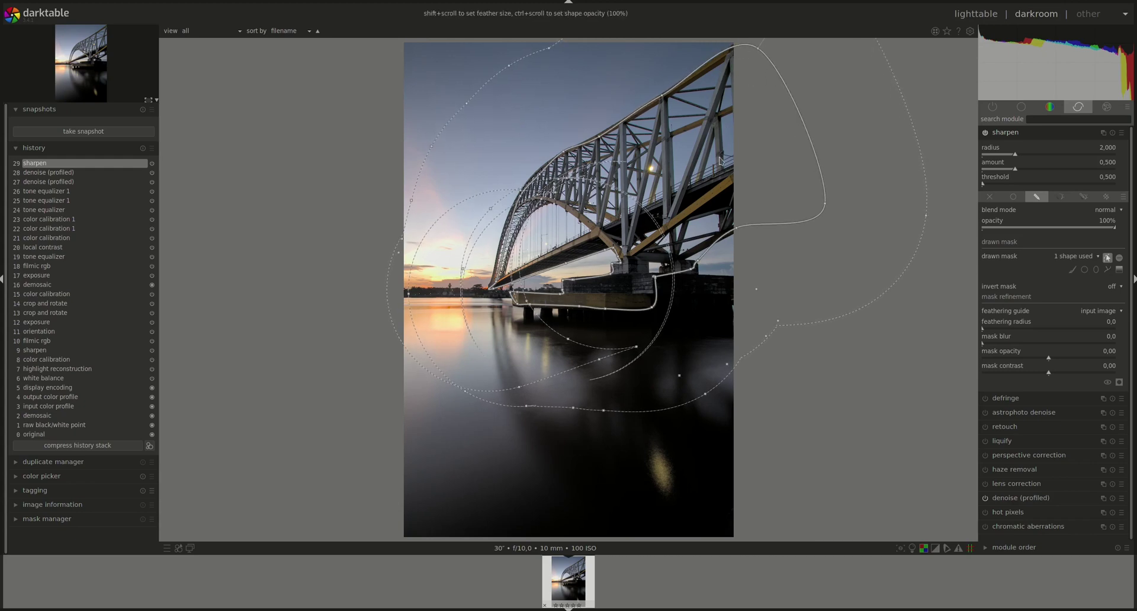
Step: Shrink the mask feather, hide the outline, and set the sharpen amount to 2.000
{"action": "scroll", "coordinate": [720, 161], "scroll_direction": "down", "scroll_amount": 4}
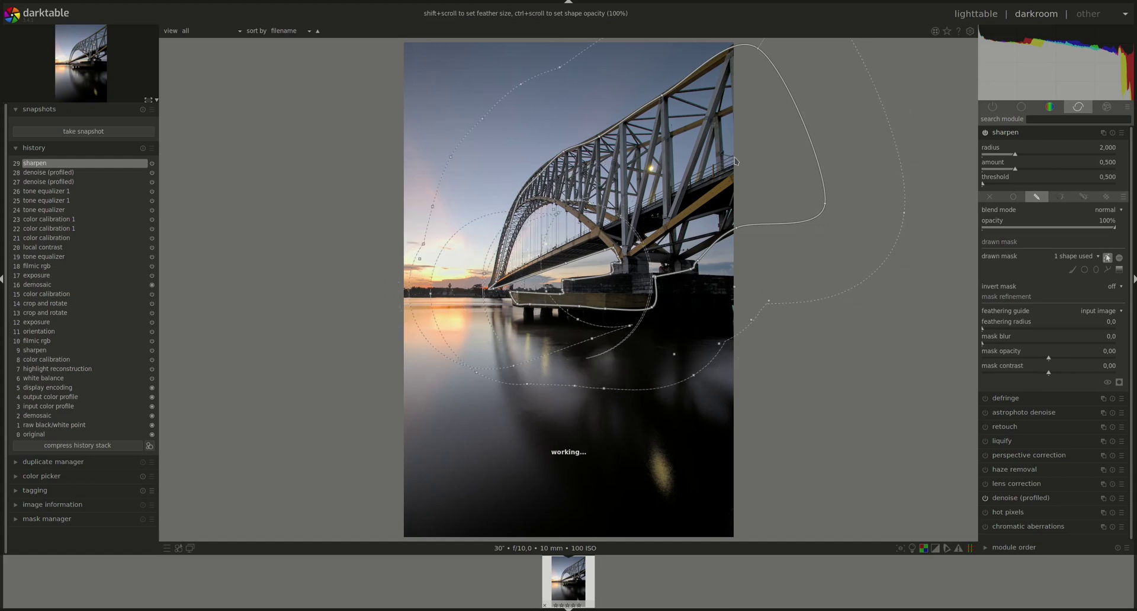
{"action": "scroll", "coordinate": [735, 160], "scroll_direction": "down", "scroll_amount": 5}
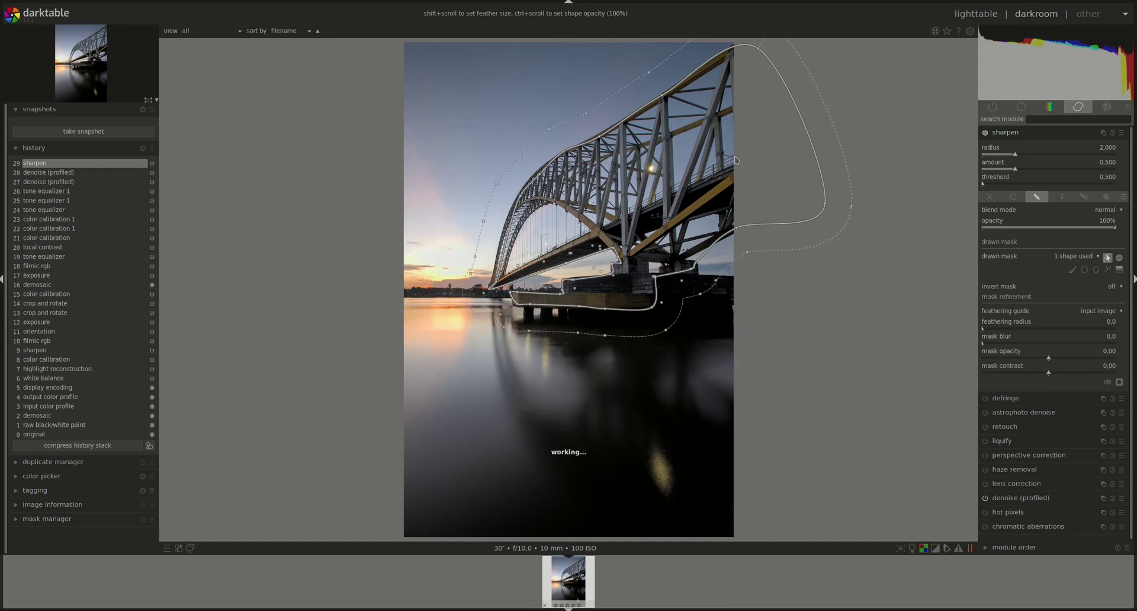
{"action": "scroll", "coordinate": [734, 159], "scroll_direction": "down", "scroll_amount": 6}
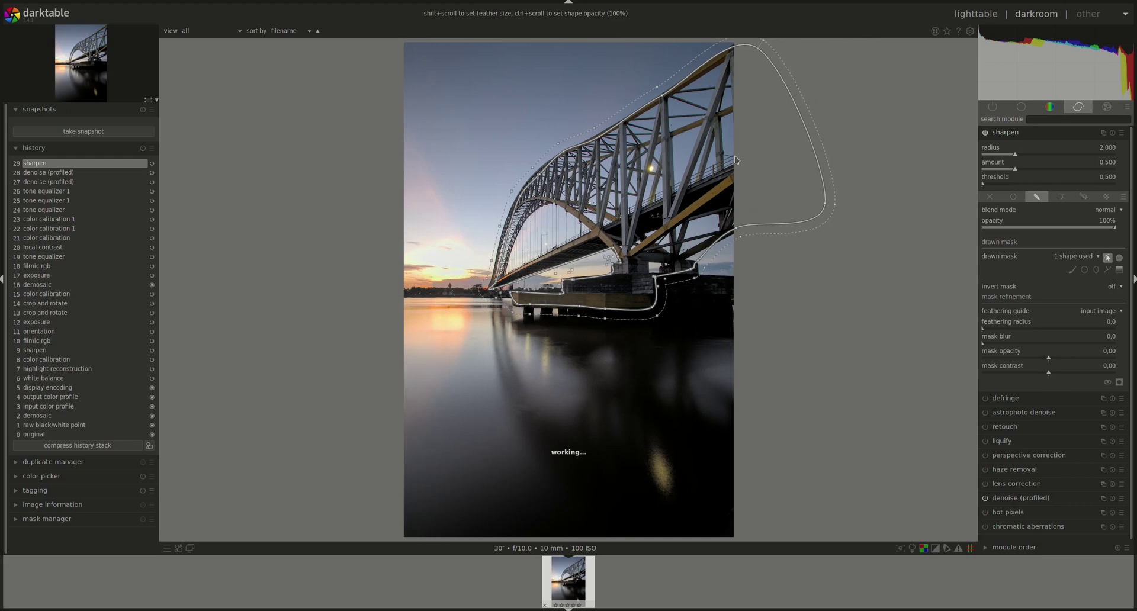
{"action": "scroll", "coordinate": [736, 159], "scroll_direction": "down", "scroll_amount": 4}
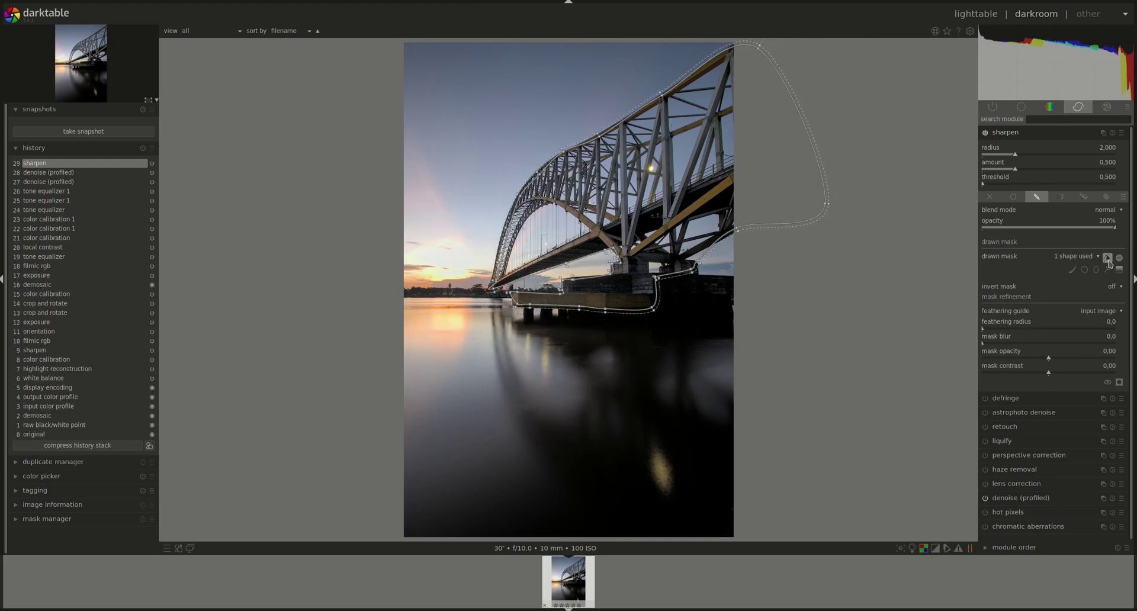
{"action": "left_click", "coordinate": [1108, 261]}
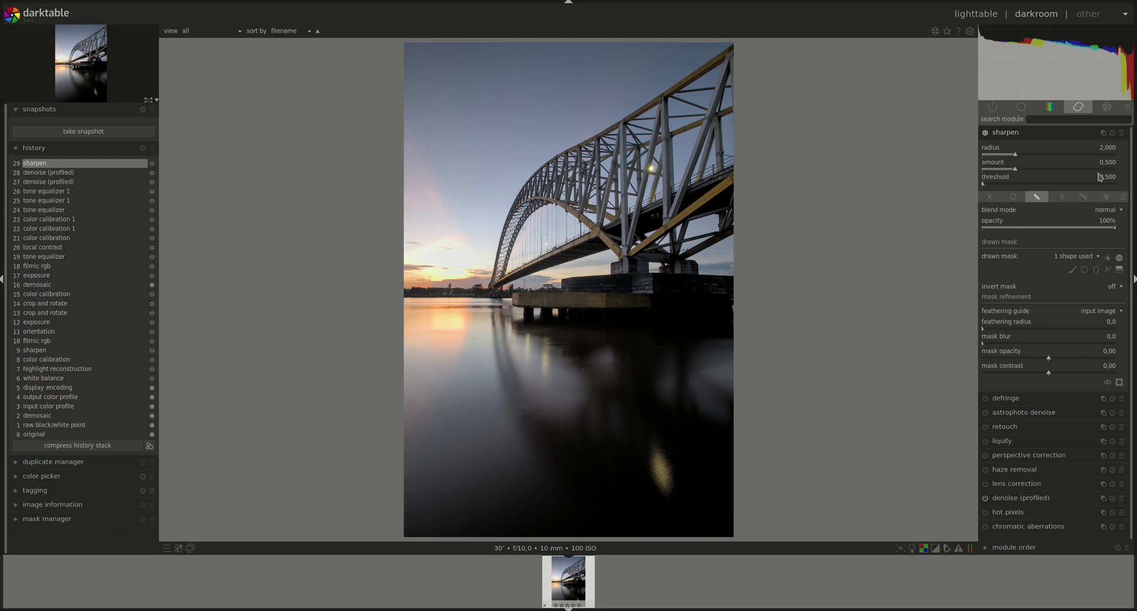
{"action": "right_click", "coordinate": [1108, 168]}
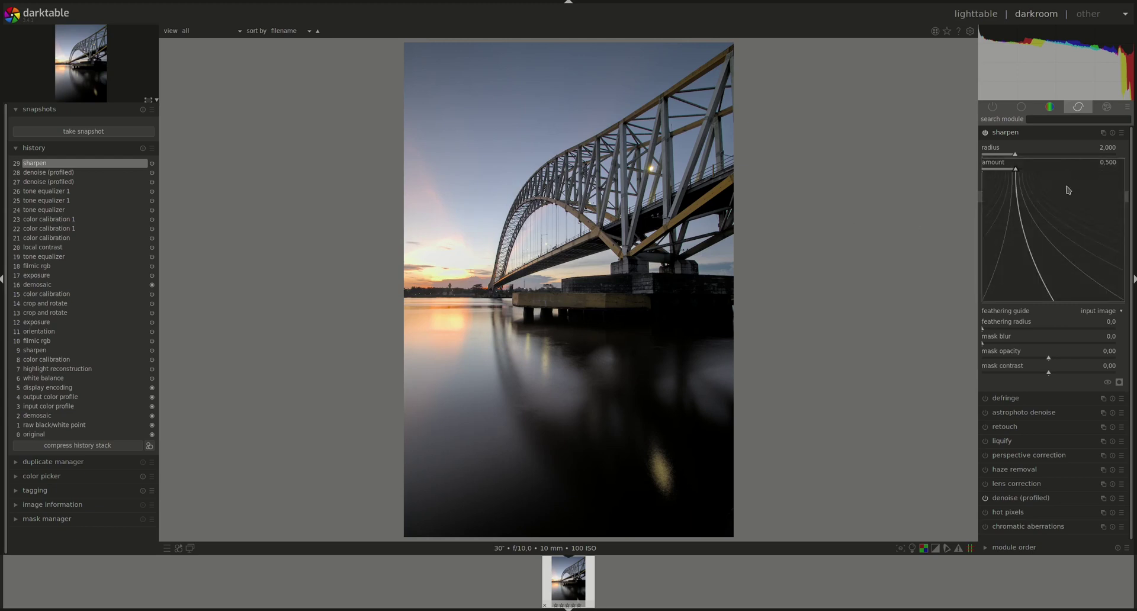
{"action": "type", "text": "2"}
{"action": "key", "text": "Return"}
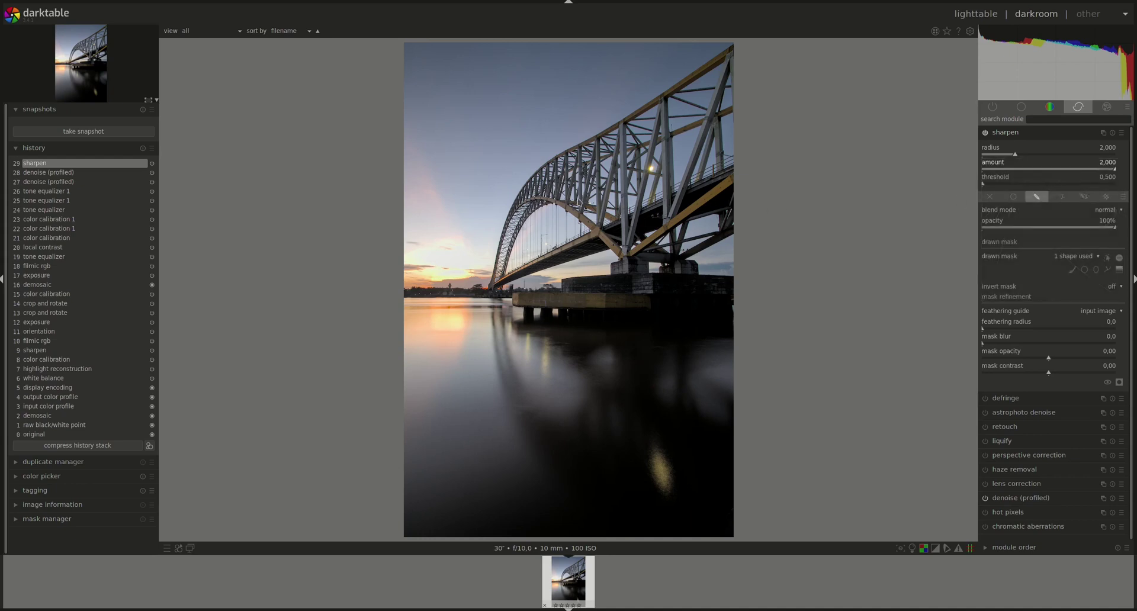
{"action": "scroll", "coordinate": [569, 191], "scroll_direction": "up", "scroll_amount": 4}
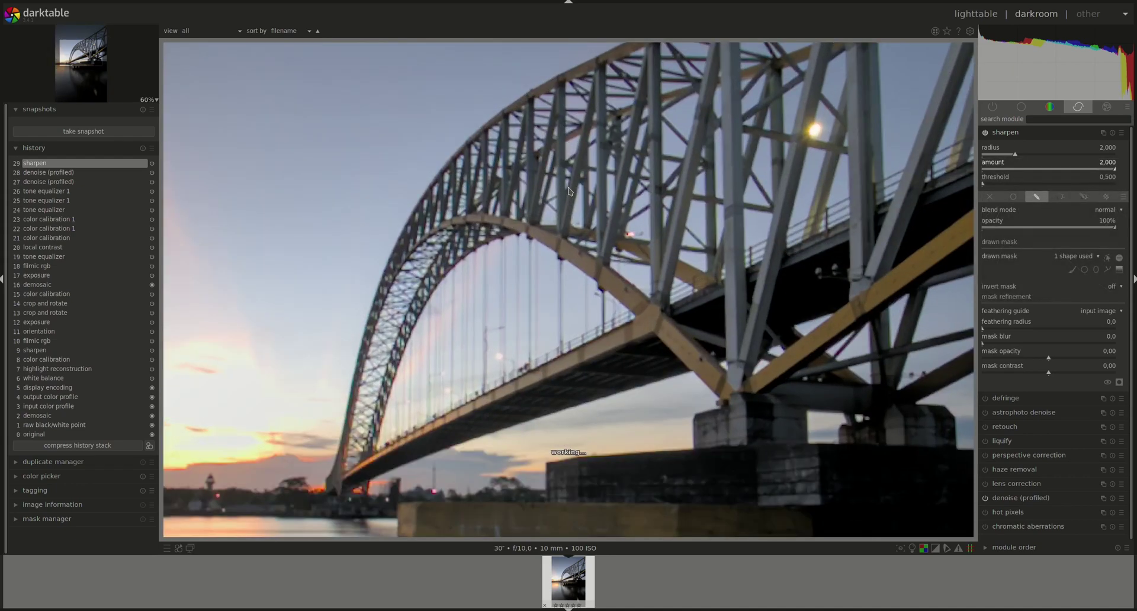
{"action": "scroll", "coordinate": [569, 190], "scroll_direction": "up", "scroll_amount": 1}
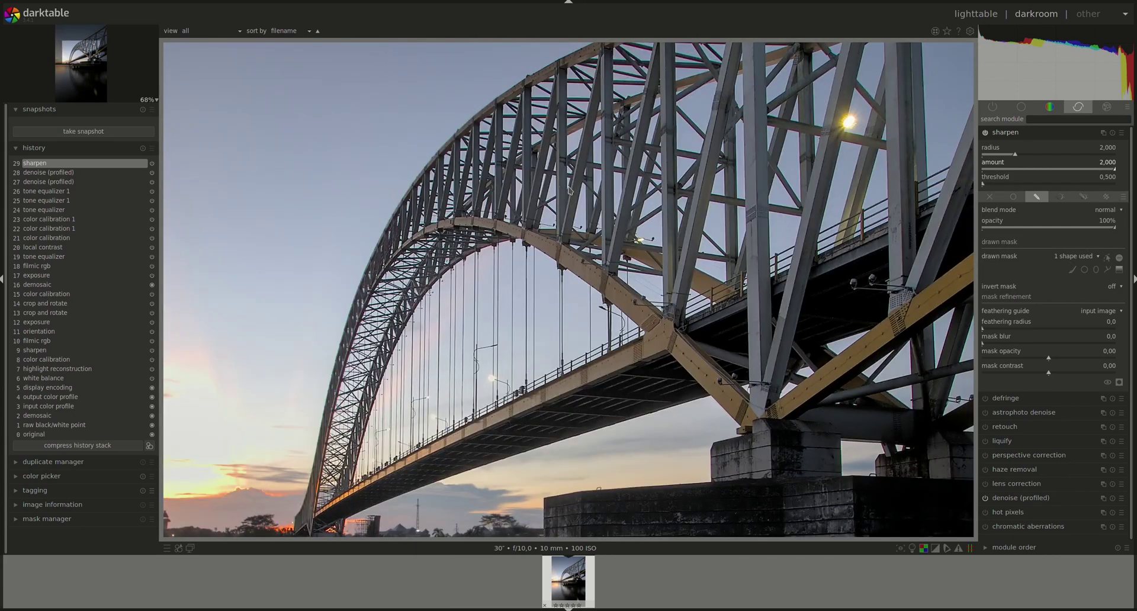
{"action": "scroll", "coordinate": [568, 190], "scroll_direction": "up", "scroll_amount": 2}
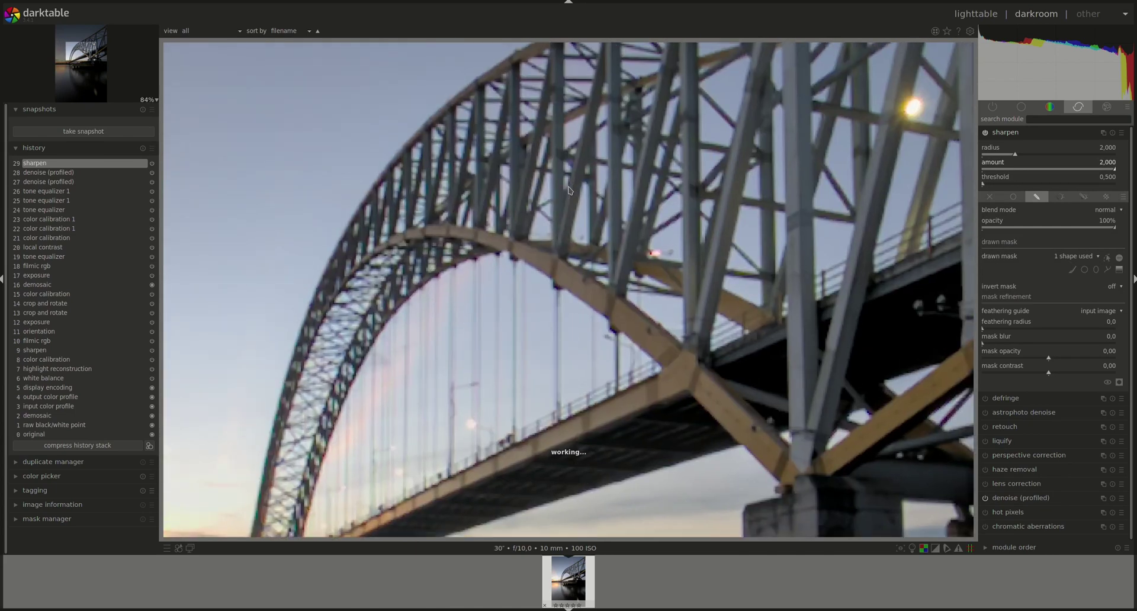
{"action": "scroll", "coordinate": [568, 190], "scroll_direction": "down", "scroll_amount": 3}
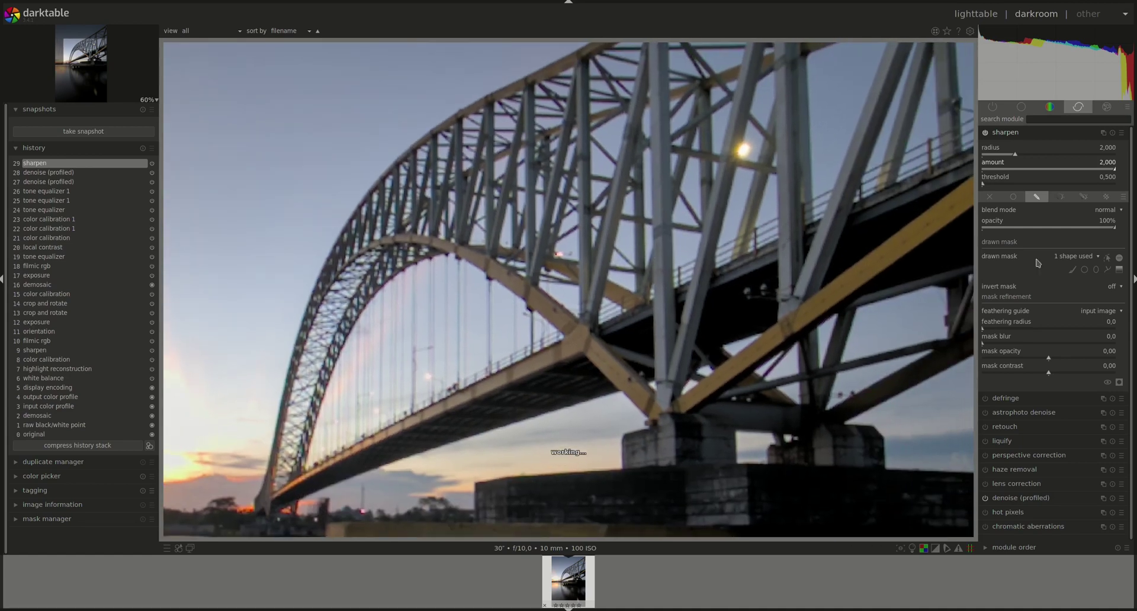
{"action": "left_click", "coordinate": [986, 133]}
{"action": "left_click", "coordinate": [987, 137]}
{"action": "left_click", "coordinate": [987, 138]}
{"action": "left_click", "coordinate": [988, 137]}
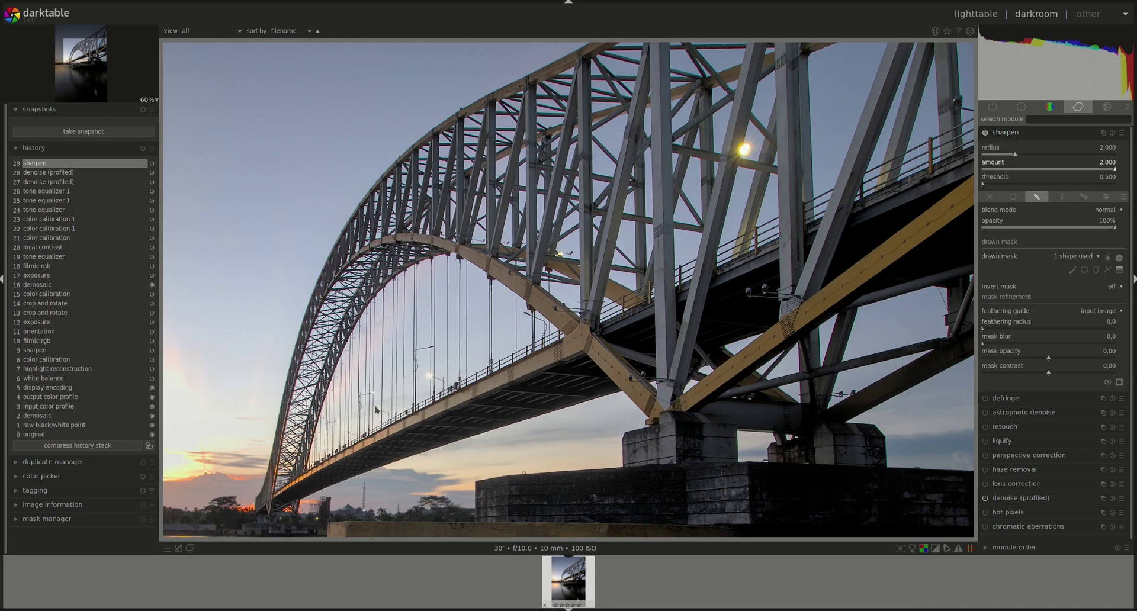
{"action": "scroll", "coordinate": [720, 301], "scroll_direction": "down", "scroll_amount": 3}
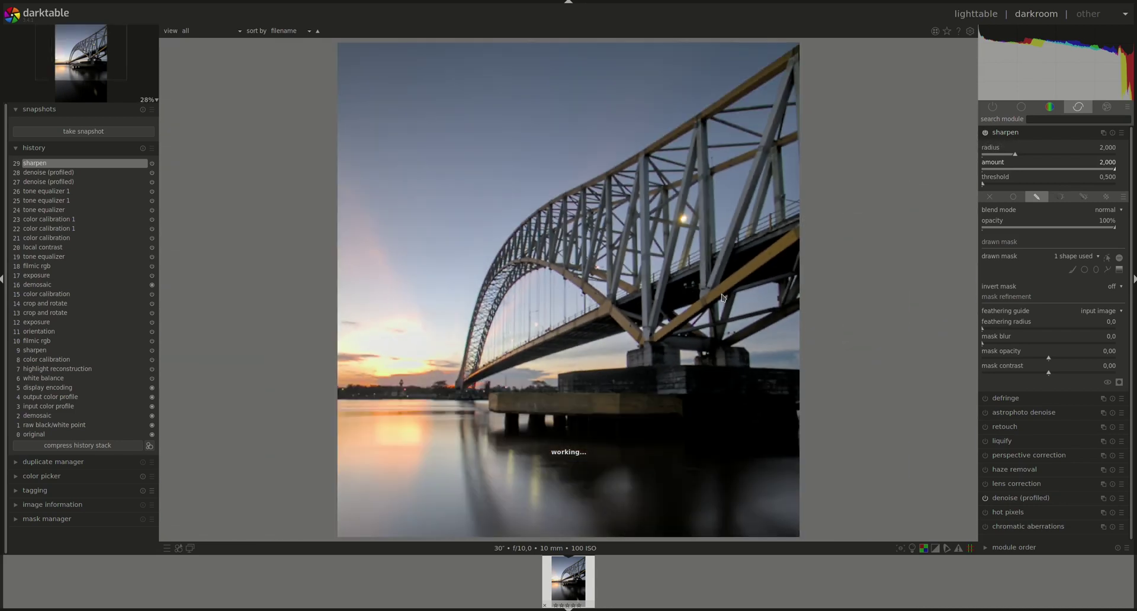
{"action": "scroll", "coordinate": [722, 298], "scroll_direction": "down", "scroll_amount": 1}
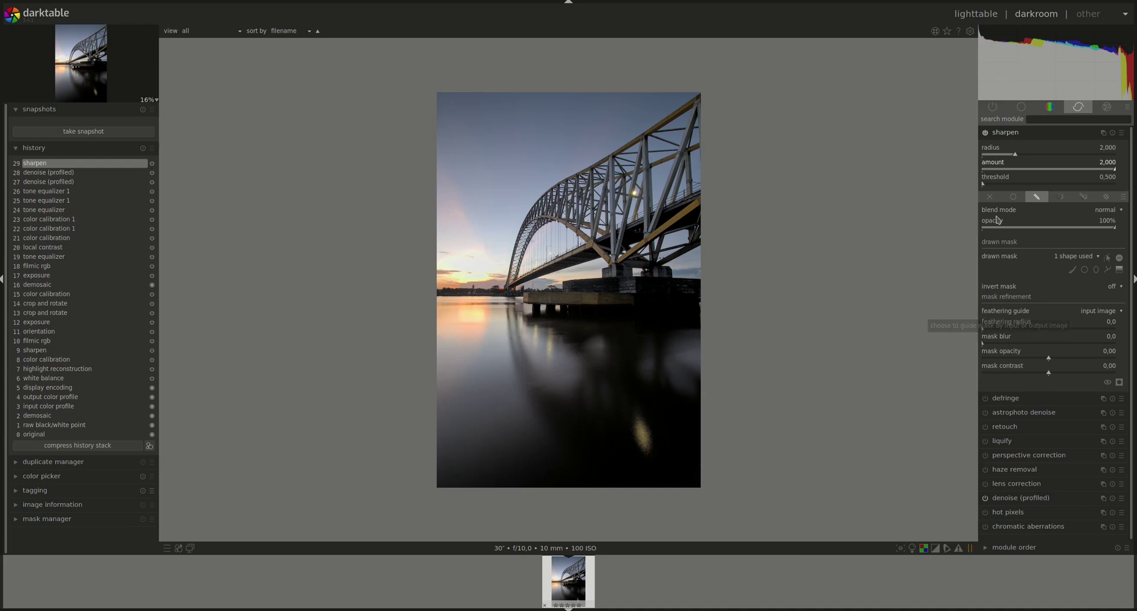
Step: Collapse sharpen and create a second exposure instance, exposure 1, in the base group
{"action": "left_click", "coordinate": [1015, 134]}
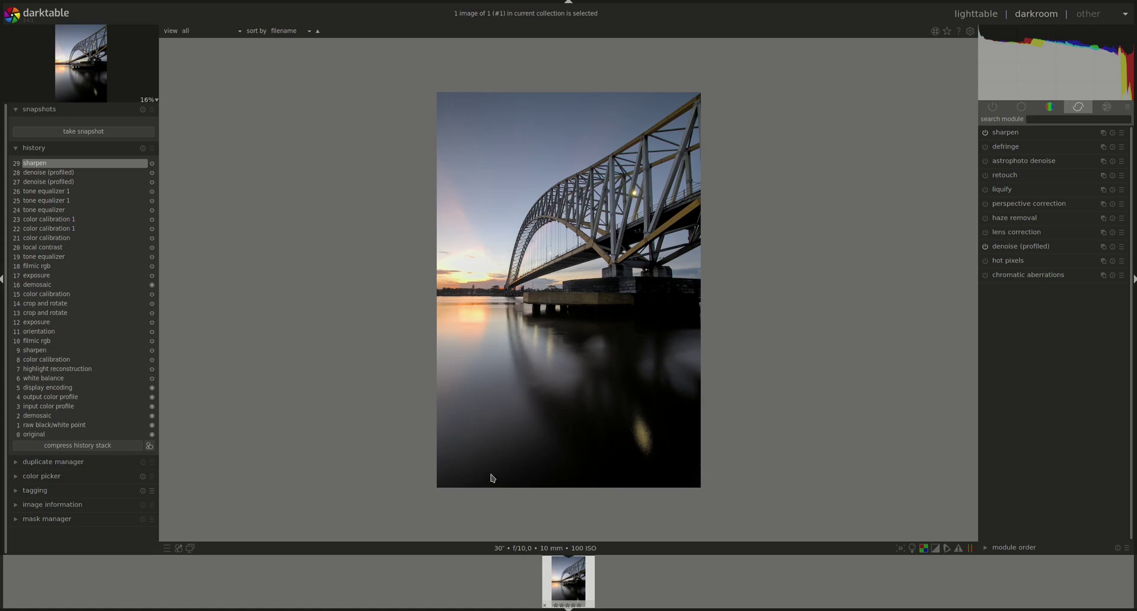
{"action": "left_click", "coordinate": [1022, 110]}
{"action": "left_click", "coordinate": [1103, 190]}
{"action": "left_click", "coordinate": [1086, 199]}
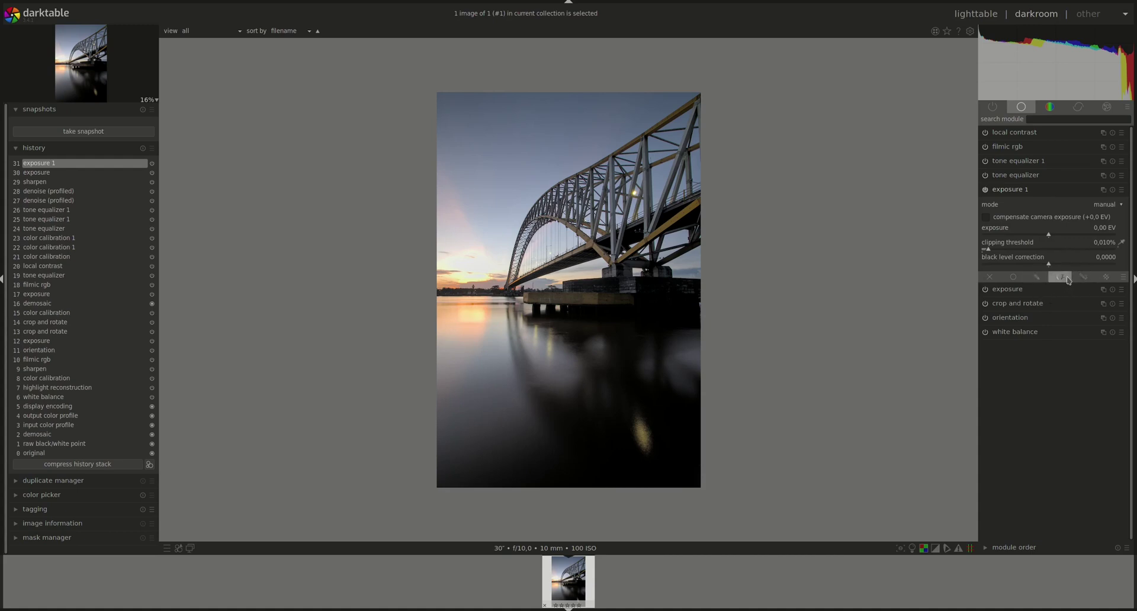
Step: Enable exposure 1's drawn mask, draw a trial path in the lower-left water, then delete it
{"action": "left_click", "coordinate": [1036, 277]}
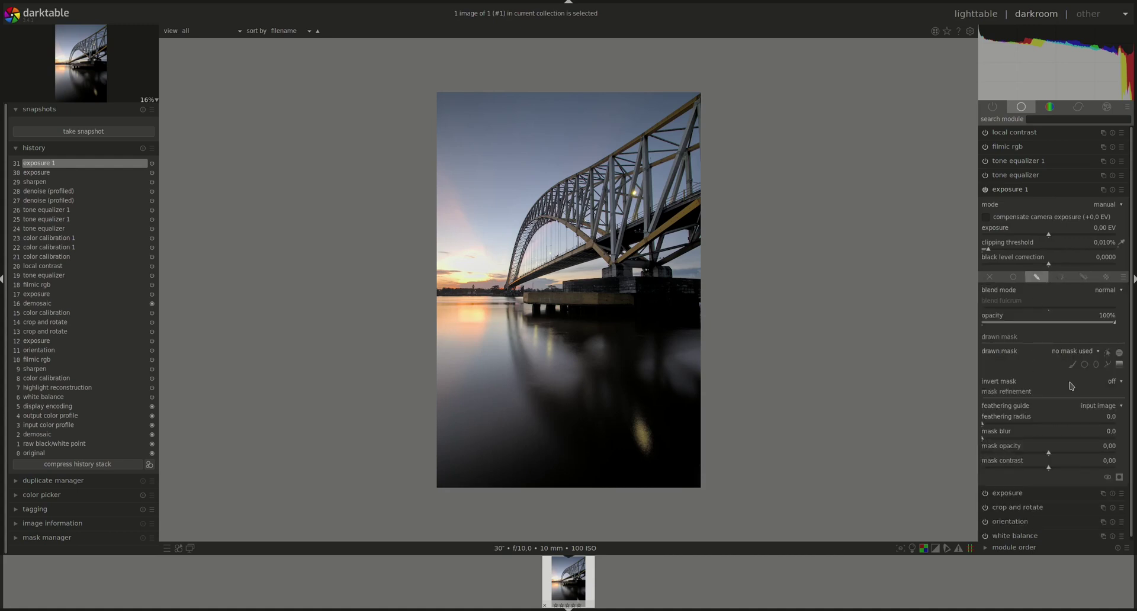
{"action": "left_click", "coordinate": [1110, 366]}
{"action": "left_click", "coordinate": [560, 487]}
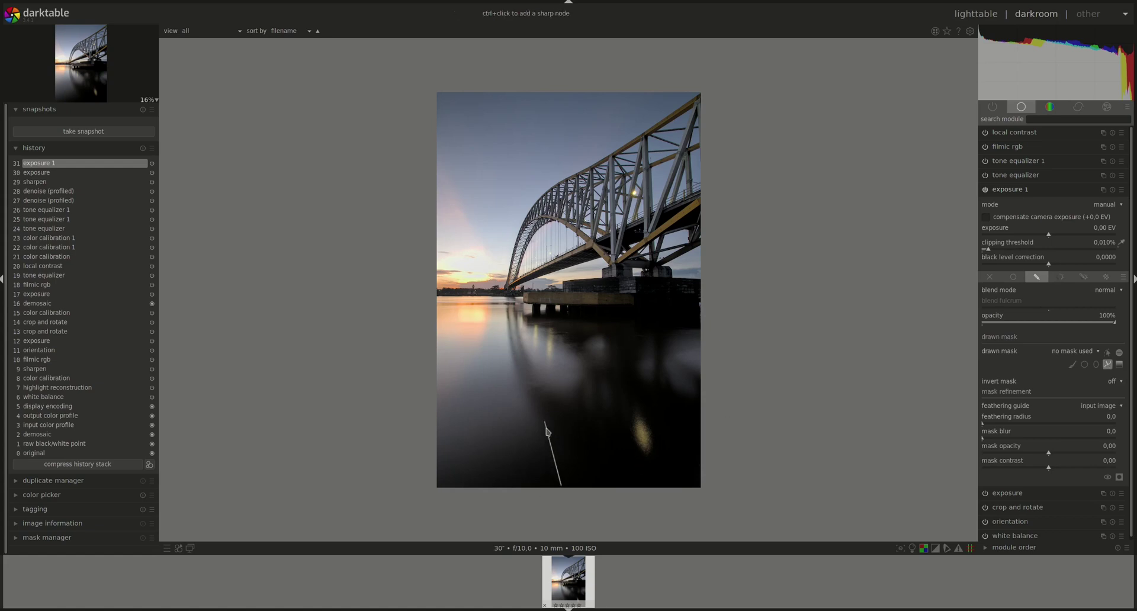
{"action": "left_click", "coordinate": [545, 400]}
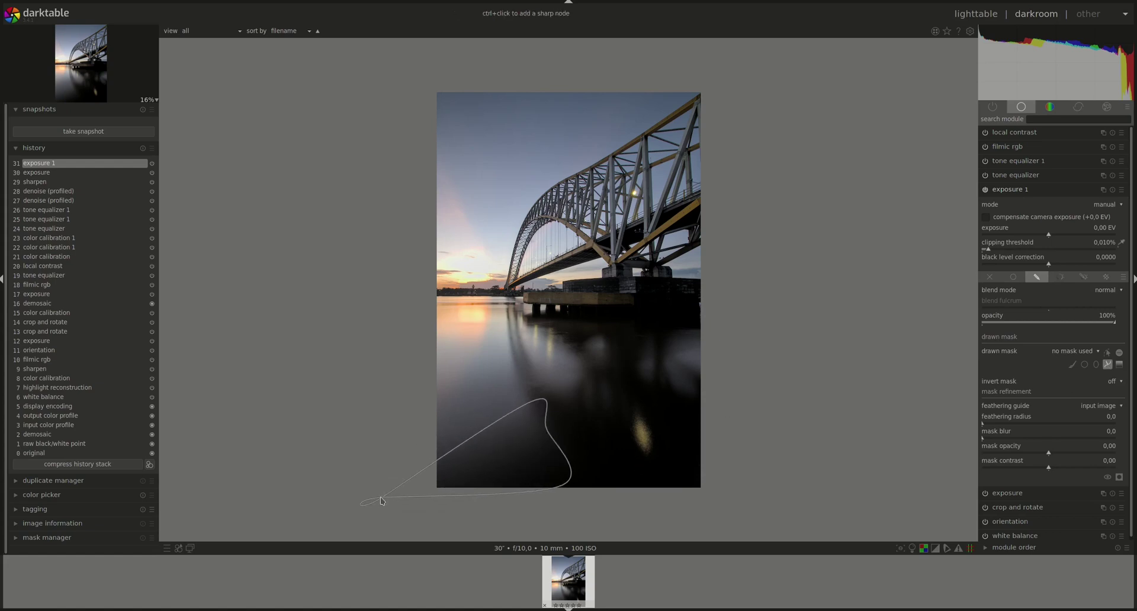
{"action": "left_click", "coordinate": [382, 501]}
{"action": "right_click", "coordinate": [382, 501]}
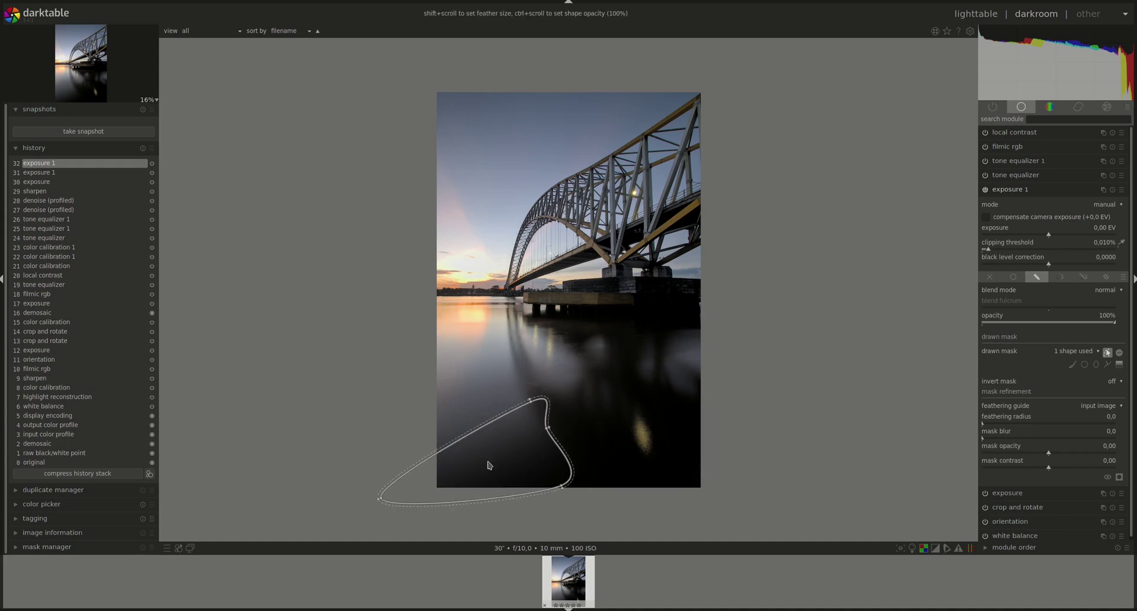
{"action": "right_click", "coordinate": [484, 430]}
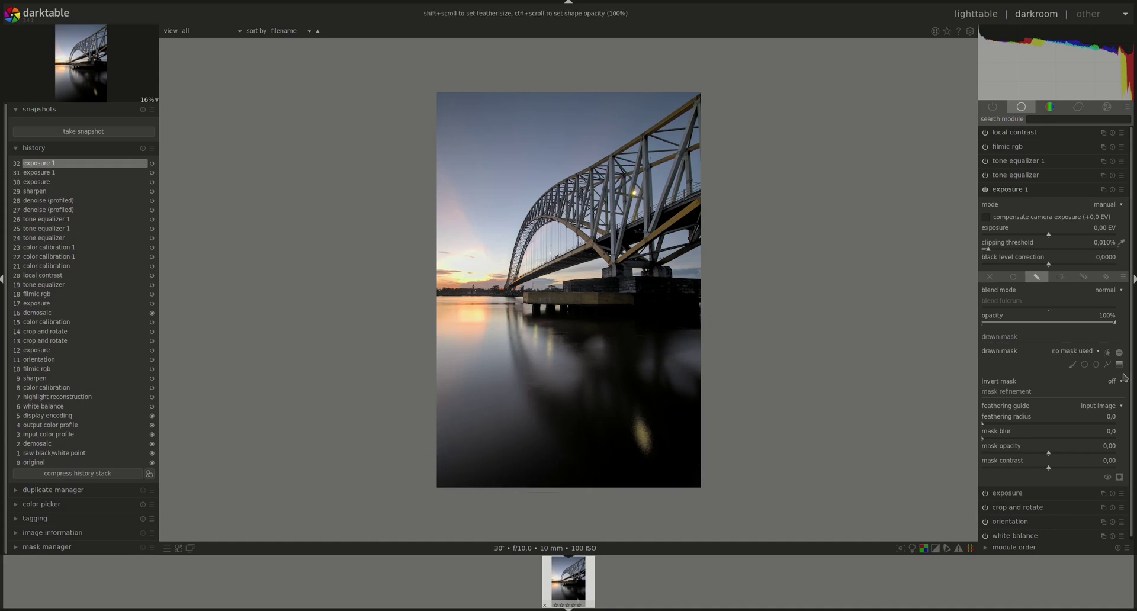
Step: Draw a new closed shape over the lower-left water, feather it, and hide the outline
{"action": "left_click", "coordinate": [1107, 364]}
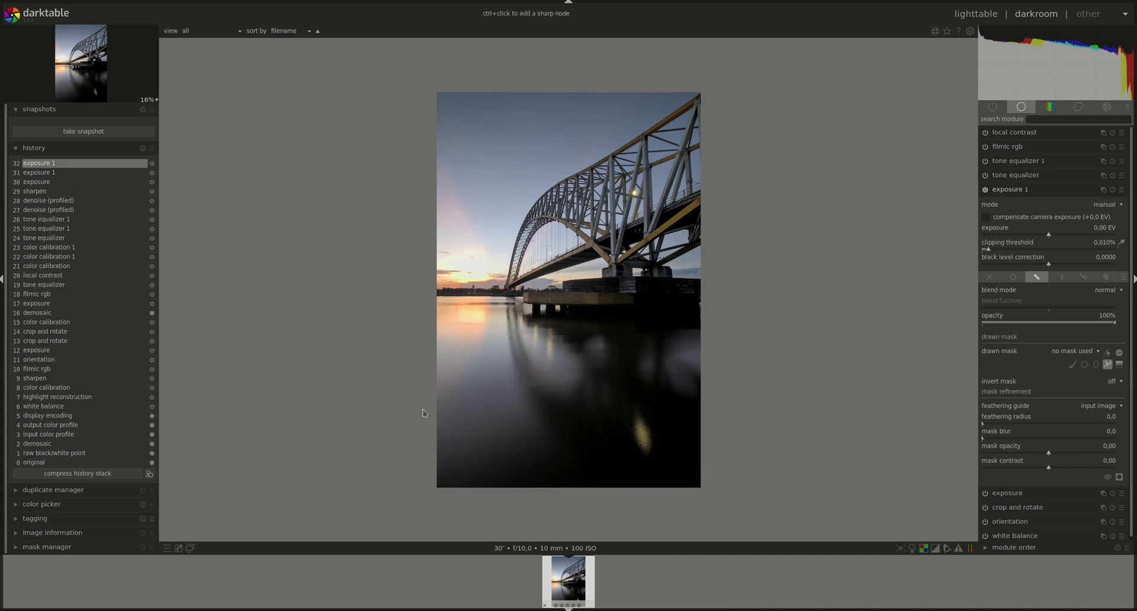
{"action": "left_click", "coordinate": [528, 398]}
{"action": "left_click", "coordinate": [553, 465]}
{"action": "right_click", "coordinate": [552, 437]}
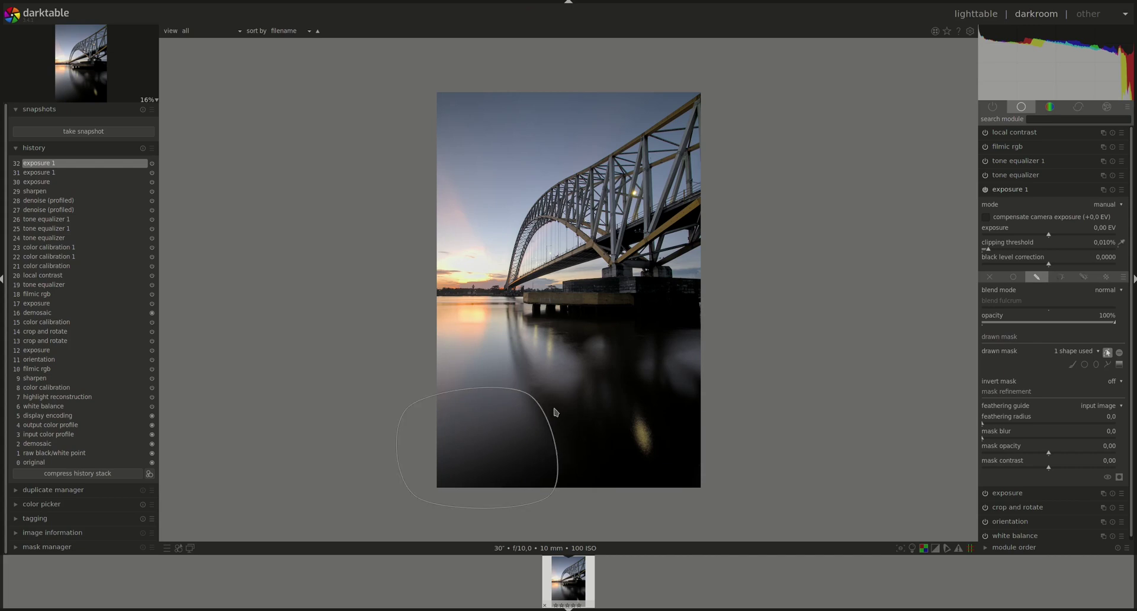
{"action": "mouse_move", "coordinate": [513, 438]}
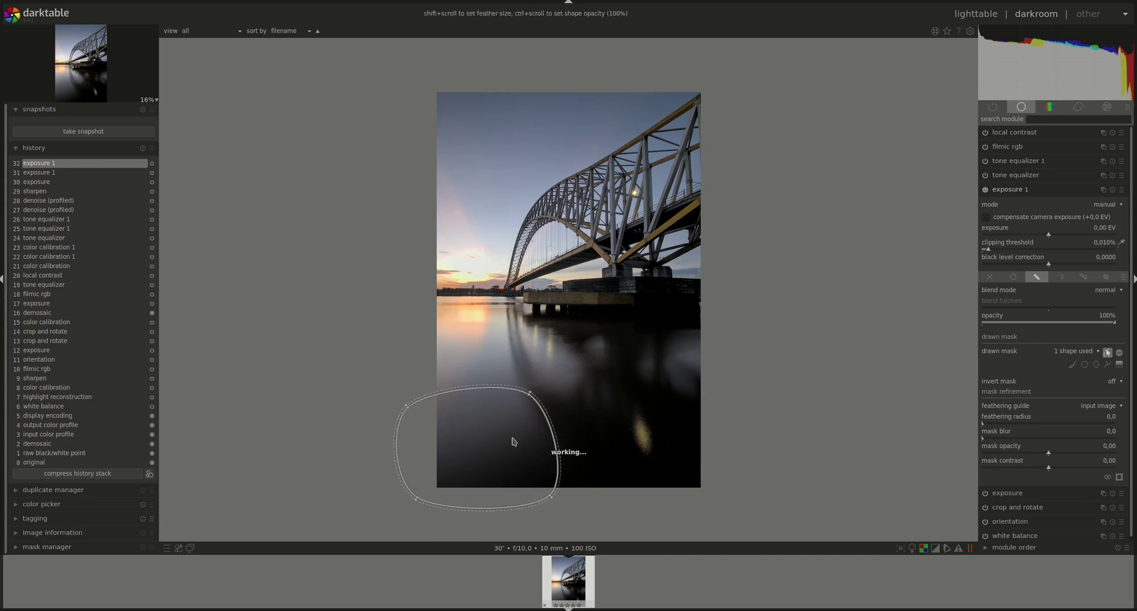
{"action": "scroll", "coordinate": [513, 441], "scroll_direction": "up", "scroll_amount": 4}
{"action": "scroll", "coordinate": [503, 449], "scroll_direction": "up", "scroll_amount": 5}
{"action": "scroll", "coordinate": [502, 448], "scroll_direction": "down", "scroll_amount": 2}
{"action": "scroll", "coordinate": [503, 448], "scroll_direction": "down", "scroll_amount": 2}
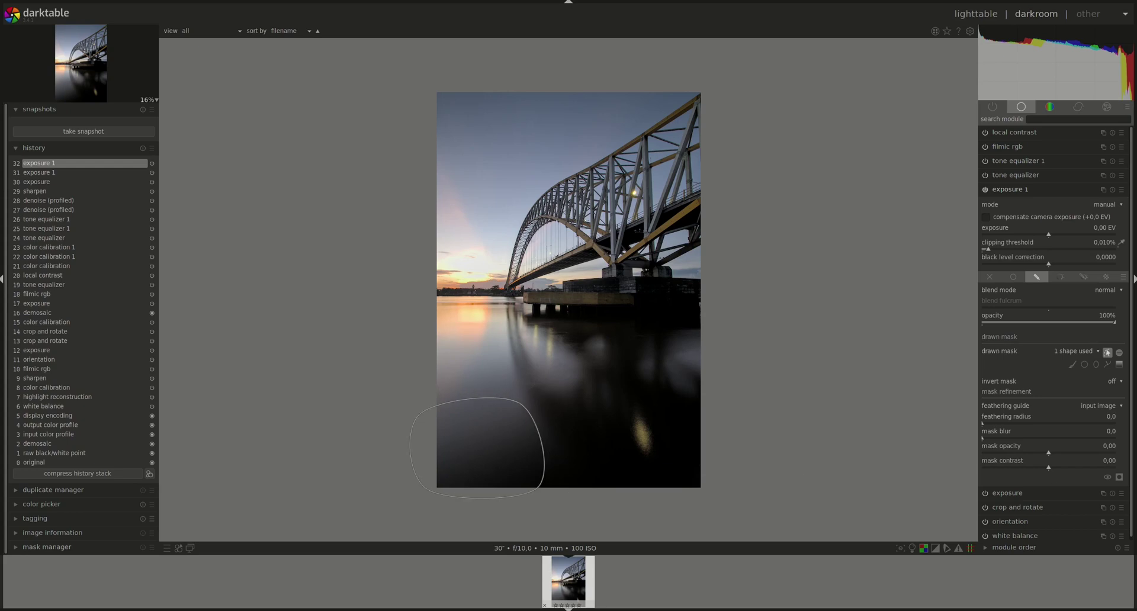
{"action": "left_click", "coordinate": [1105, 353]}
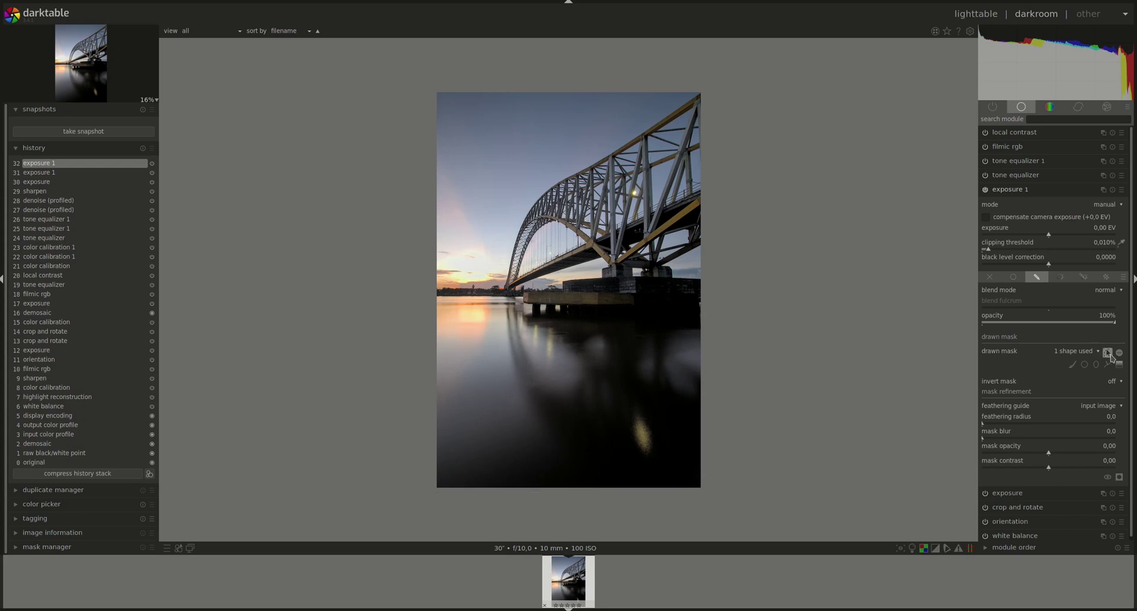
{"action": "right_click", "coordinate": [1107, 233]}
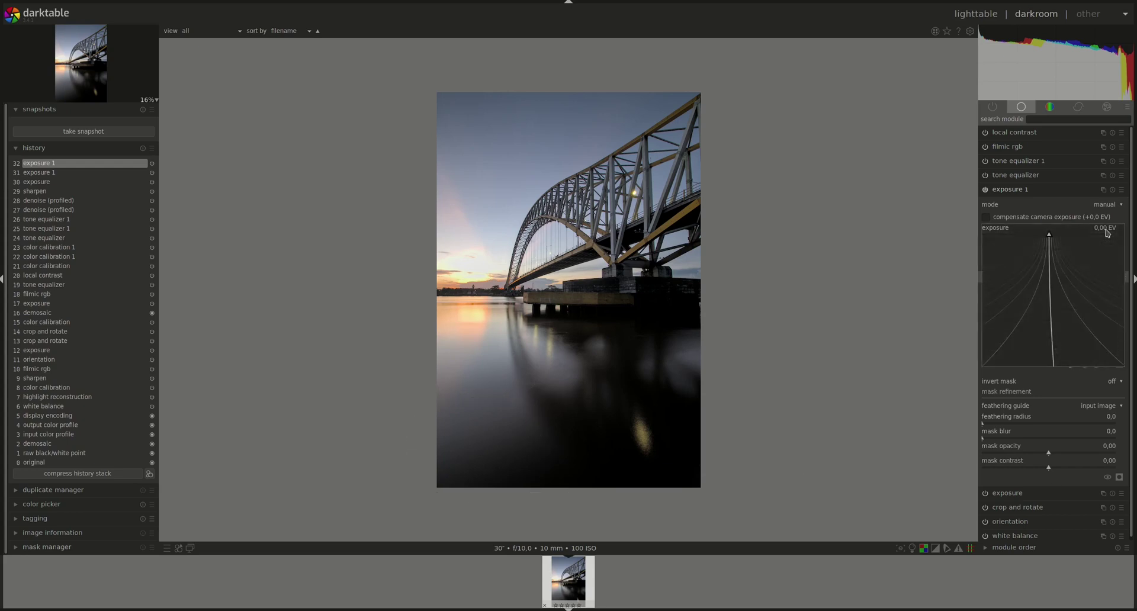
Step: Set exposure 1 to -0.50 EV, then correct it to -0.25 EV
{"action": "type", "text": "-0.5"}
{"action": "key", "text": "Return"}
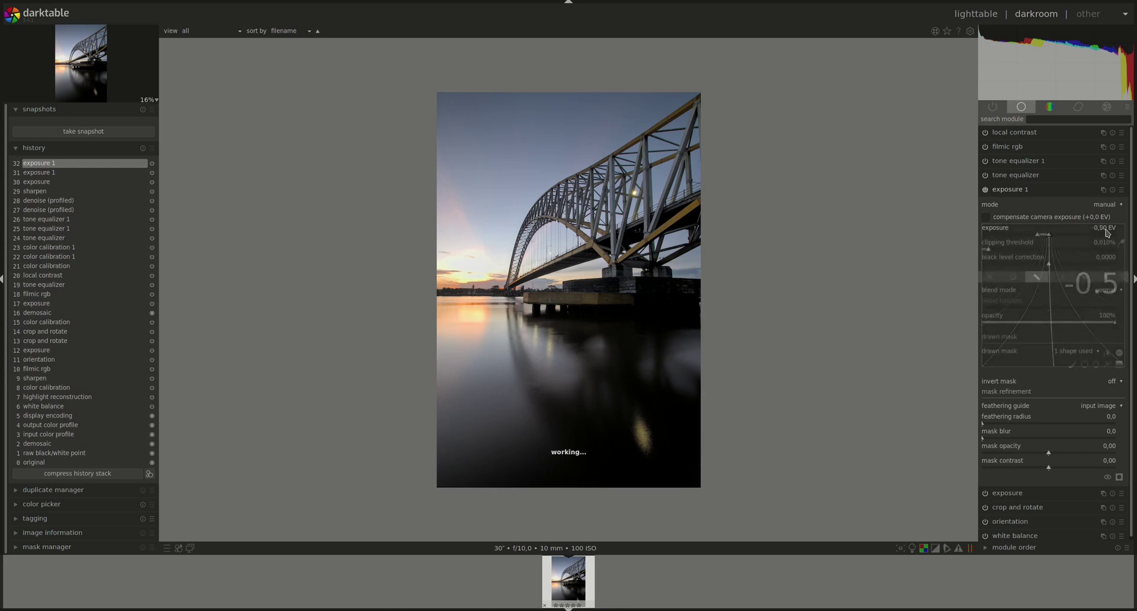
{"action": "right_click", "coordinate": [1107, 233]}
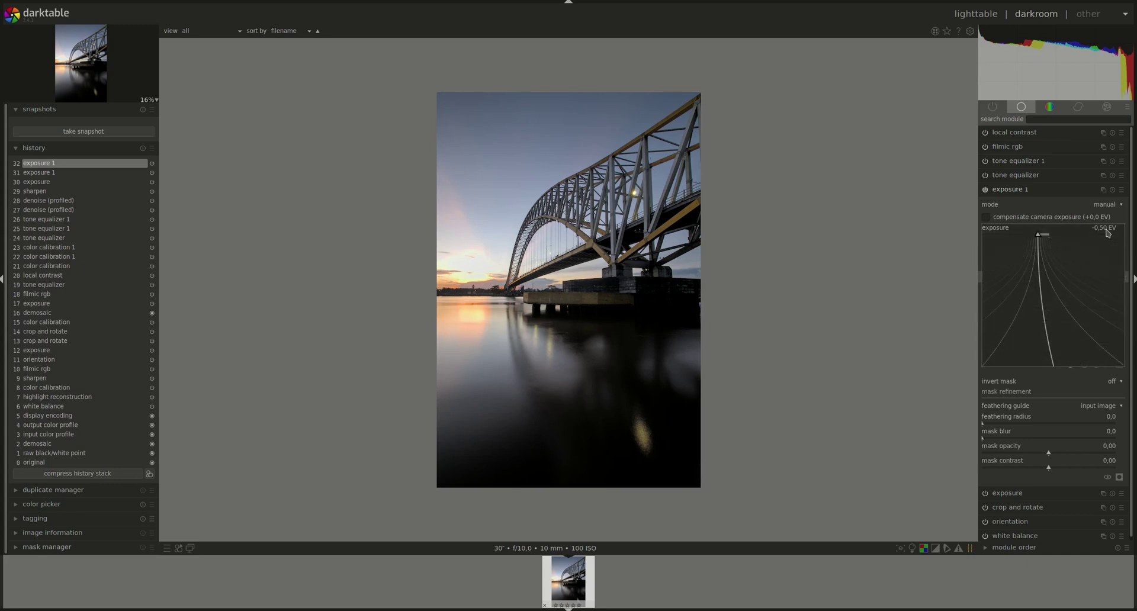
{"action": "type", "text": "-0.25"}
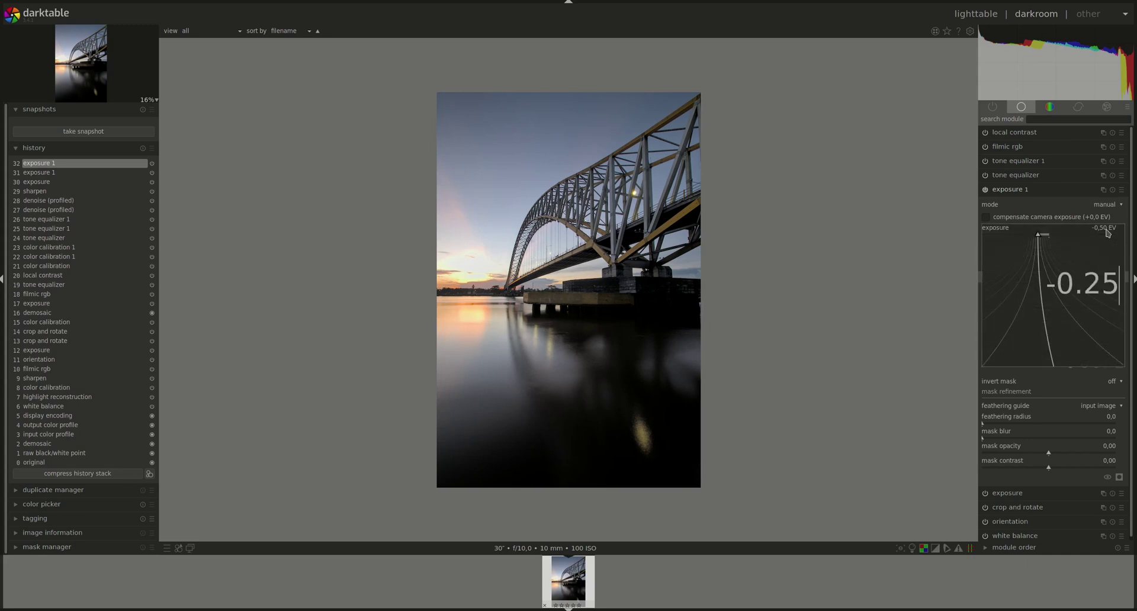
{"action": "key", "text": "Return"}
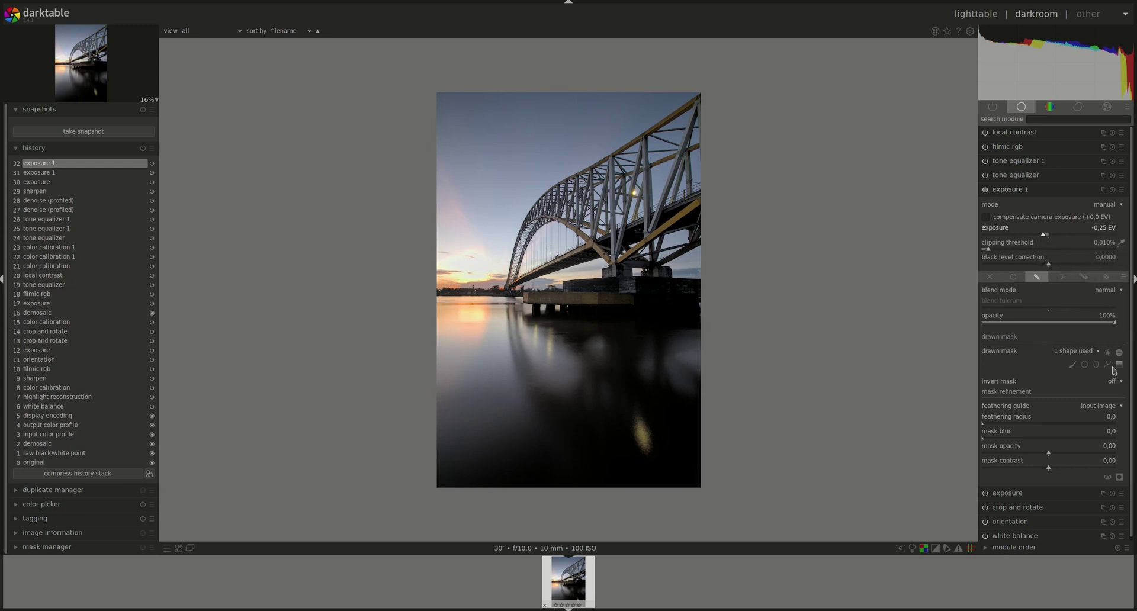
Step: Shift the water mask shape slightly right and enlarge it over the lower-left reflection
{"action": "left_click", "coordinate": [1107, 352]}
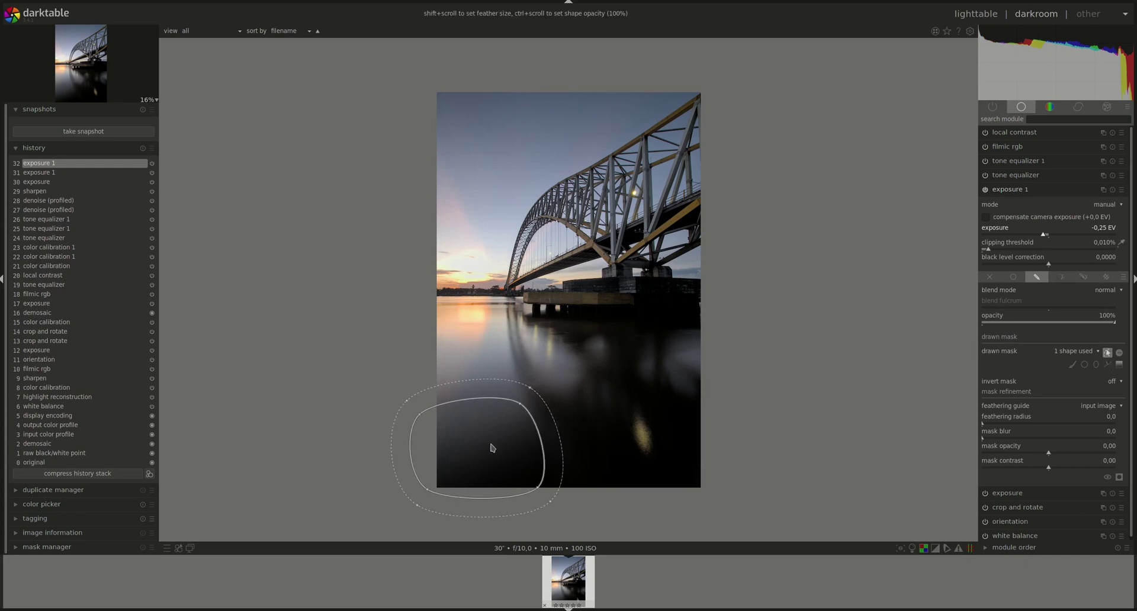
{"action": "left_click_drag", "start_coordinate": [499, 461], "coordinate": [519, 463]}
{"action": "scroll", "coordinate": [500, 459], "scroll_direction": "up", "scroll_amount": 3}
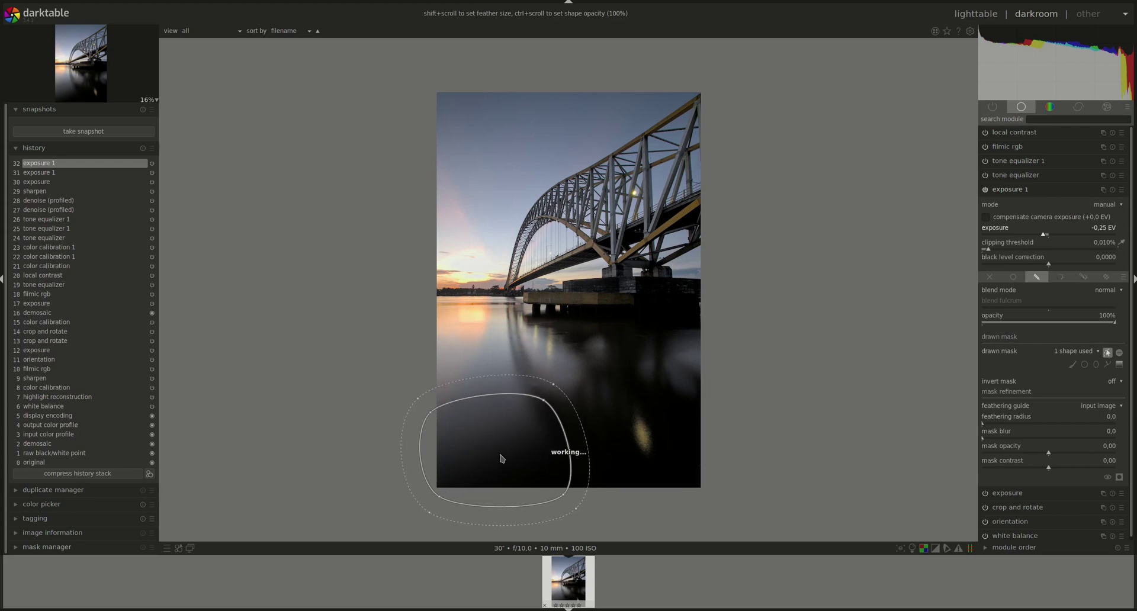
{"action": "scroll", "coordinate": [487, 454], "scroll_direction": "up", "scroll_amount": 3}
{"action": "scroll", "coordinate": [530, 448], "scroll_direction": "up", "scroll_amount": 1}
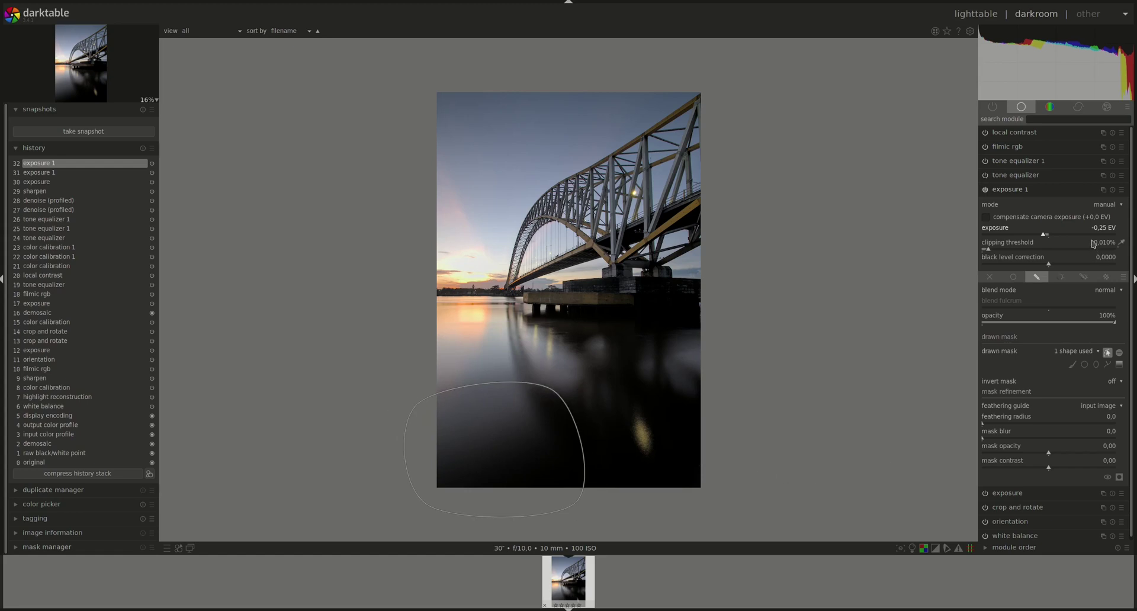
Step: Toggle exposure 1 off and on to compare the water with and without darkening
{"action": "left_click", "coordinate": [1001, 191]}
{"action": "left_click", "coordinate": [985, 190]}
{"action": "left_click", "coordinate": [985, 190]}
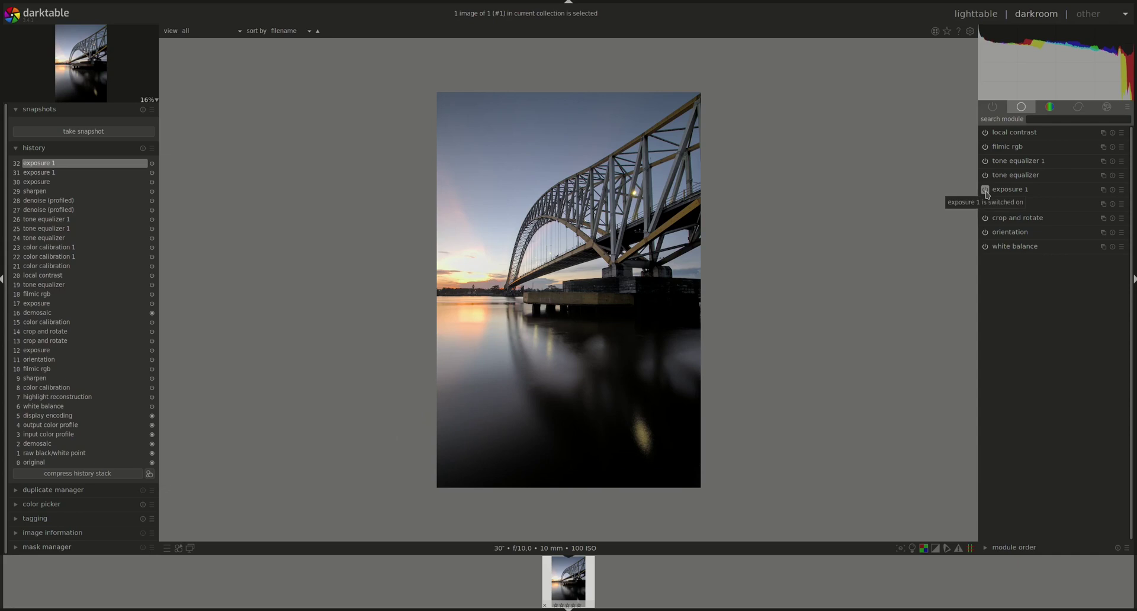
{"action": "left_click", "coordinate": [1006, 190]}
Step: Enter 0.30 EV for the exposure, then correct it to -0.30 EV
{"action": "right_click", "coordinate": [1114, 229]}
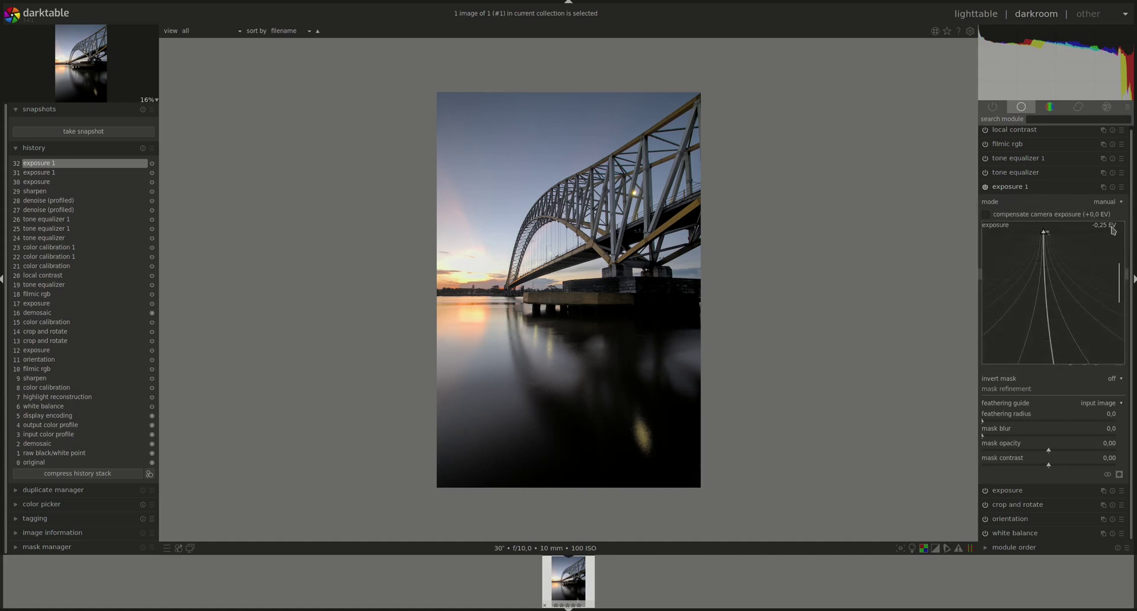
{"action": "type", "text": "0.5"}
{"action": "key", "text": "BackSpace"}
{"action": "type", "text": "3"}
{"action": "key", "text": "Return"}
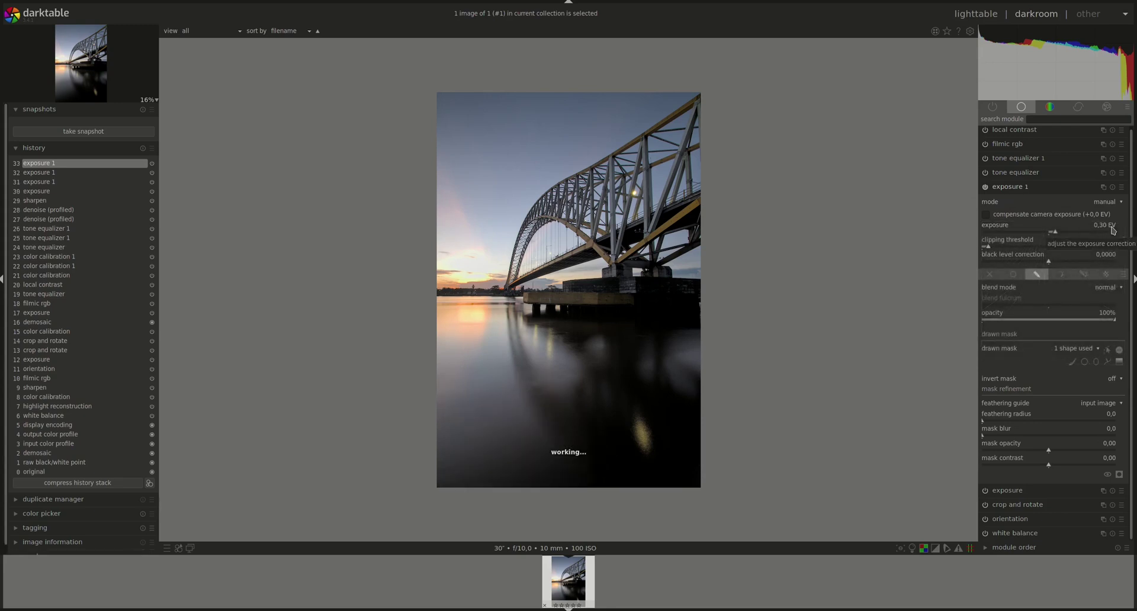
{"action": "right_click", "coordinate": [1108, 230]}
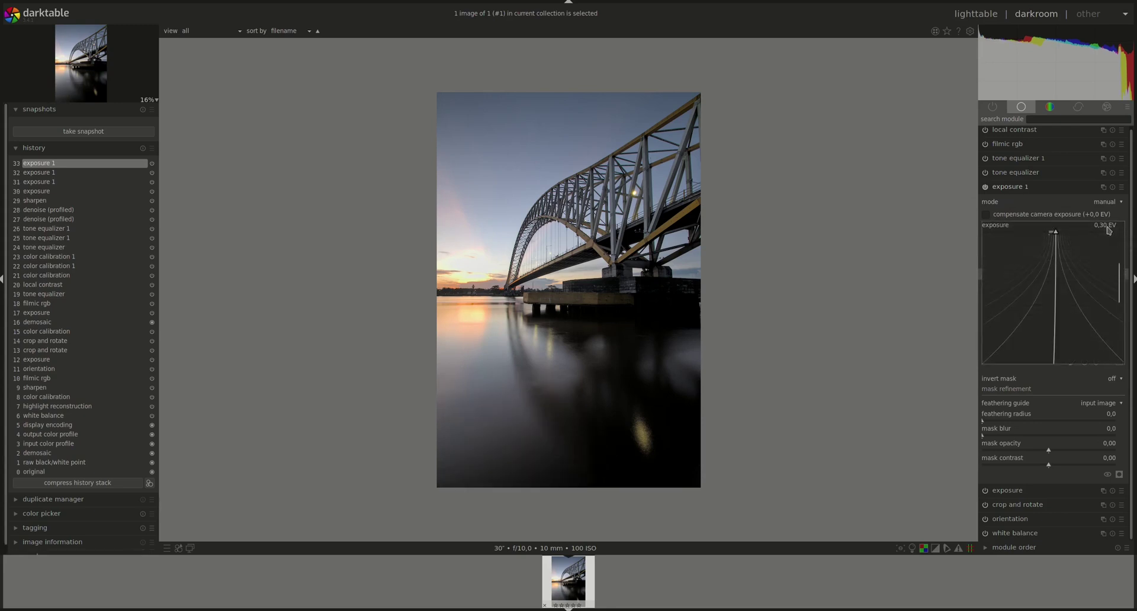
{"action": "type", "text": "-0.3"}
{"action": "key", "text": "Return"}
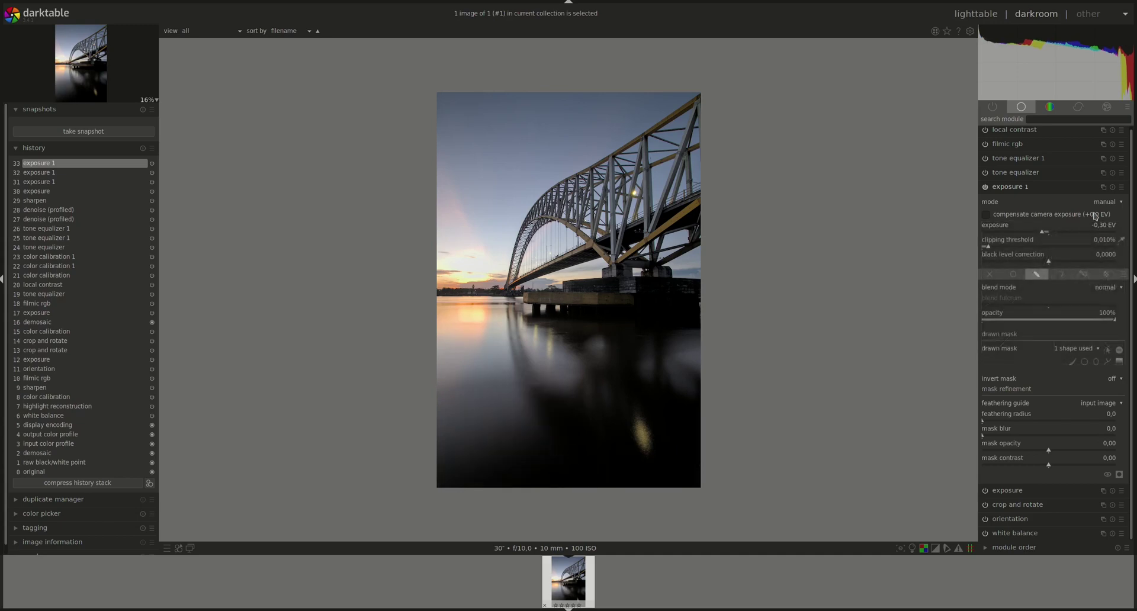
Step: Toggle exposure 1 off and on again to check the -0.30 EV darkening
{"action": "left_click", "coordinate": [1015, 189]}
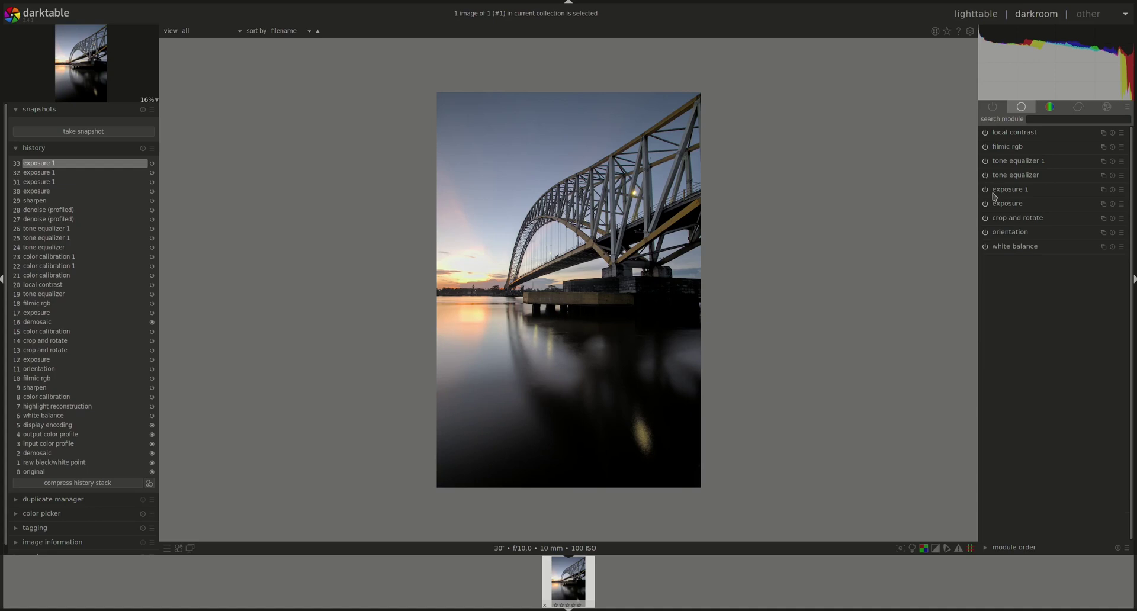
{"action": "left_click", "coordinate": [989, 192]}
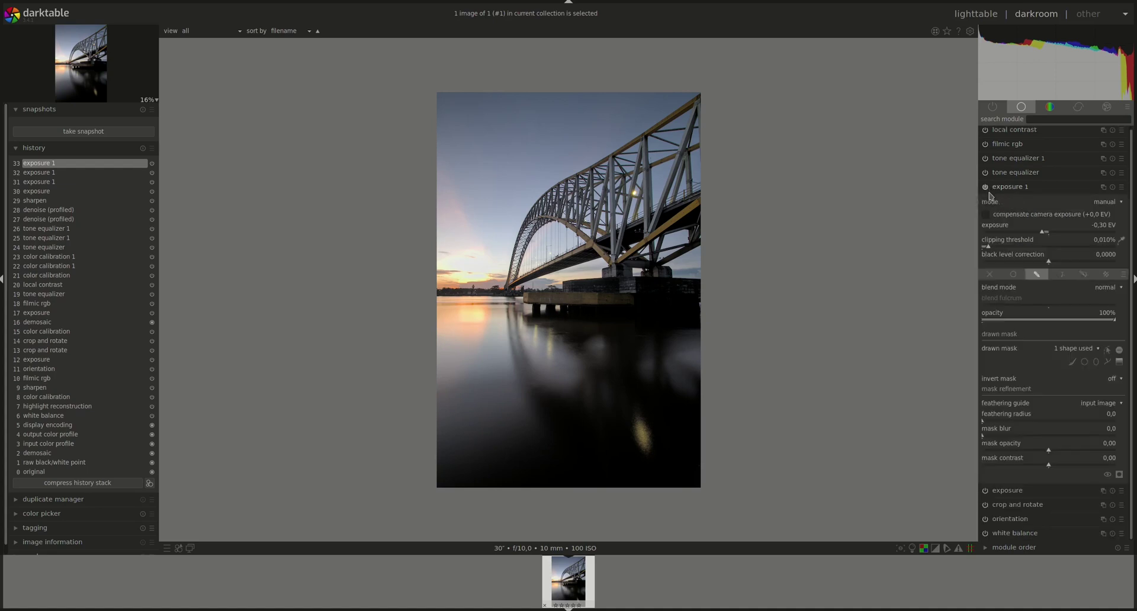
{"action": "left_click", "coordinate": [985, 187]}
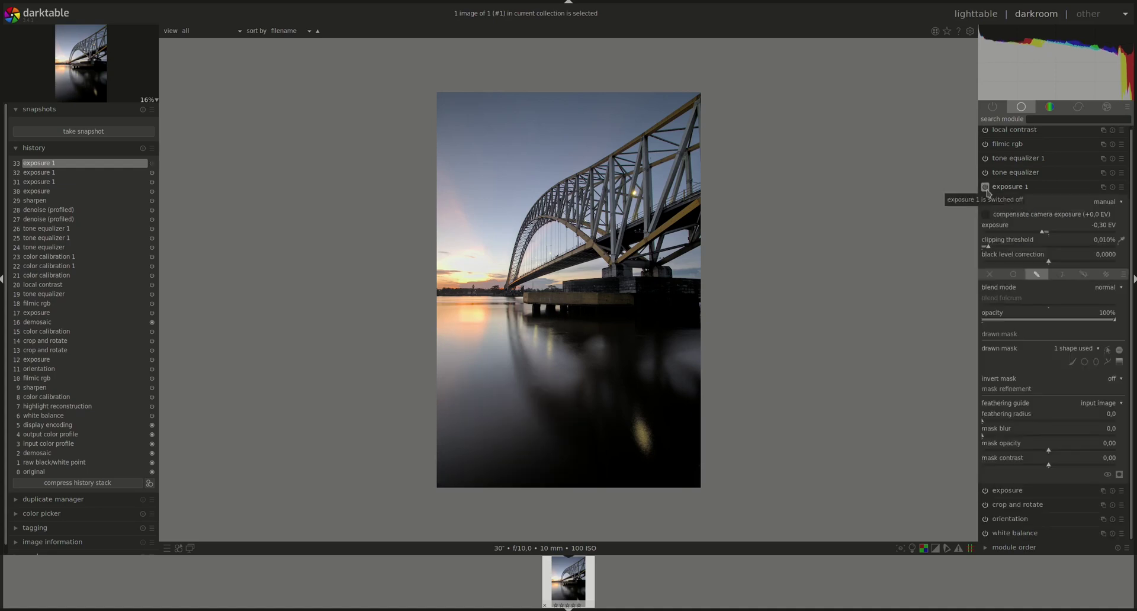
{"action": "left_click", "coordinate": [985, 188]}
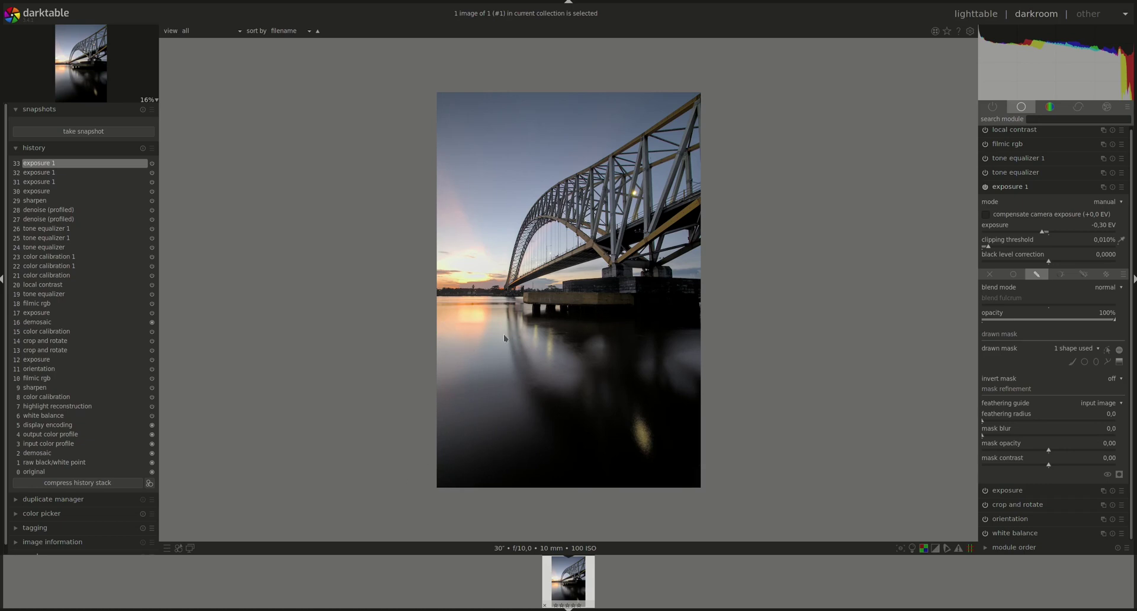
Step: Sweep the before/after split line across the photo to compare against the exposure (20) snapshot
{"action": "left_click", "coordinate": [1012, 190]}
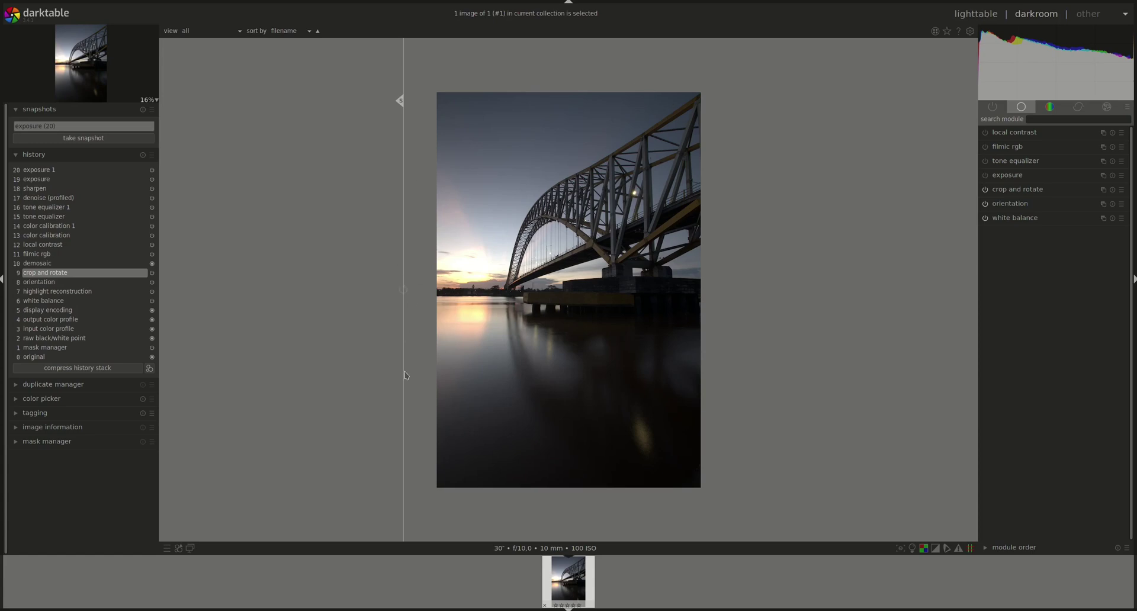
{"action": "left_click_drag", "start_coordinate": [405, 396], "coordinate": [800, 524]}
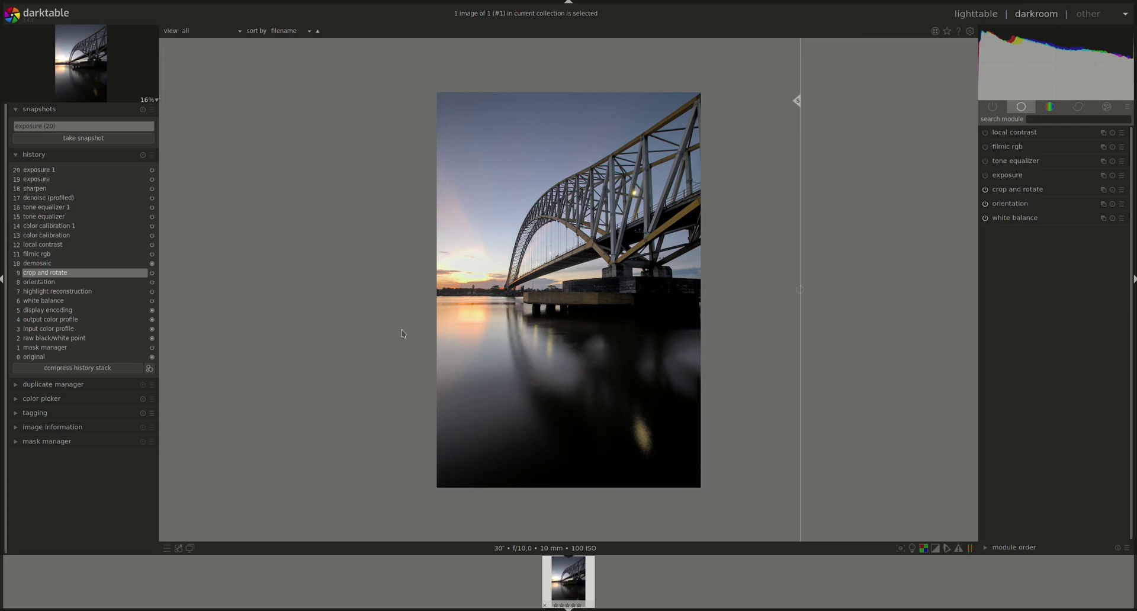
{"action": "left_click_drag", "start_coordinate": [806, 330], "coordinate": [774, 364]}
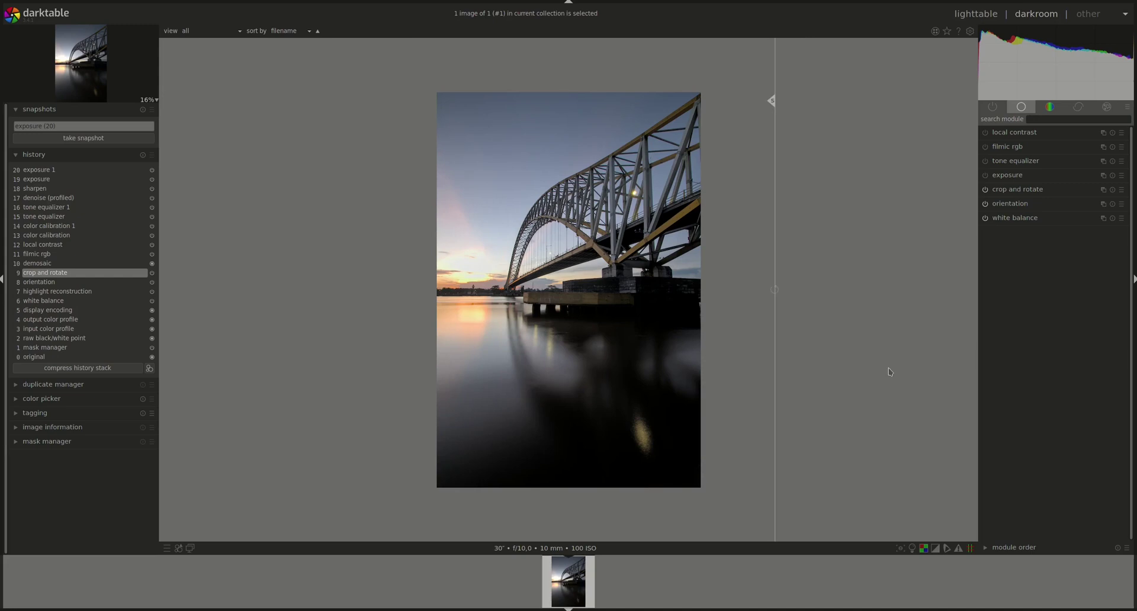